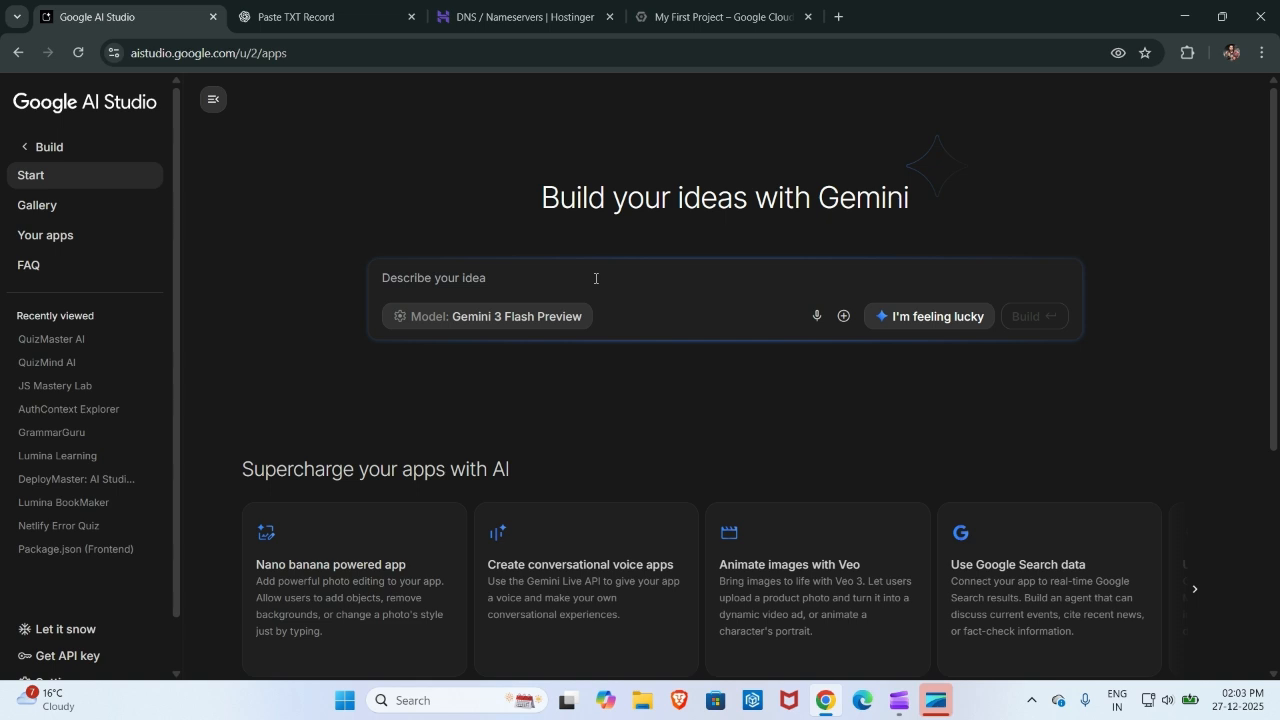
Generate a new app from the prompt "create a interview related startup" using the Gemini 3 Flash Preview model.
type("crea")
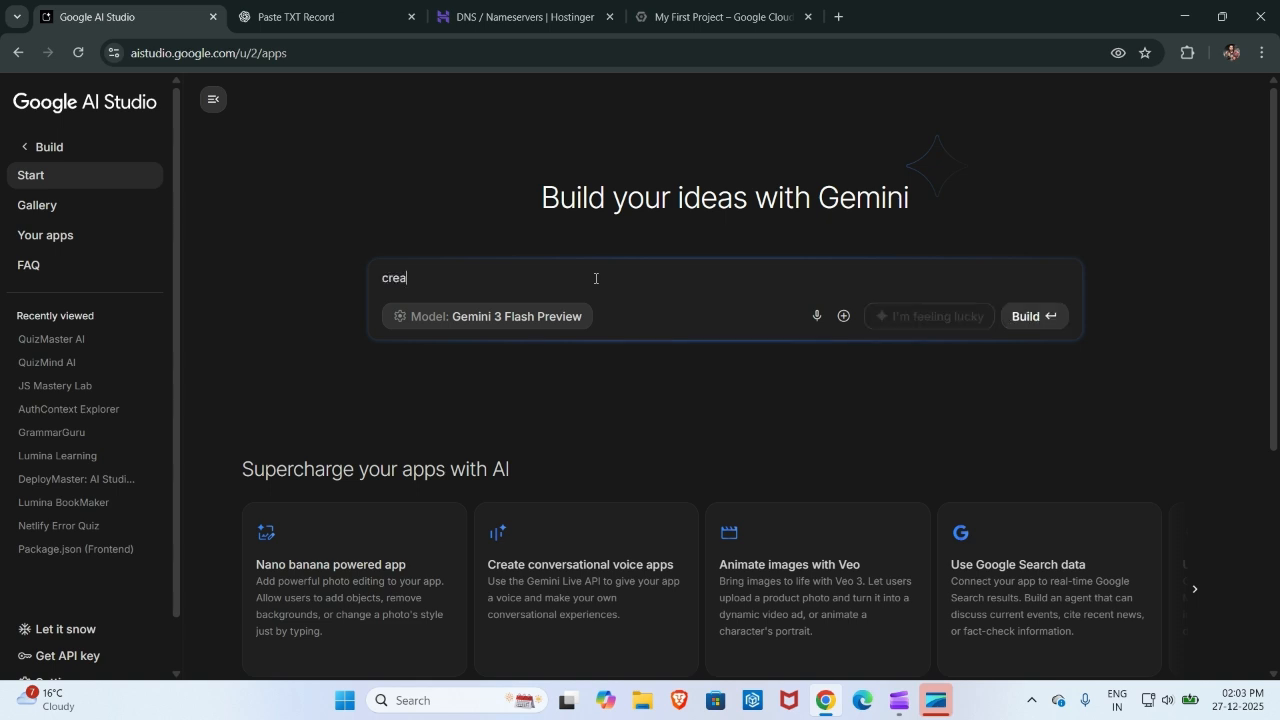
type("te a interview related startup")
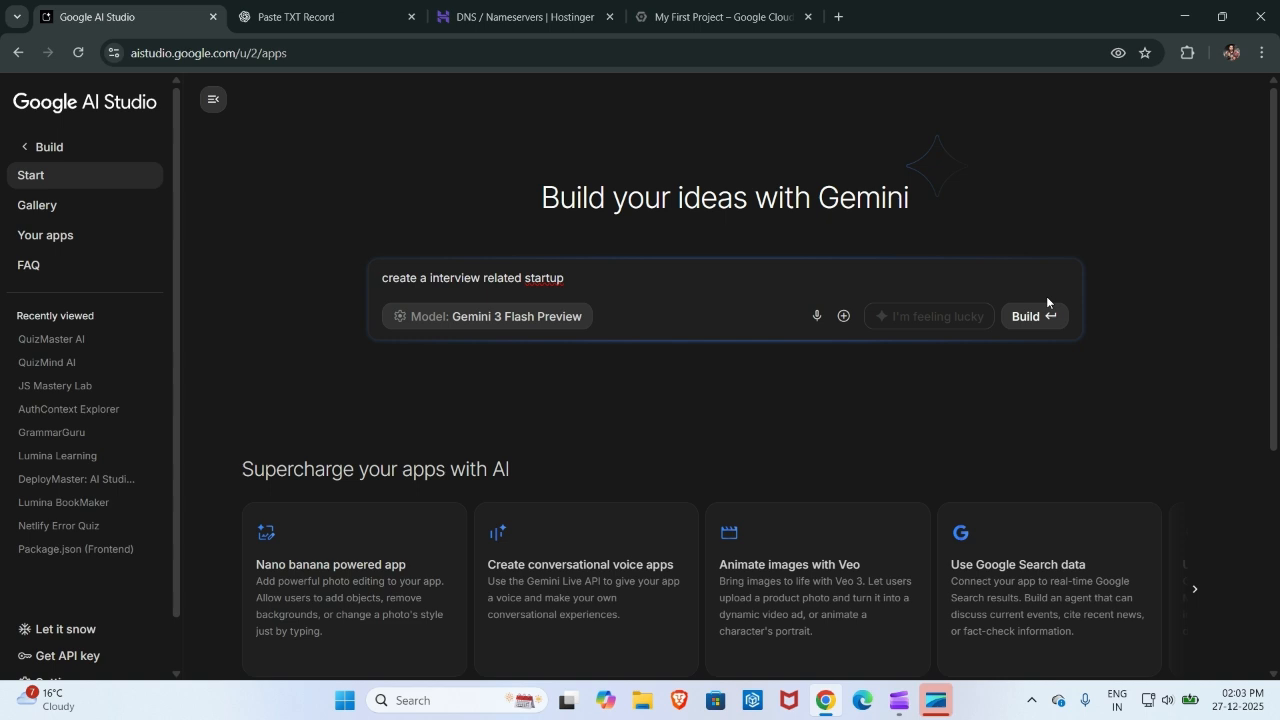
left_click(1029, 322)
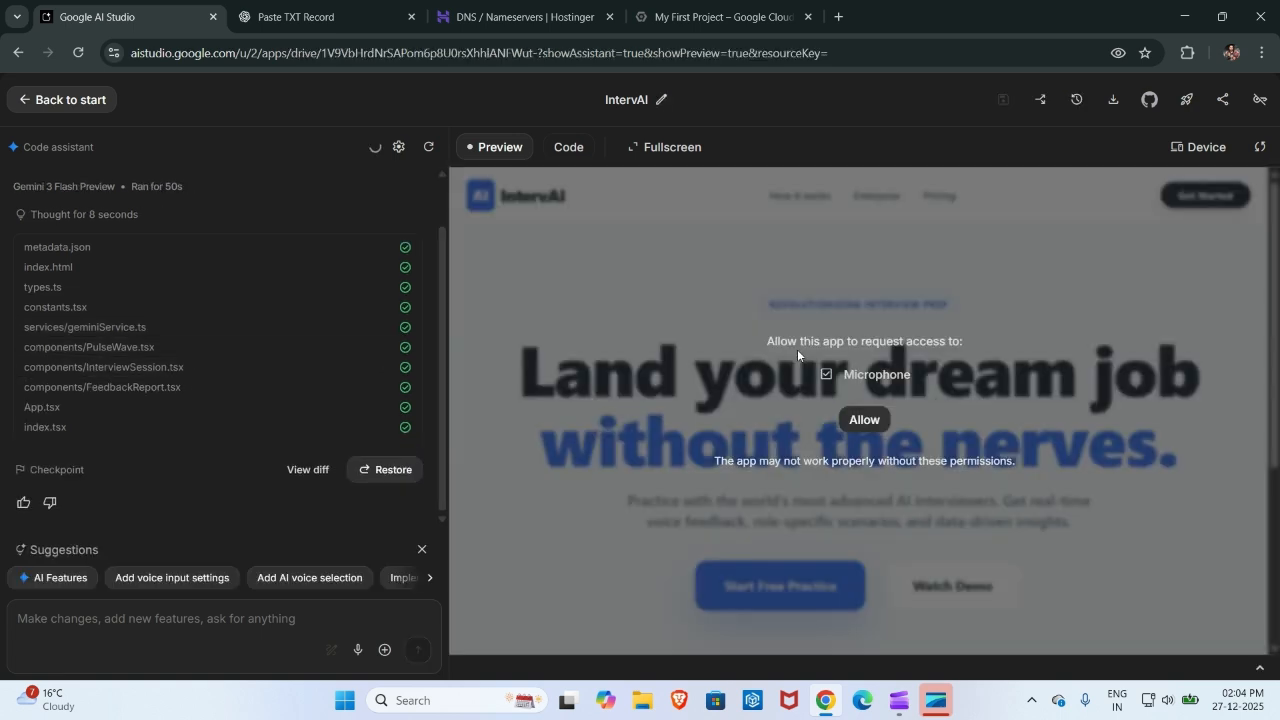
Allow the generated IntervAI app to request microphone access and look over its landing page in the preview.
left_click(864, 420)
scroll(871, 430, "down", 3)
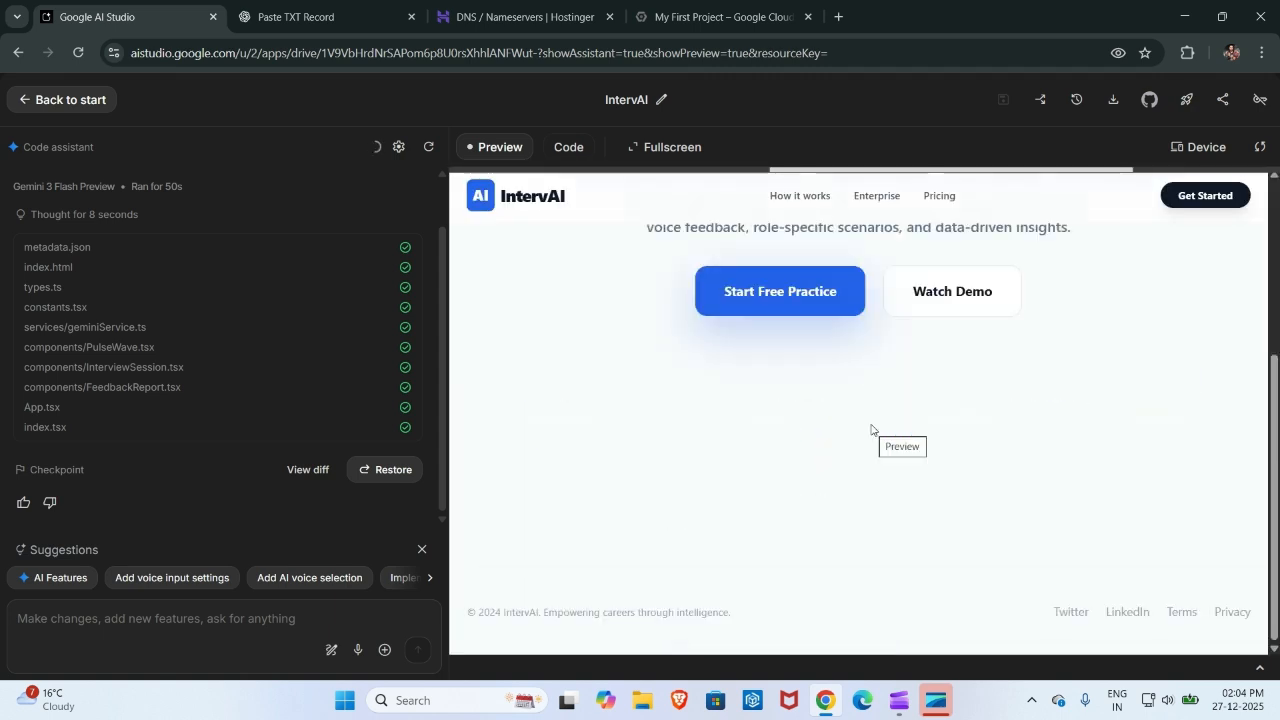
scroll(871, 430, "up", 3)
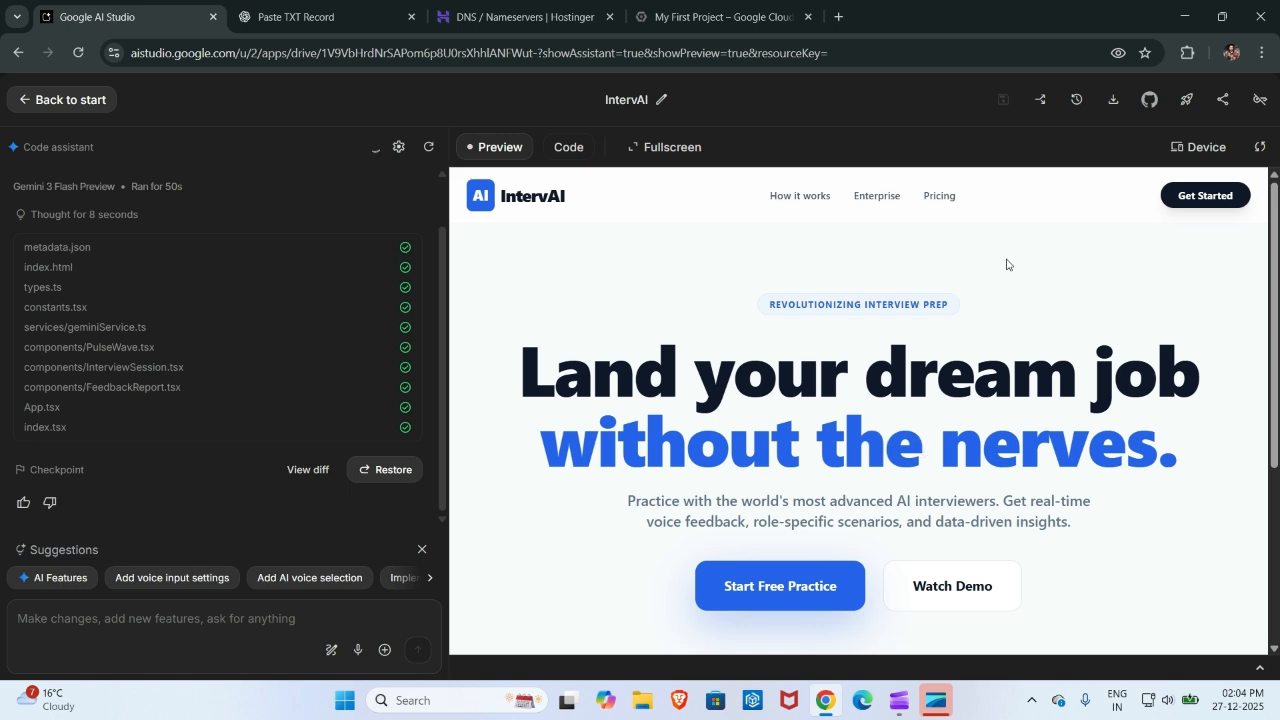
Deploy the IntervAI app to Google Cloud as a Cloud Run service in My First Project.
left_click(1188, 103)
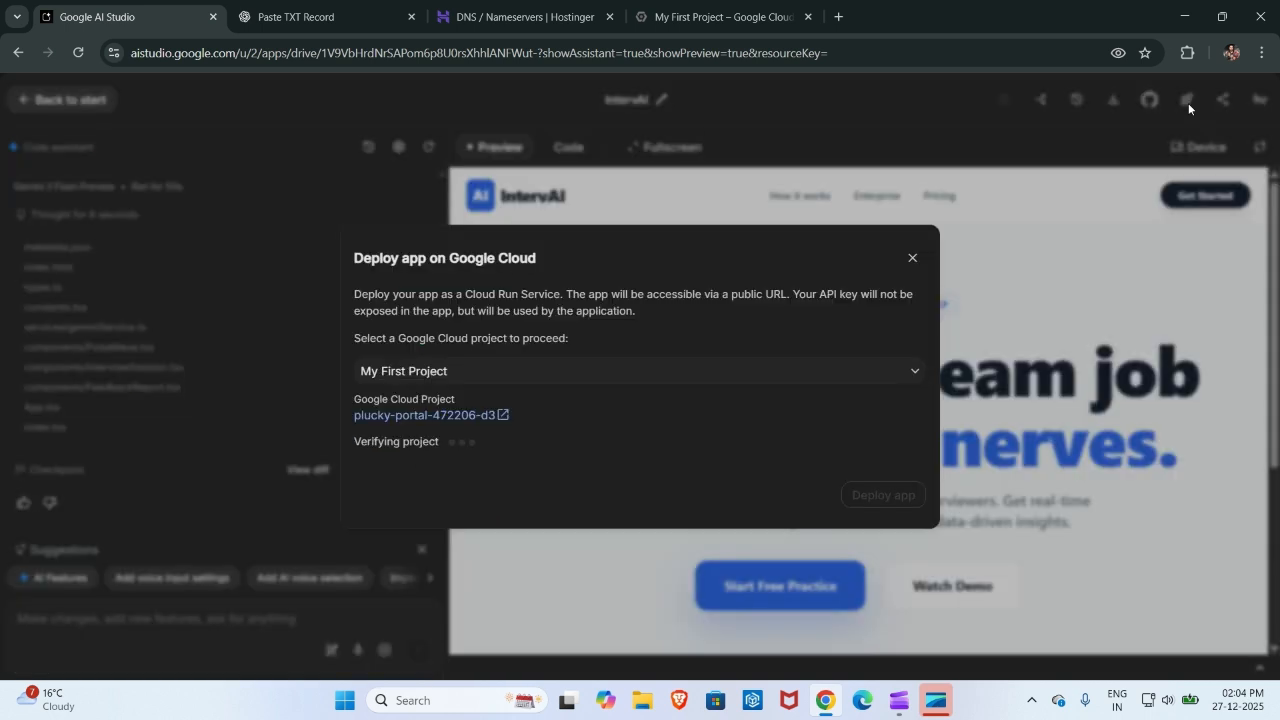
left_click(567, 366)
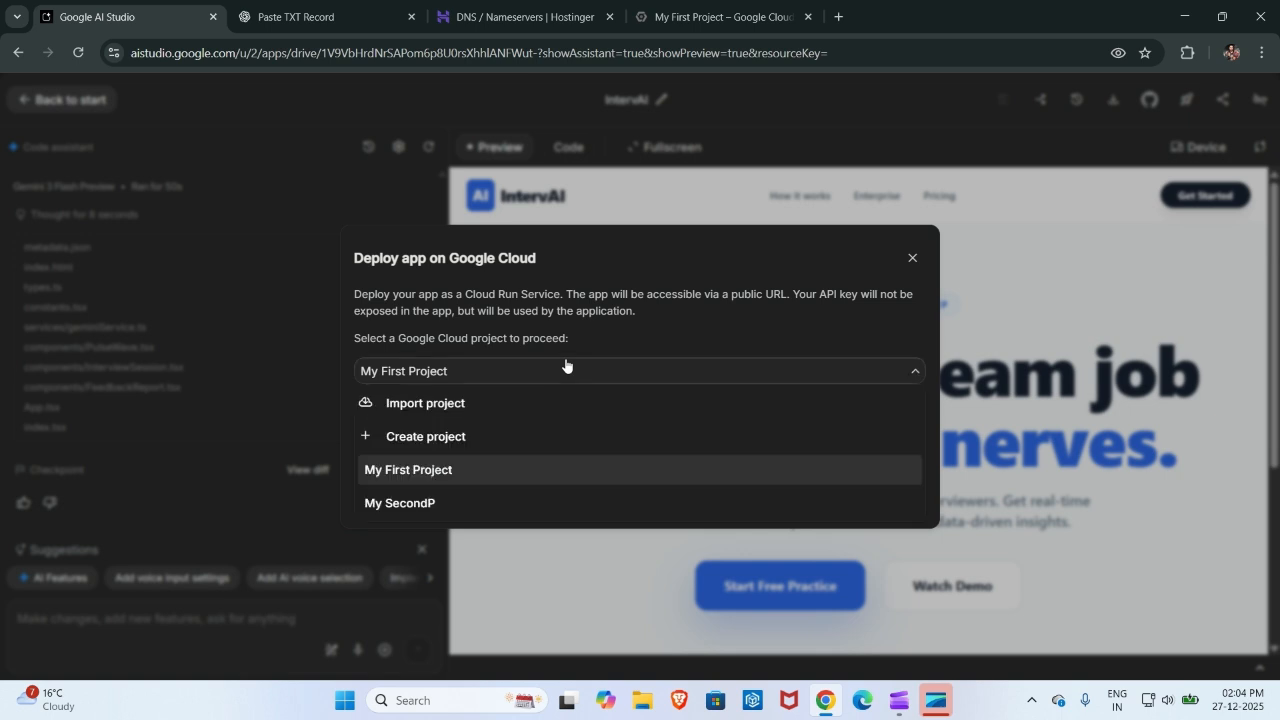
left_click(443, 474)
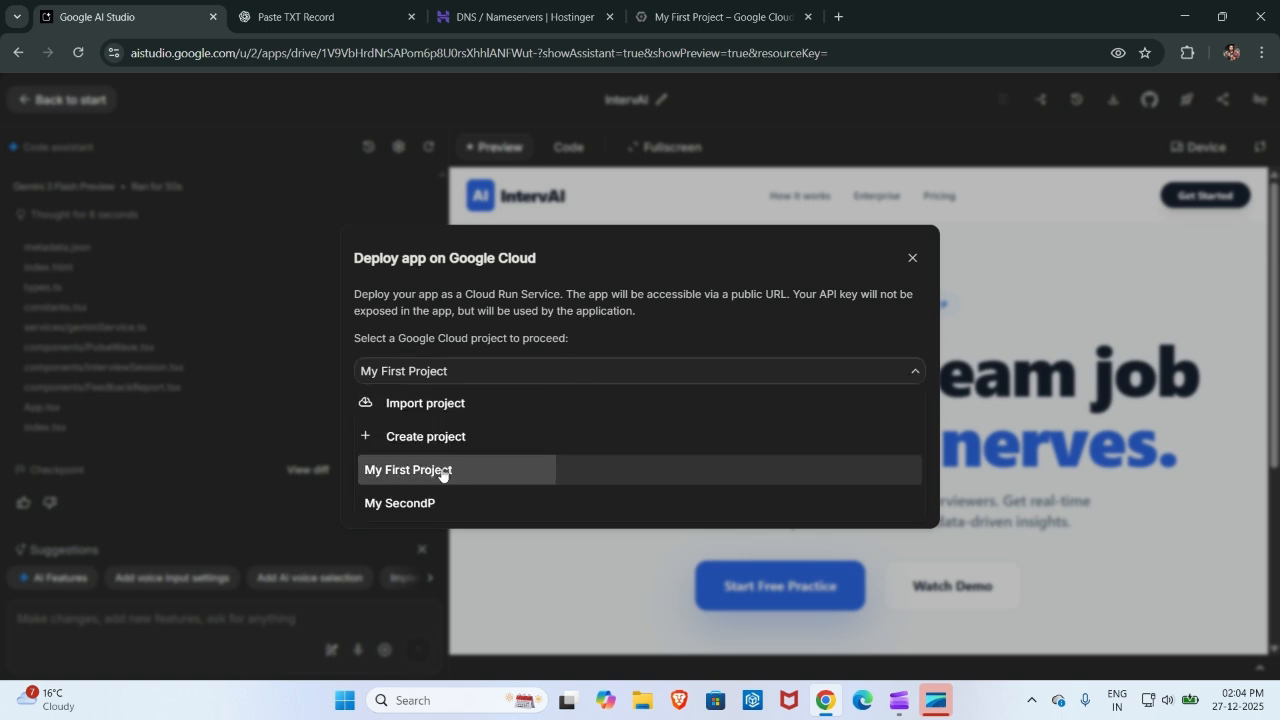
left_click(876, 493)
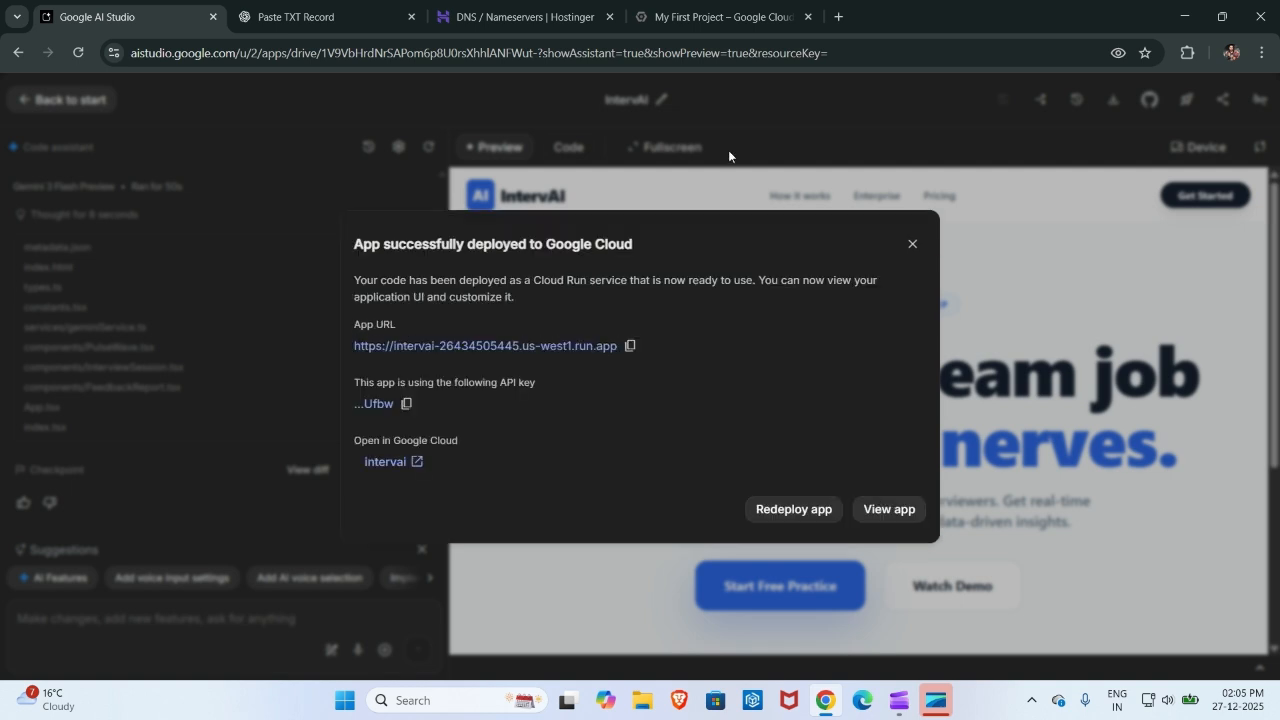
Close the Paste TXT Record page and open the deployed IntervAI app at its public URL to check its address.
left_click(411, 17)
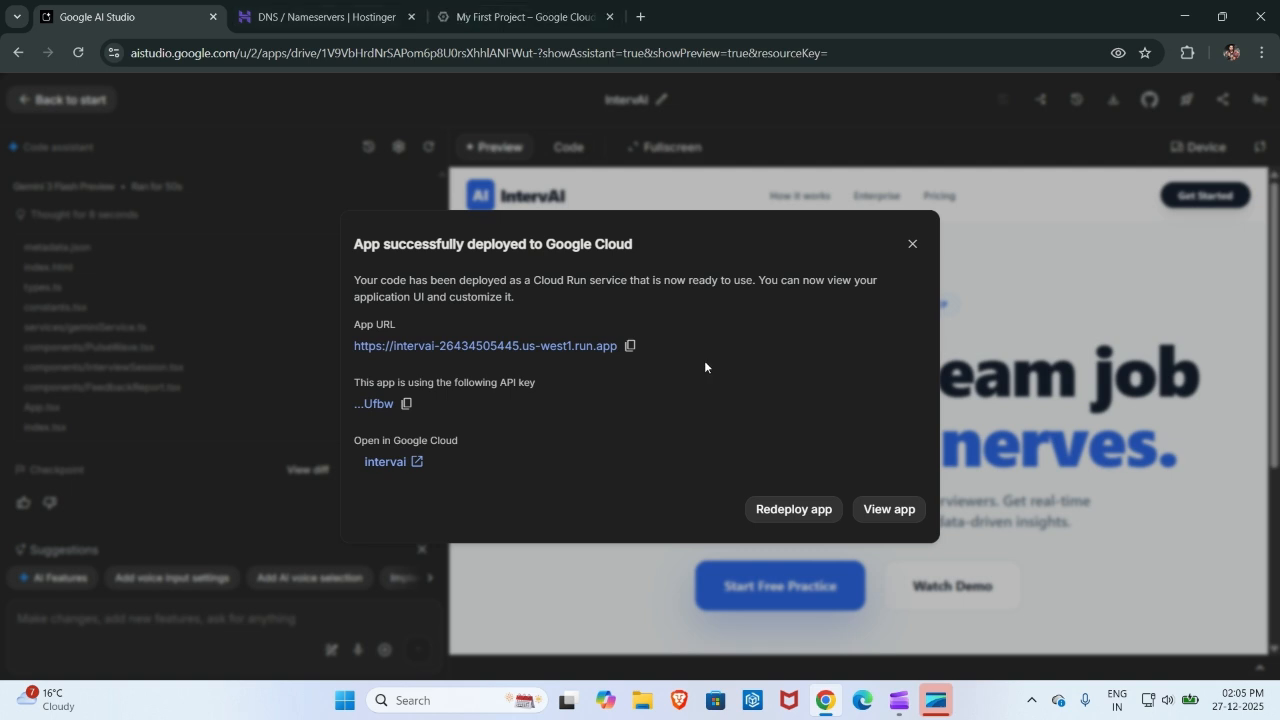
left_click(576, 347)
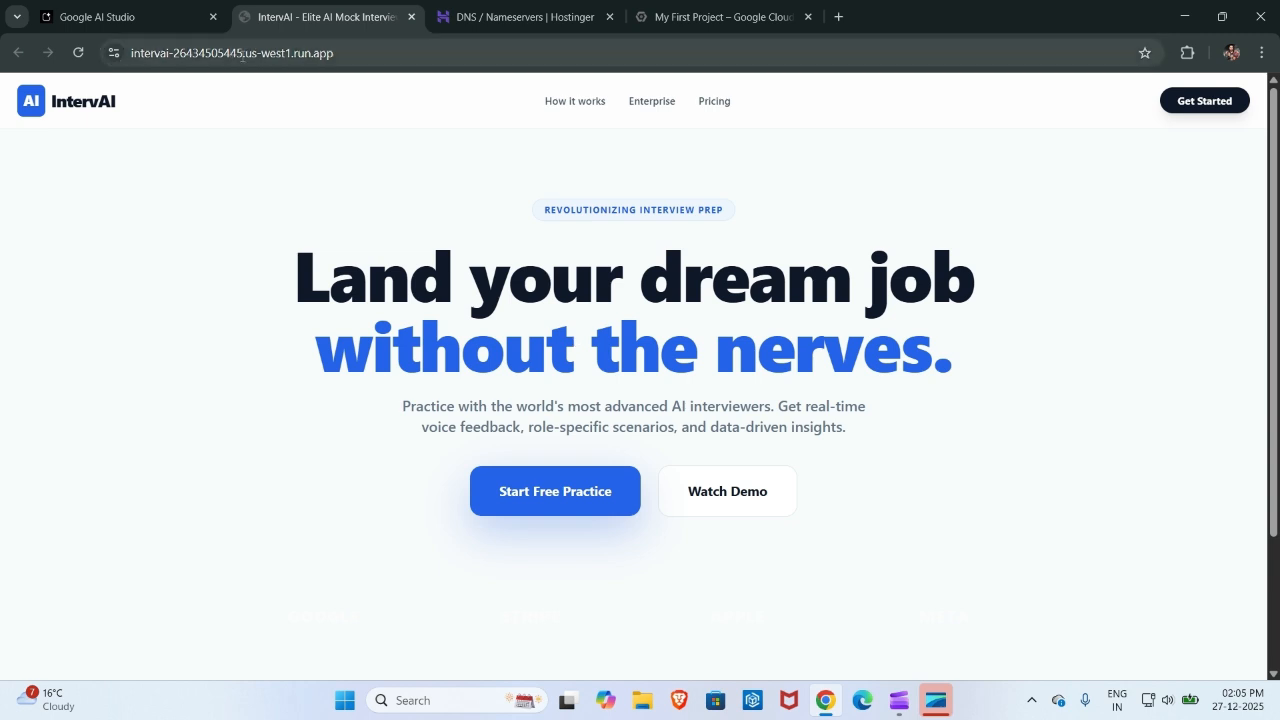
left_click(242, 53)
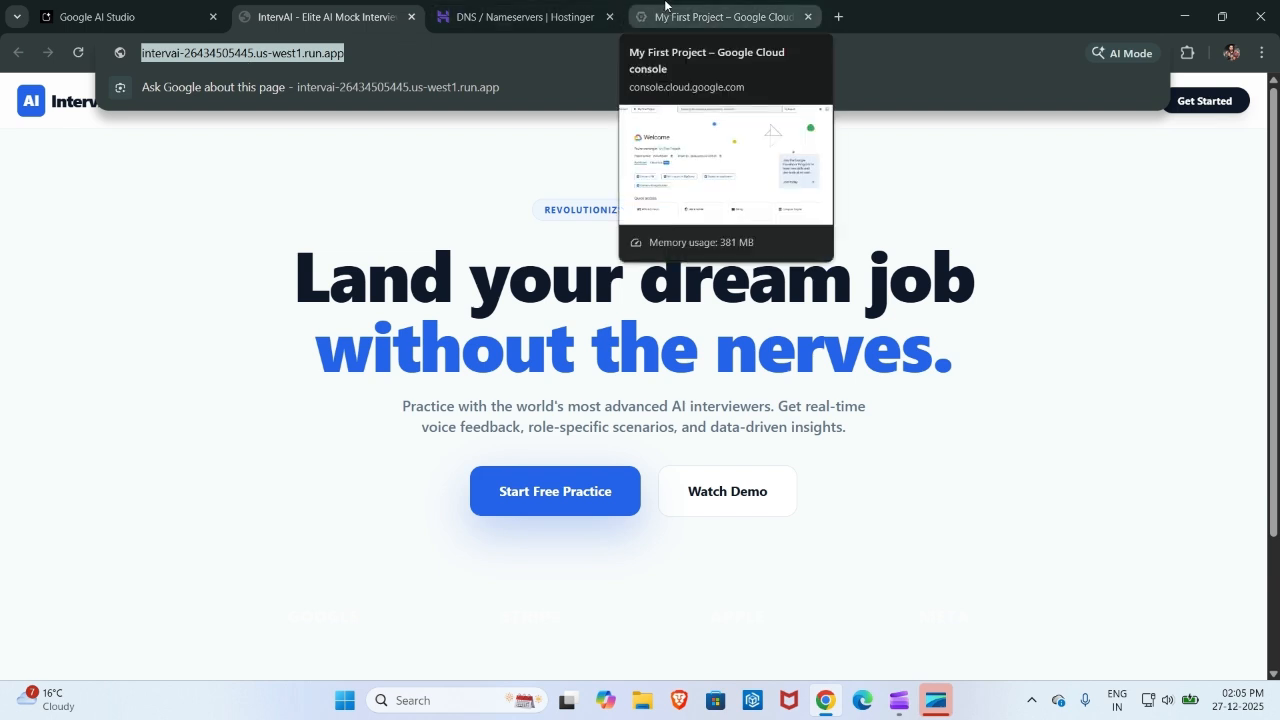
Switch to the Google Cloud console and find the Cloud Run Domain mappings page by searching "domain ma".
left_click(665, 12)
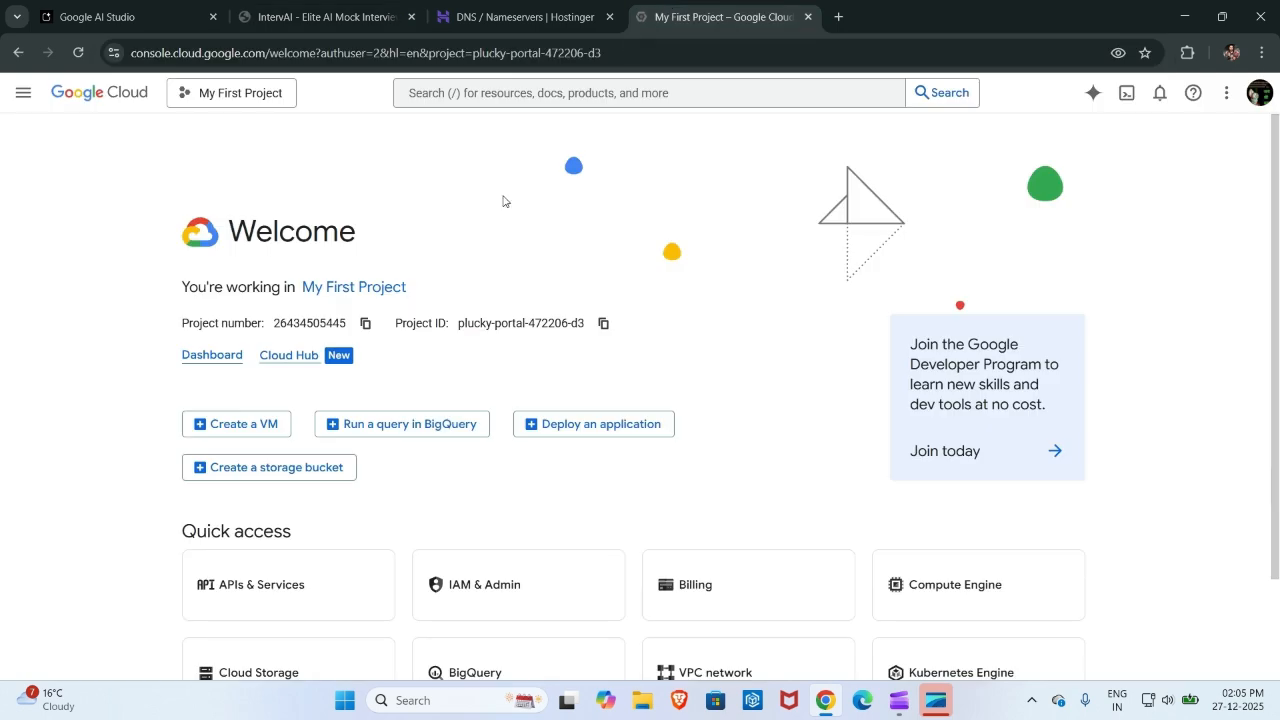
left_click(543, 95)
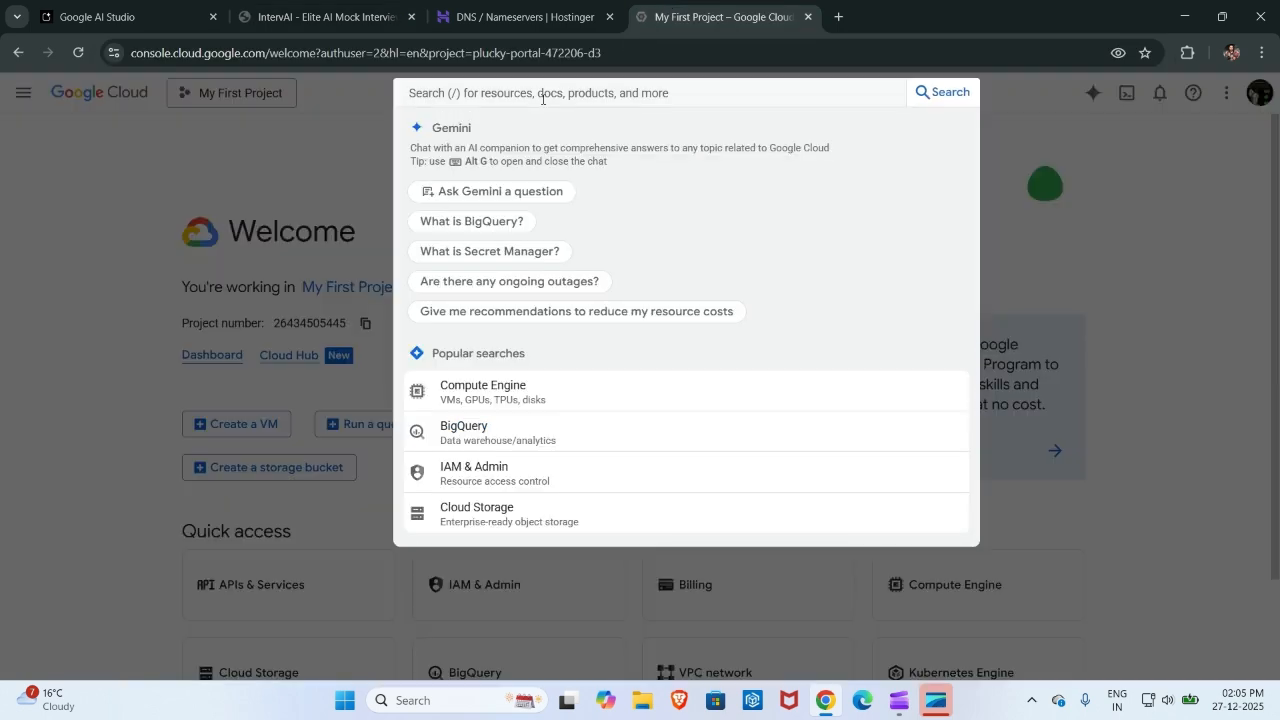
type("domain ")
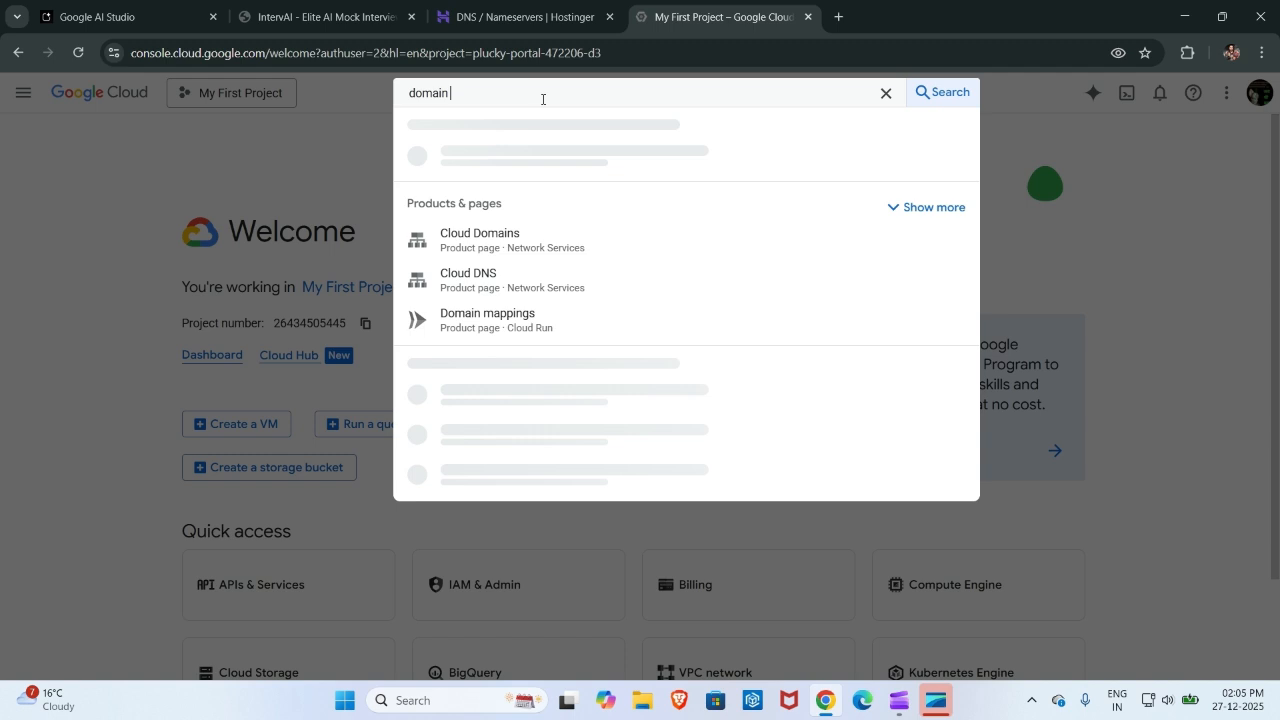
type("ma")
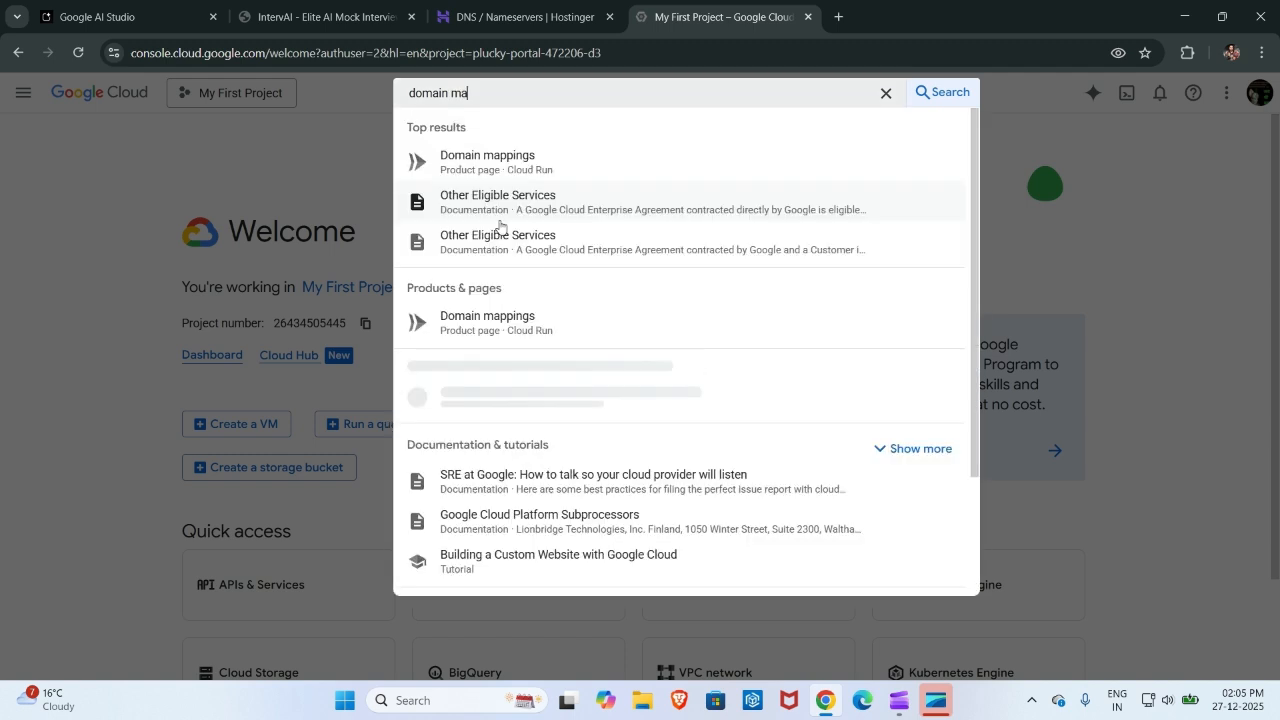
left_click(505, 174)
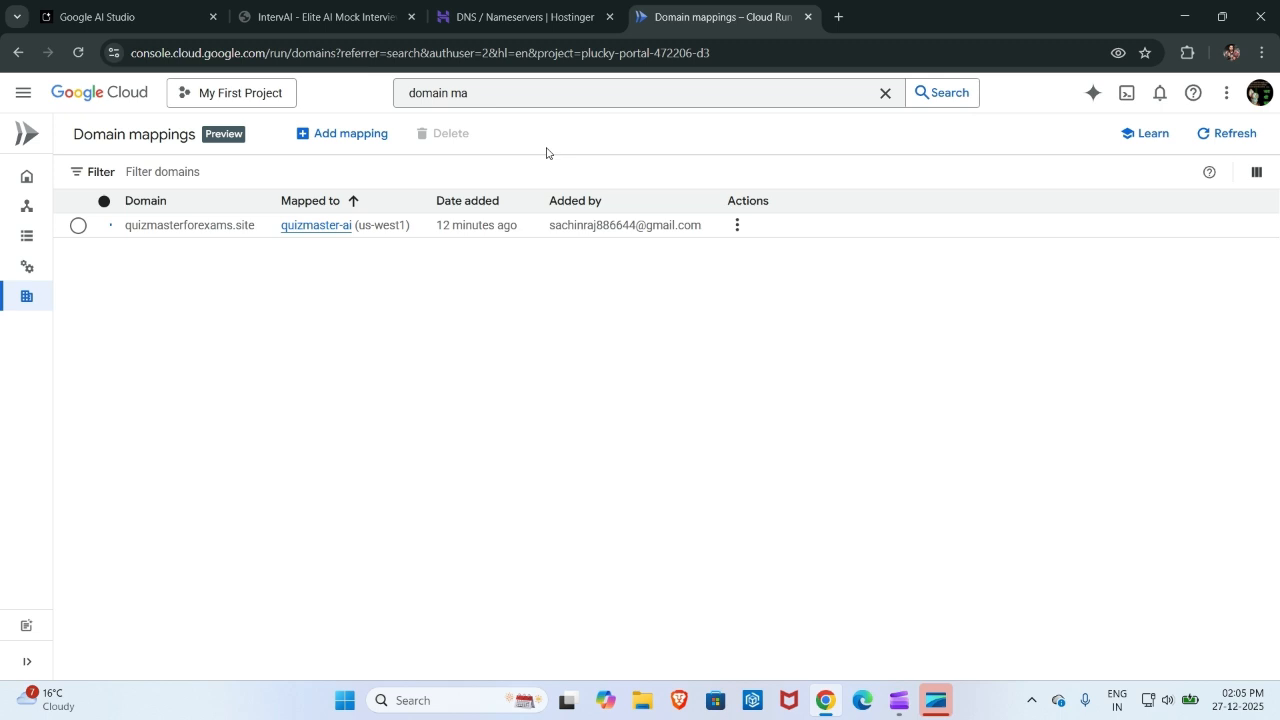
Start a new domain mapping and choose intervai (us-west1) as the service to map to.
left_click(340, 133)
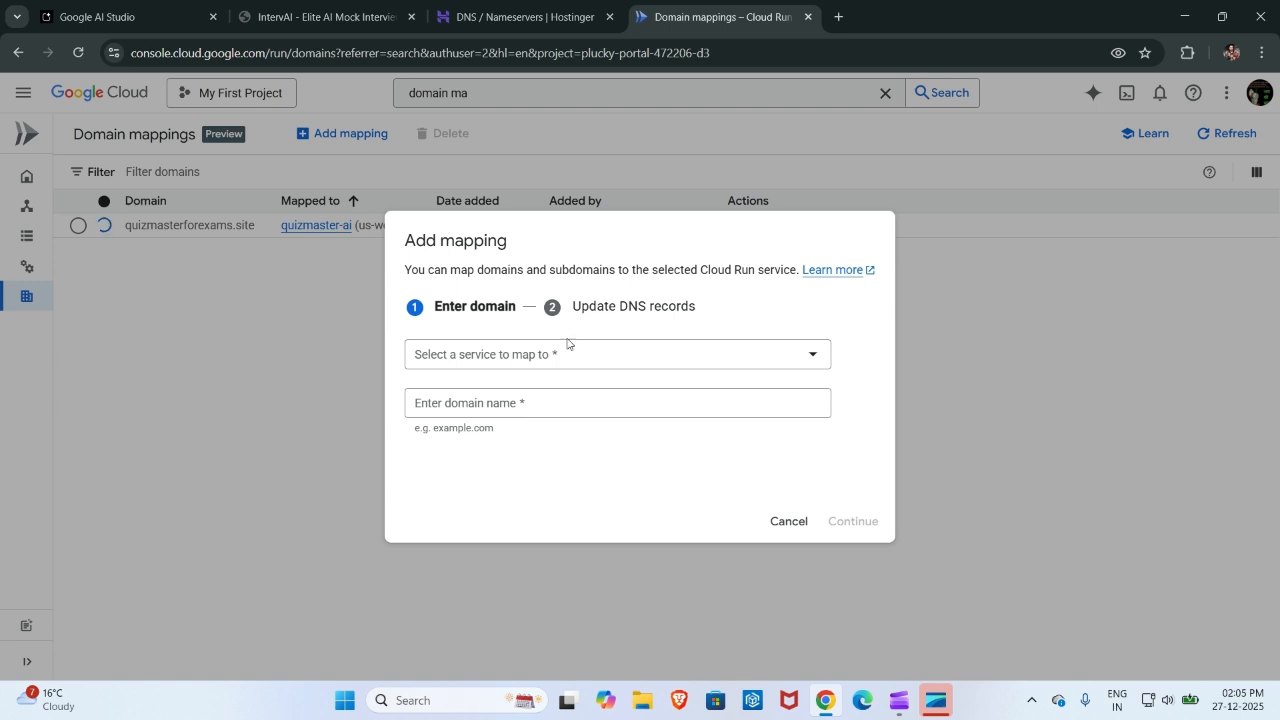
left_click(534, 362)
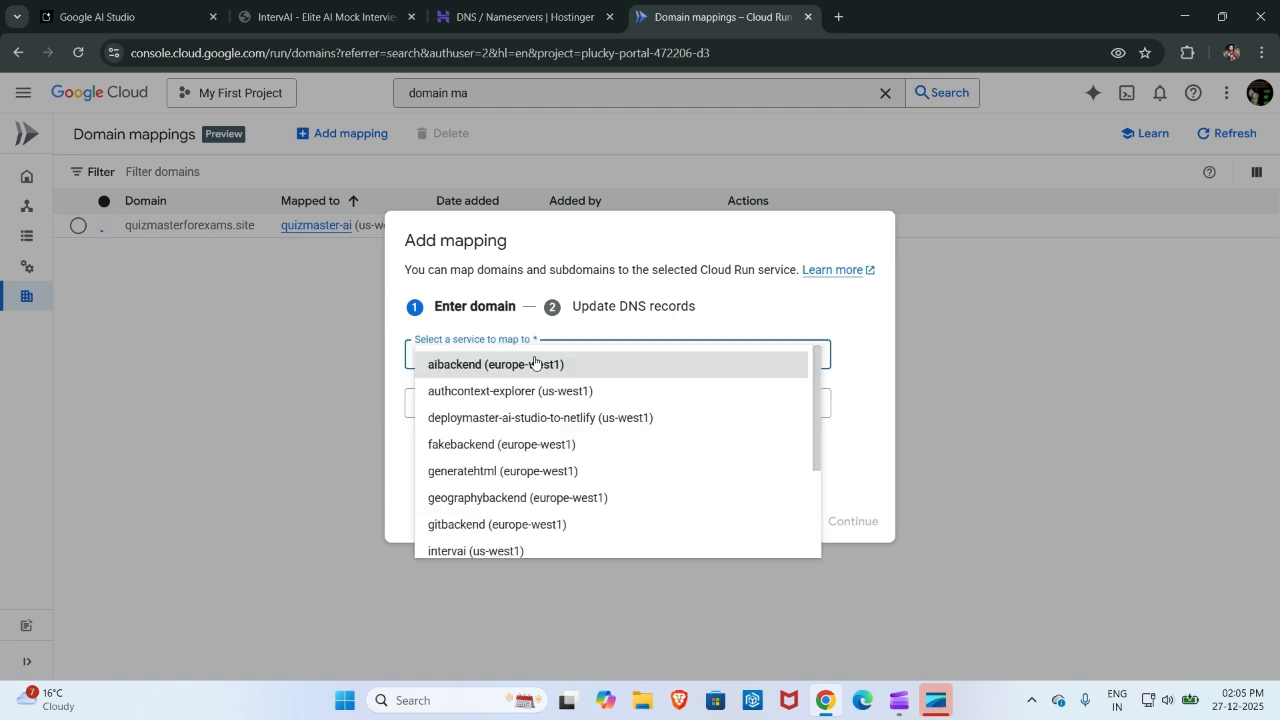
scroll(532, 486, "down", 3)
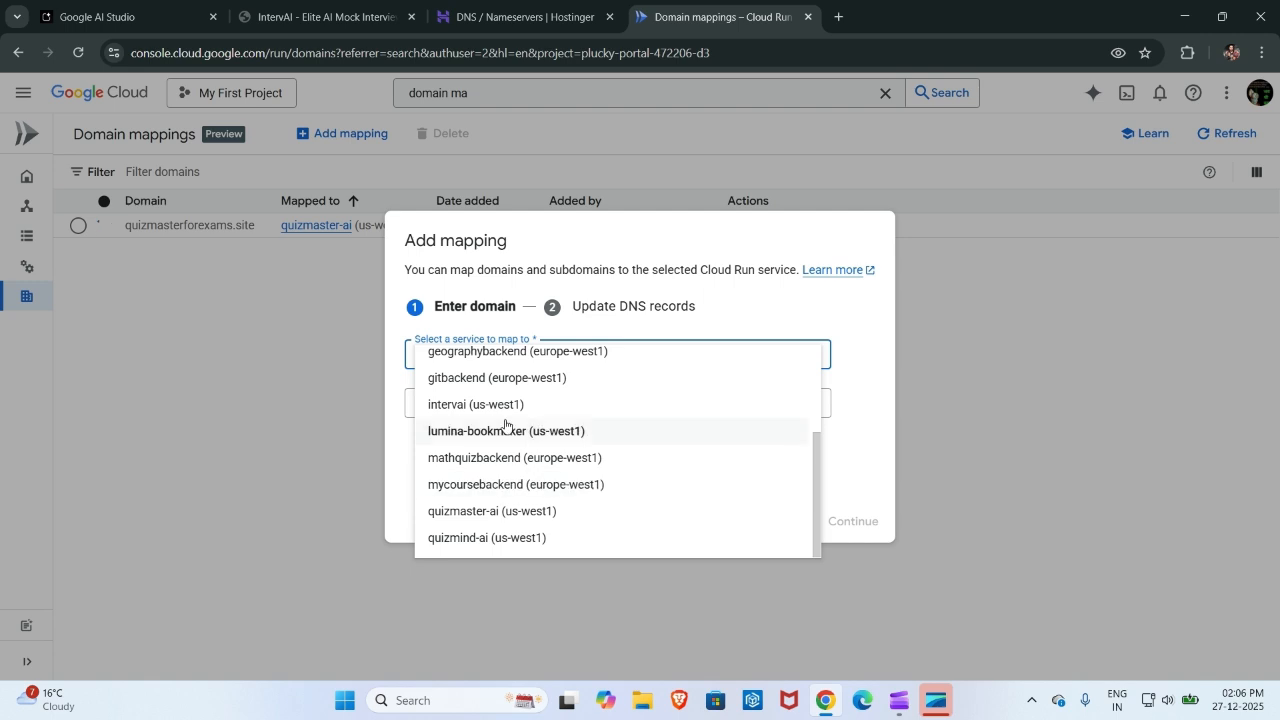
scroll(505, 425, "up", 1)
scroll(505, 425, "up", 1)
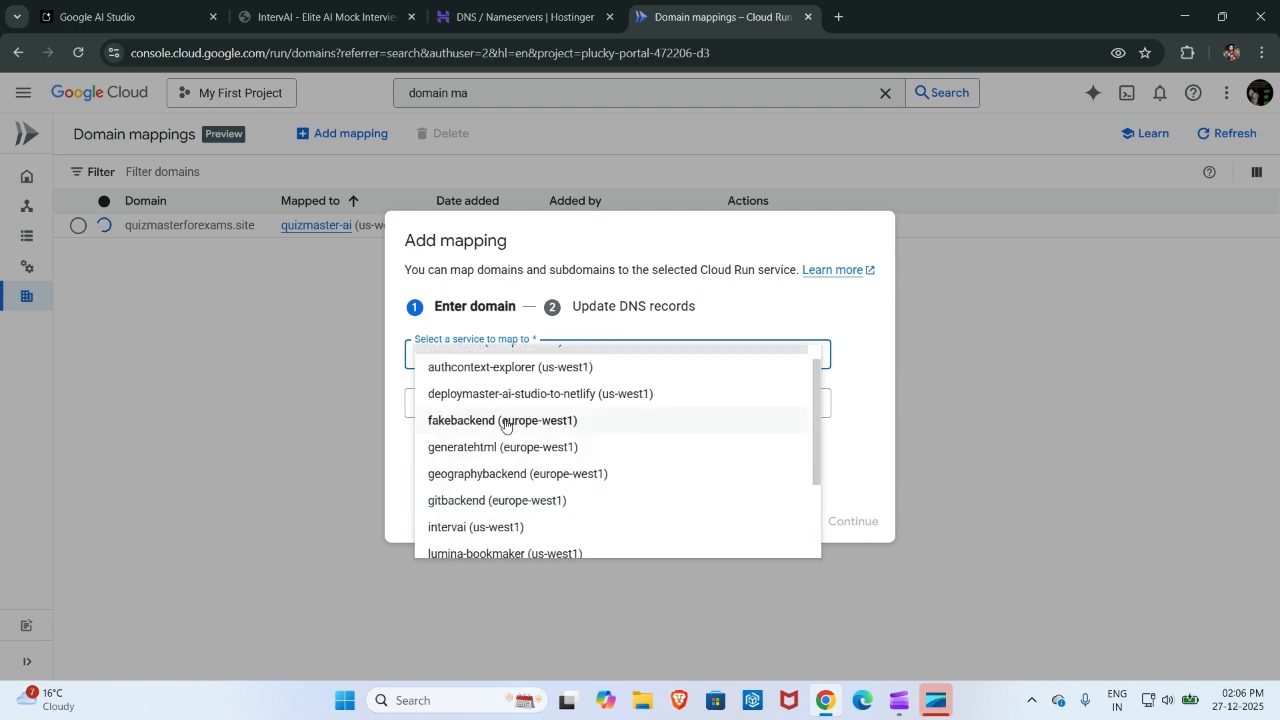
scroll(505, 425, "up", 1)
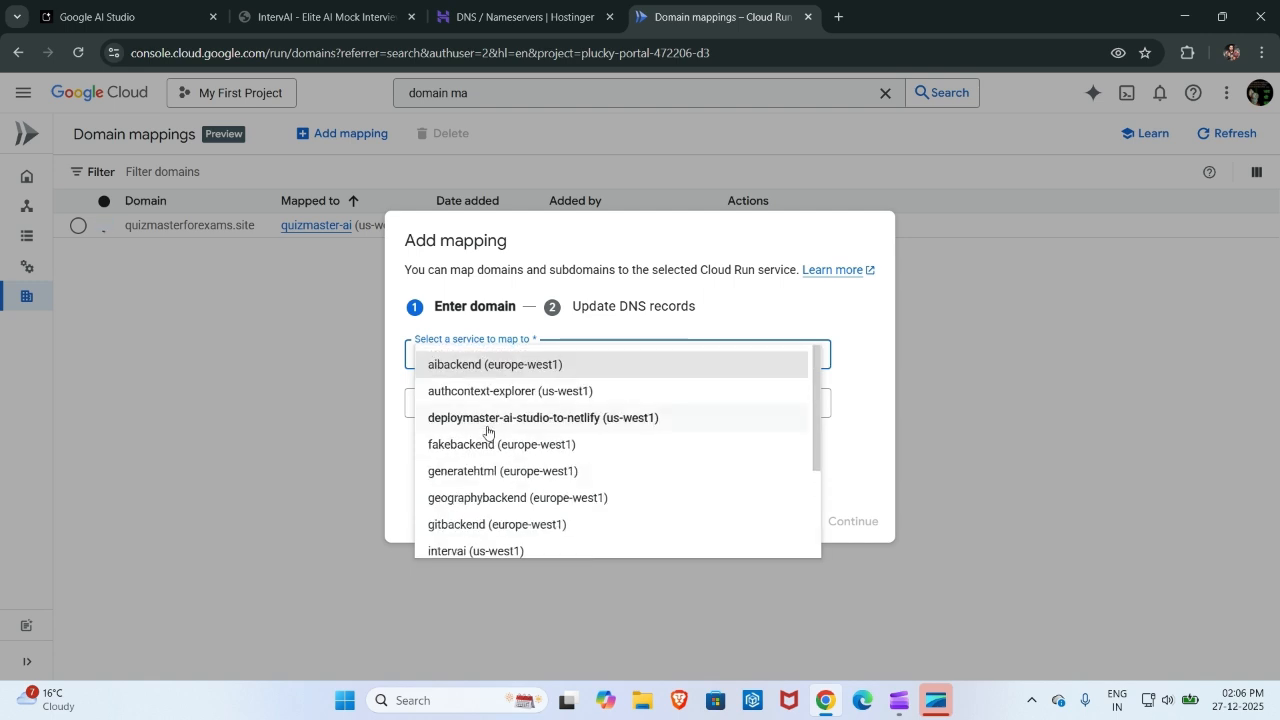
scroll(472, 520, "down", 1)
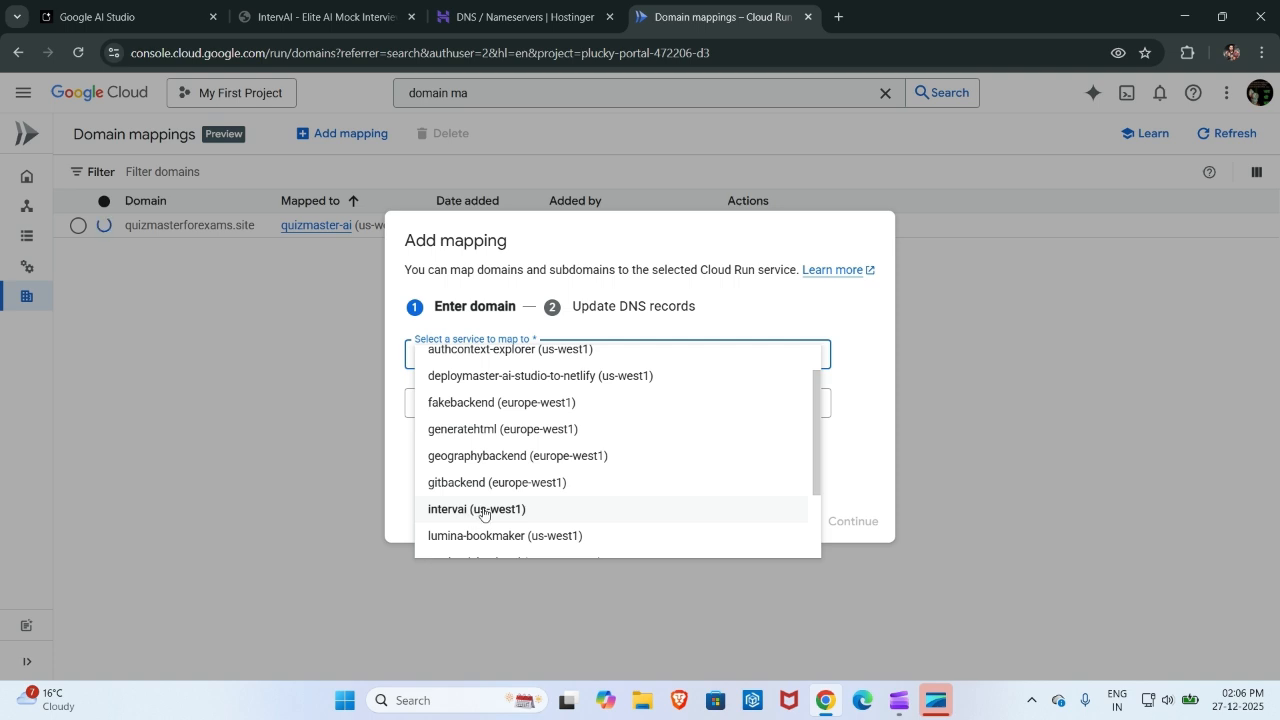
left_click(483, 512)
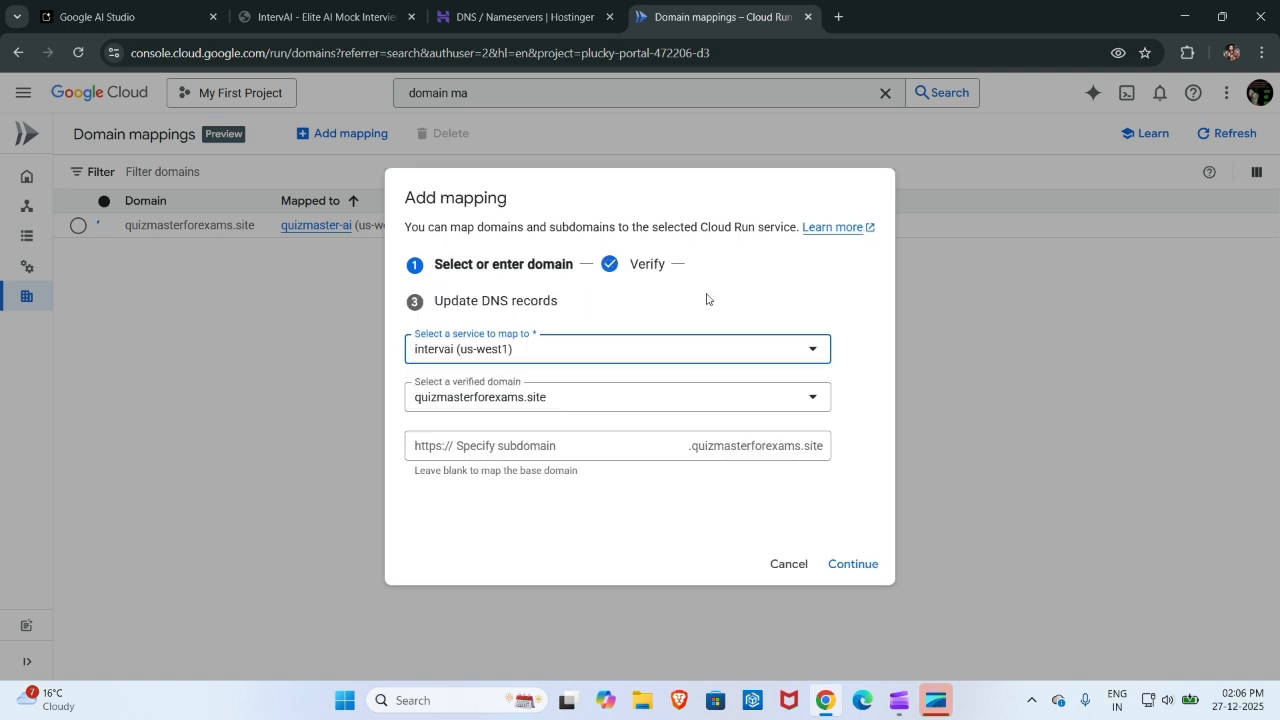
Reselect intervai (us-west1) as the mapped service and set the verified domain option to Verify a new domain.
left_click(618, 361)
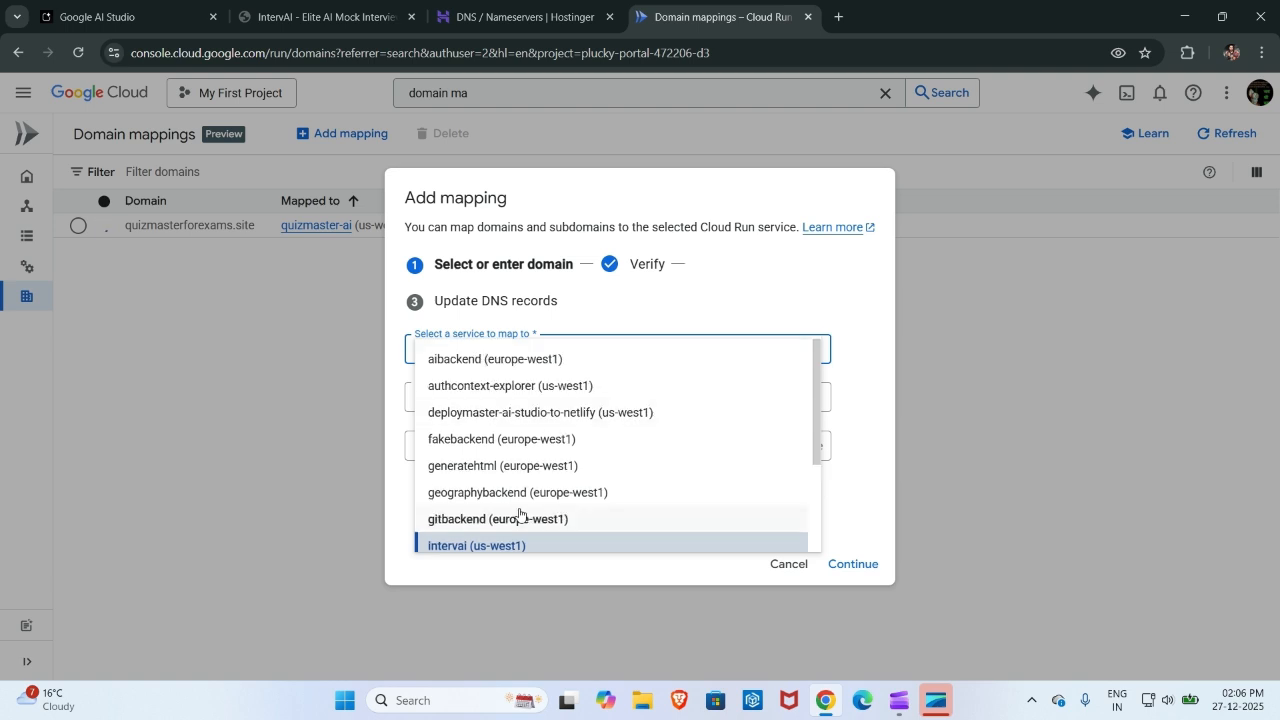
scroll(519, 514, "down", 3)
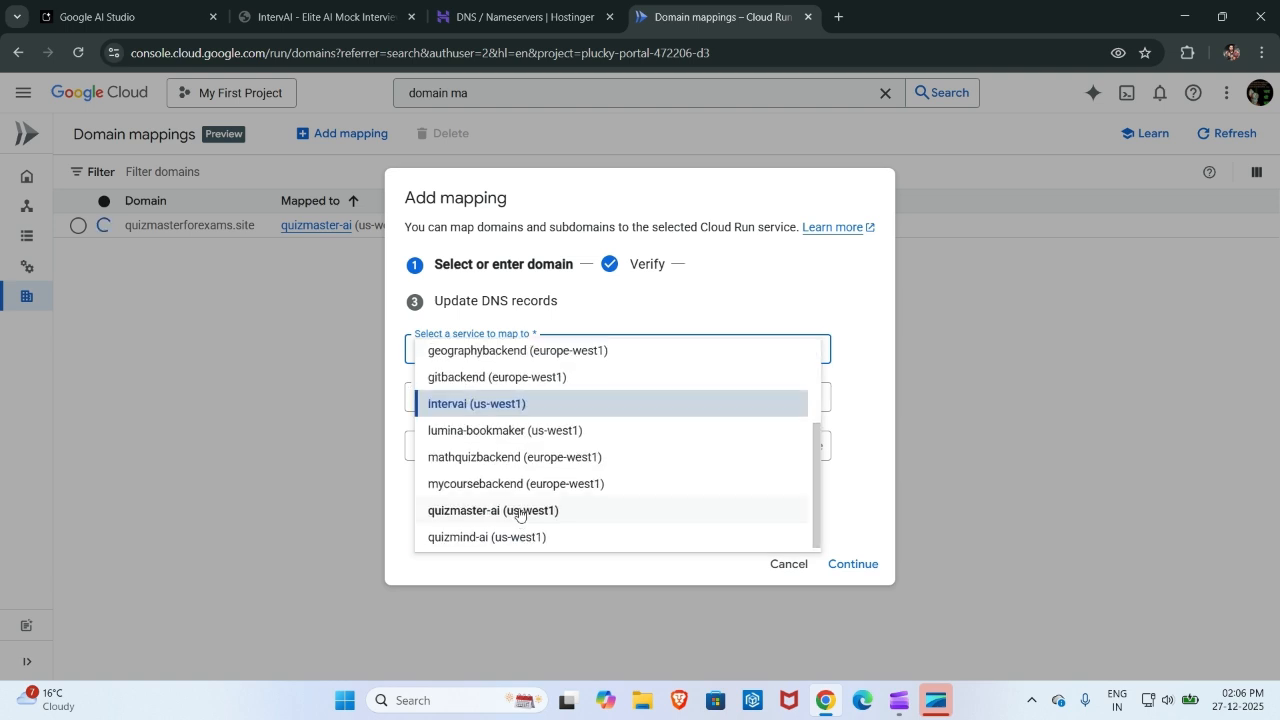
left_click(501, 410)
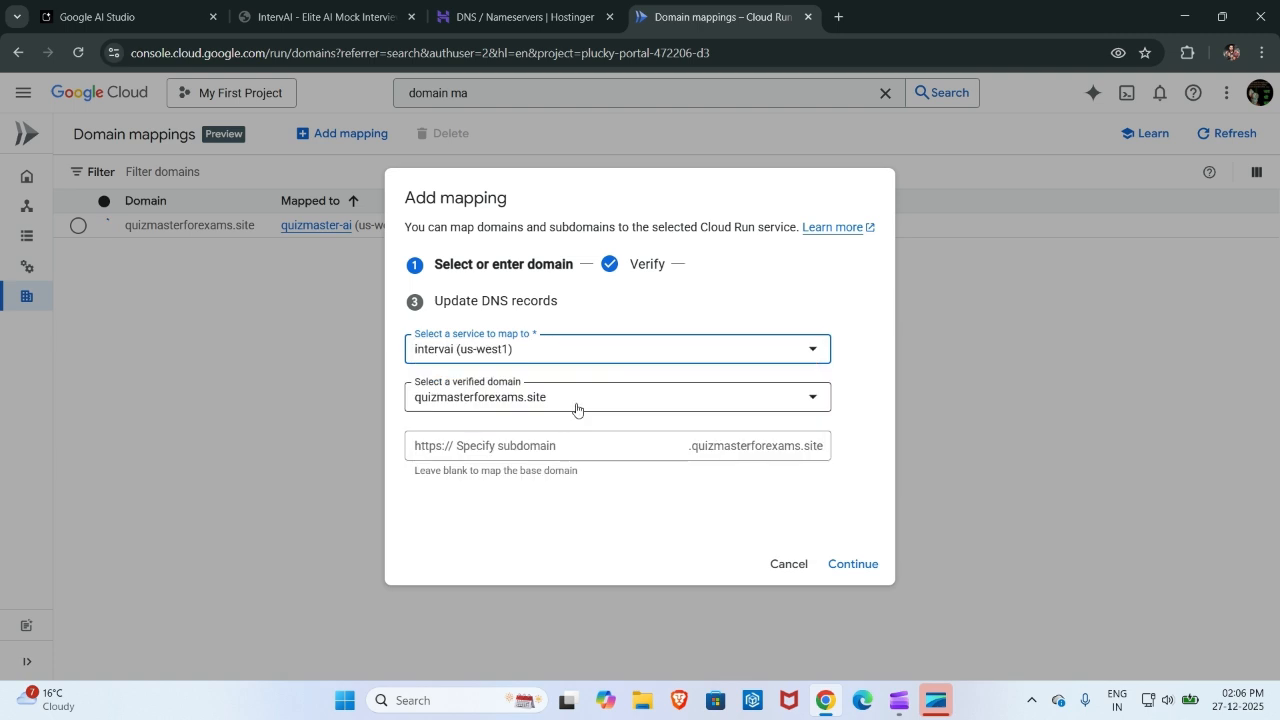
left_click(576, 409)
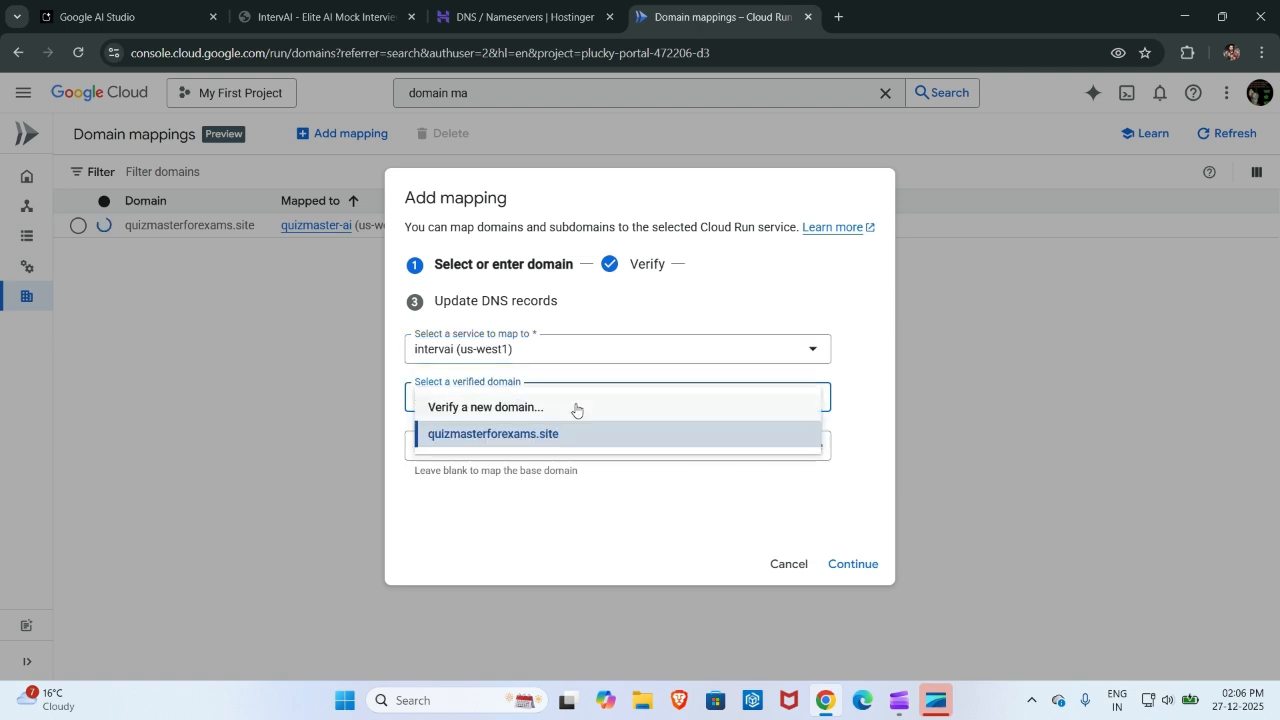
left_click(540, 409)
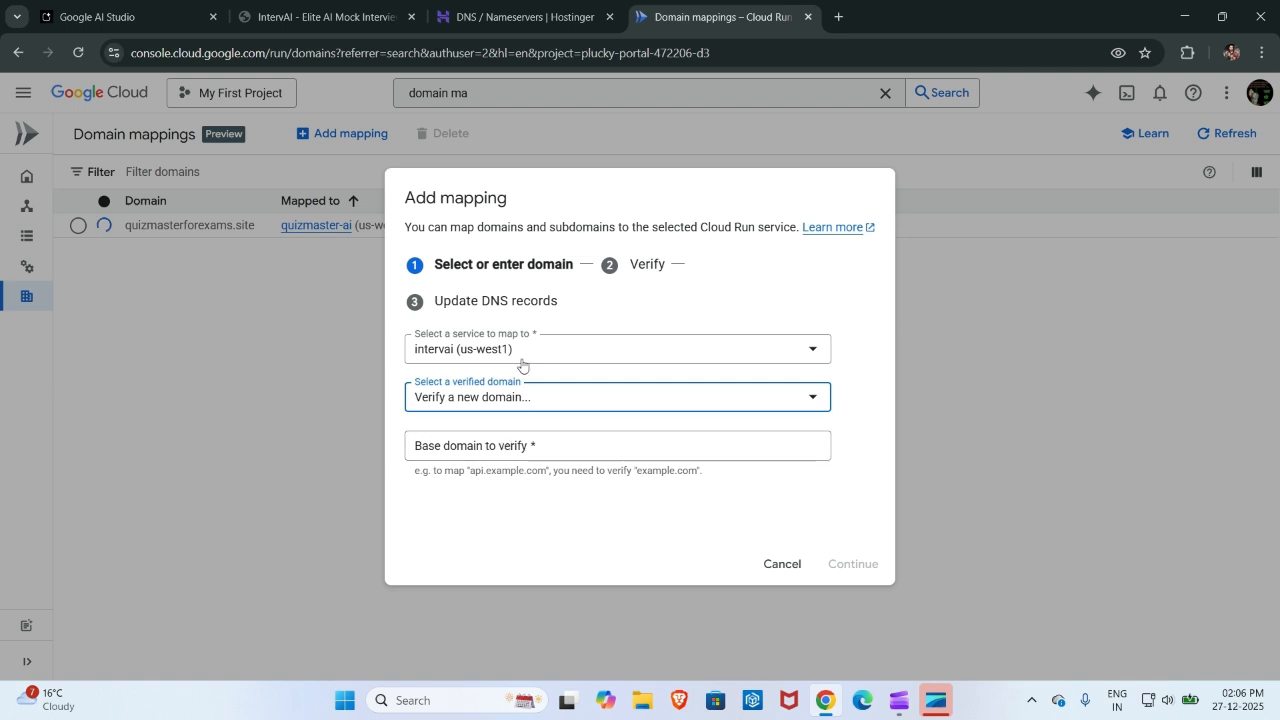
Switch to Hostinger and copy the domain name interviewsethai.in from the DNS / Nameservers page.
left_click(525, 17)
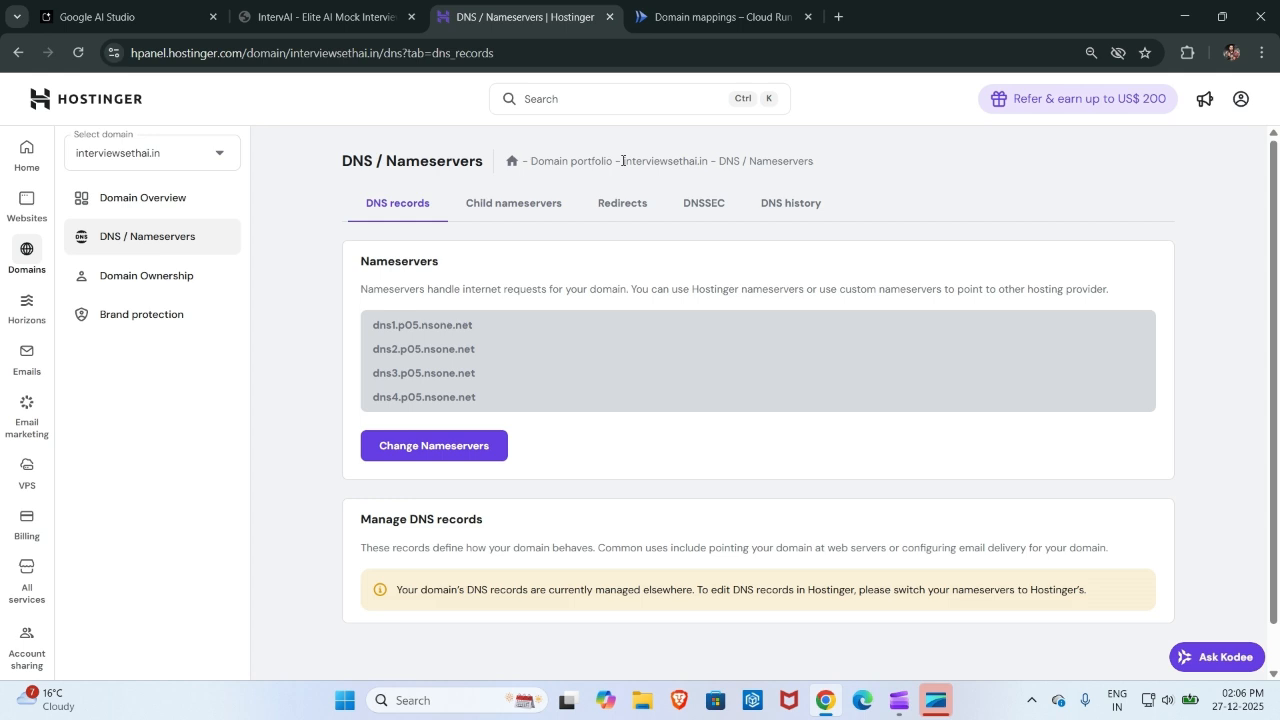
left_click_drag(622, 160, 685, 157)
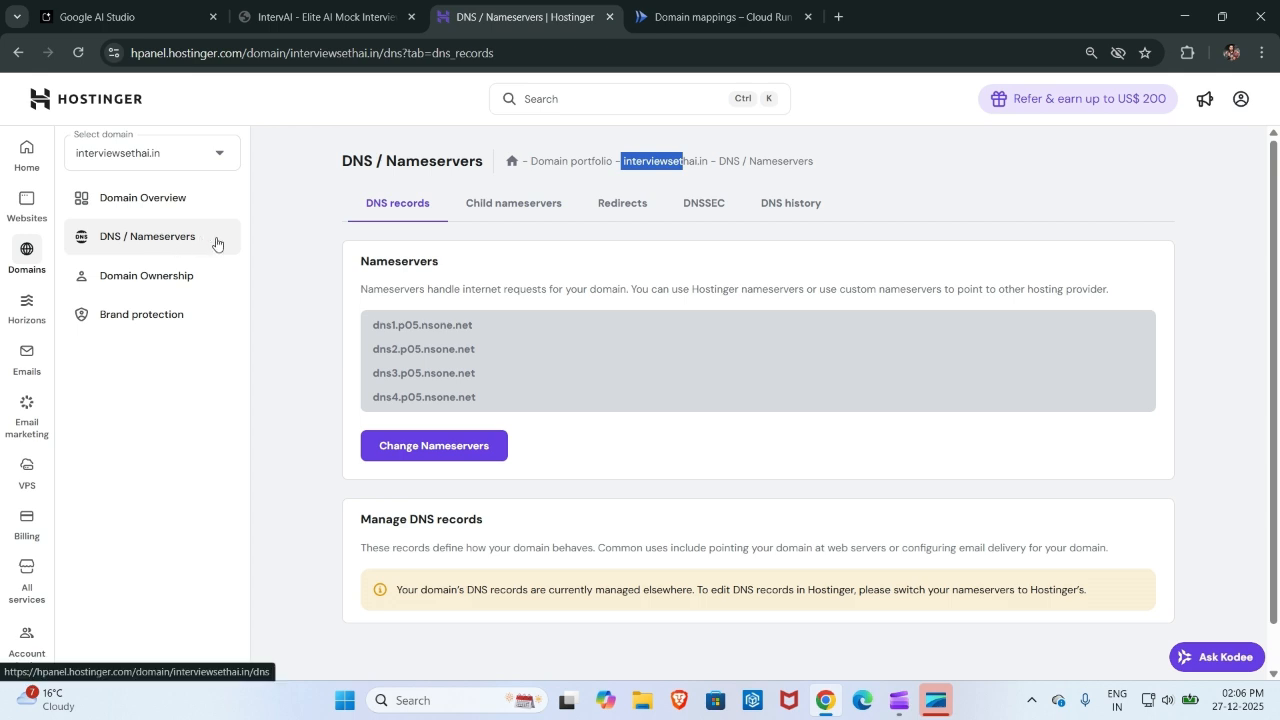
left_click(624, 166)
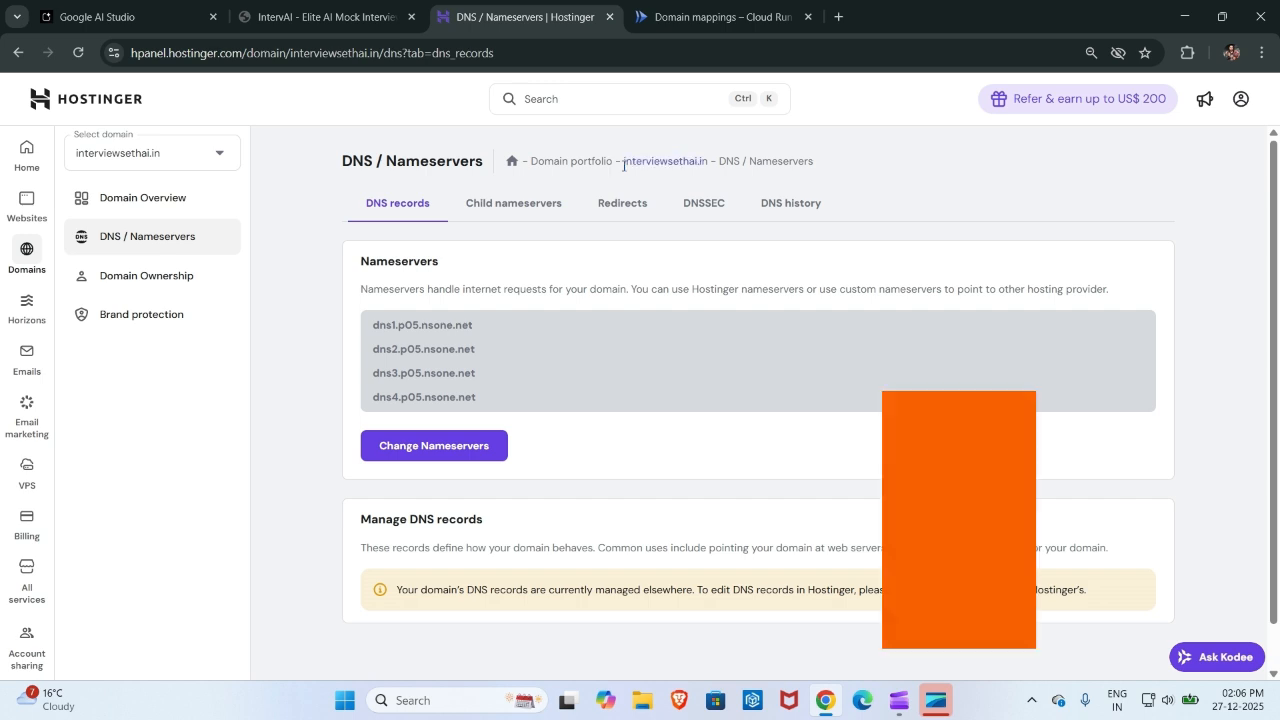
left_click_drag(624, 166, 706, 158)
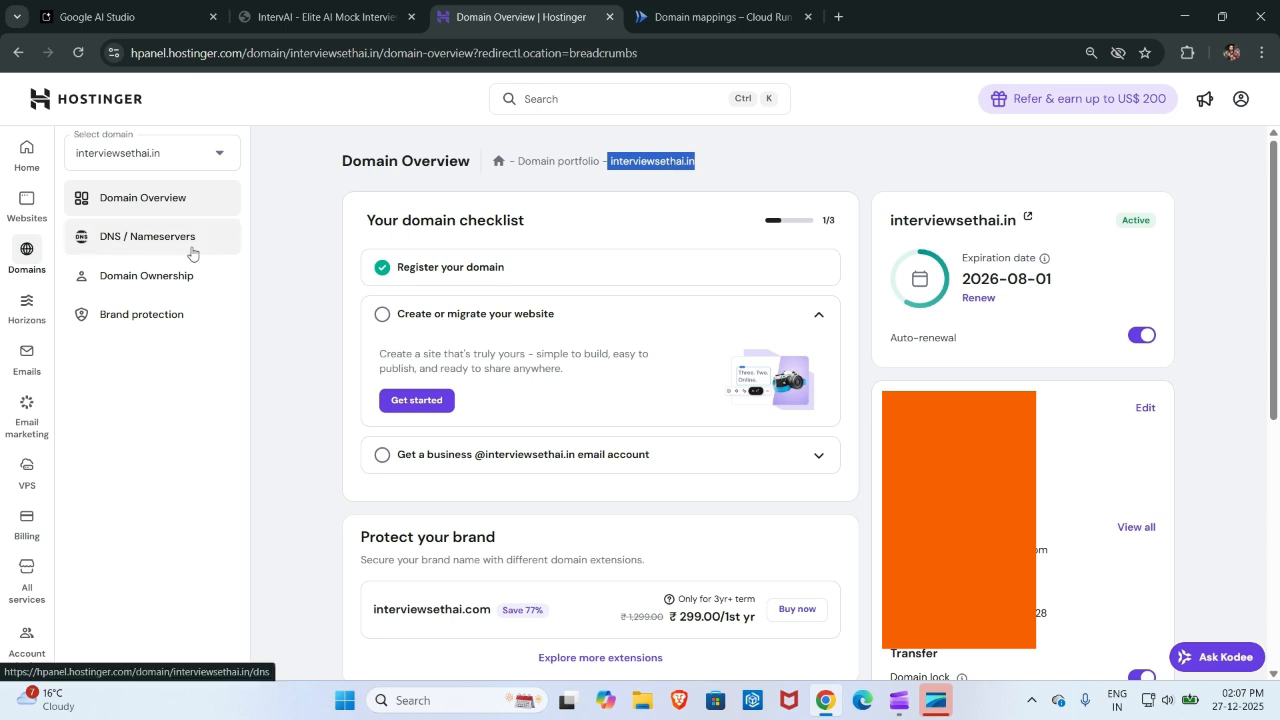
left_click(147, 236)
left_click(661, 157)
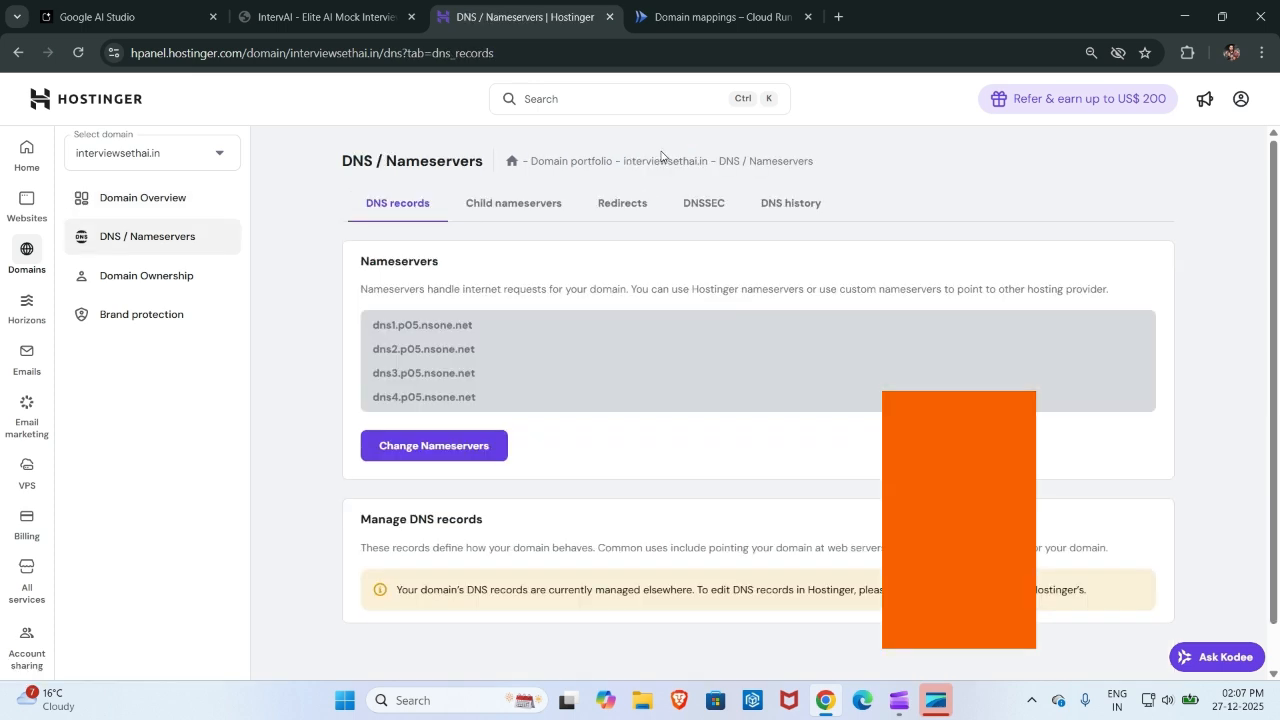
left_click_drag(622, 164, 702, 166)
left_click(701, 164)
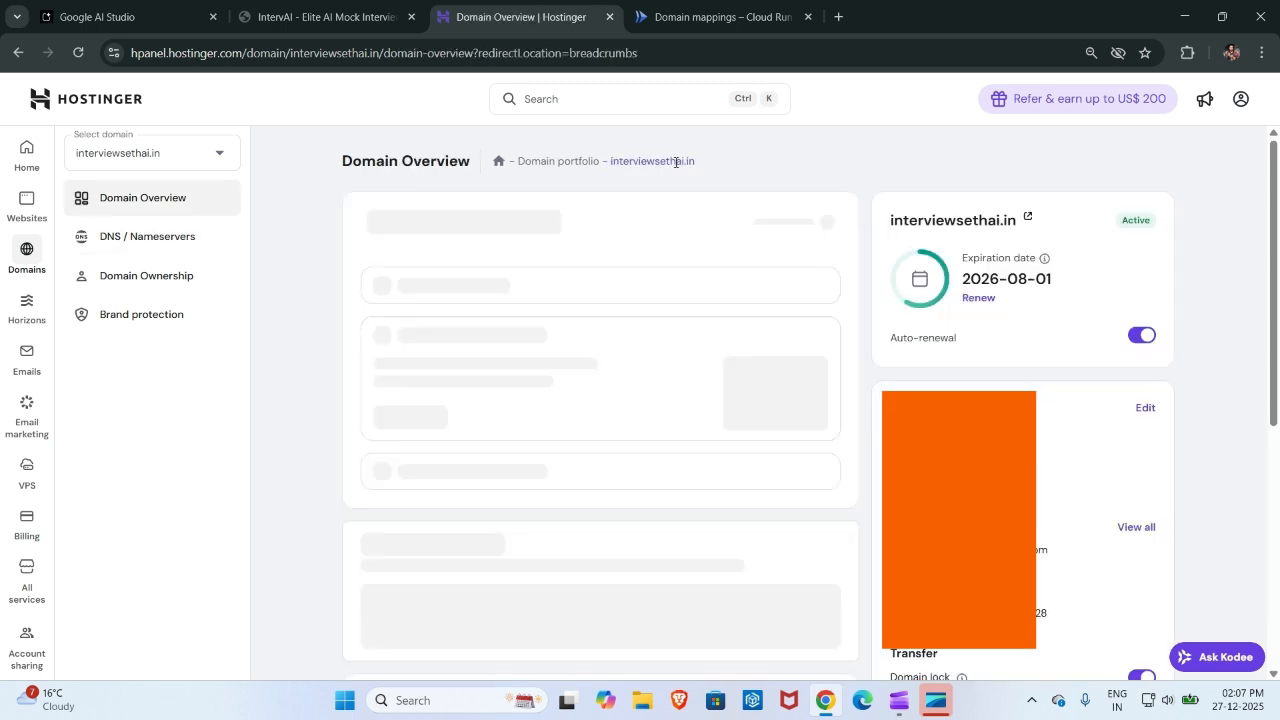
left_click(155, 234)
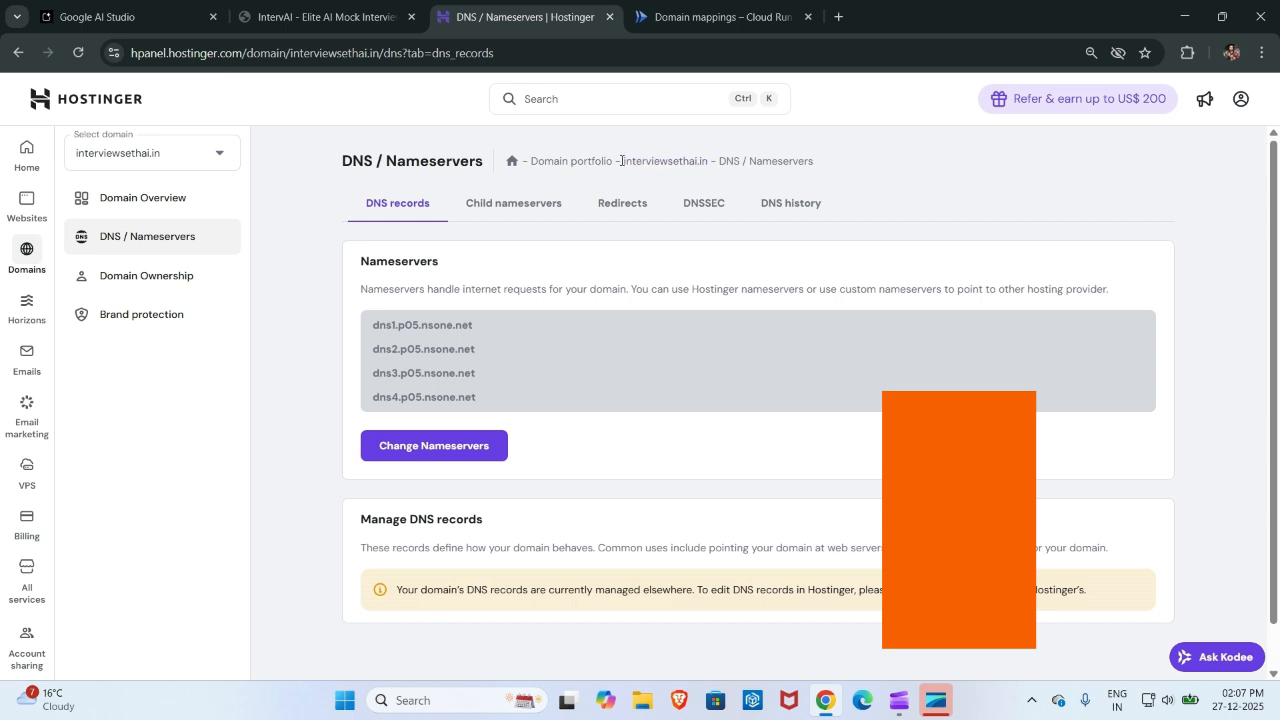
left_click_drag(621, 160, 713, 163)
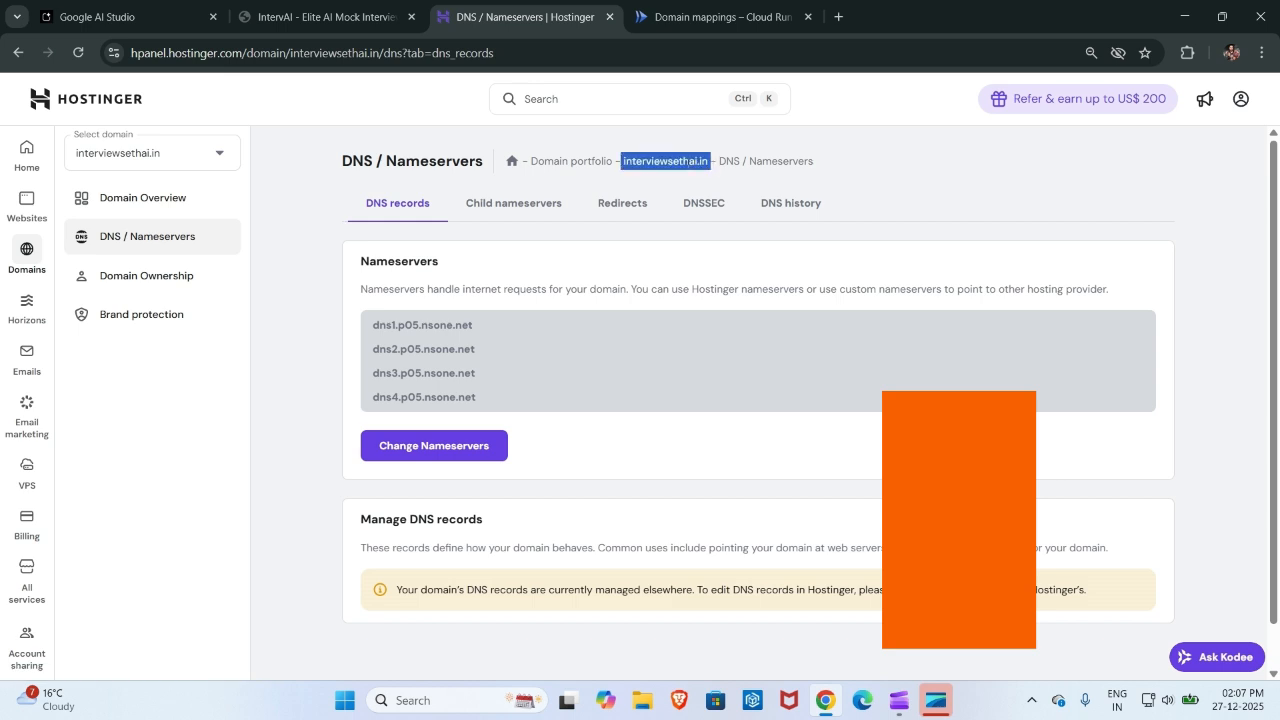
right_click(688, 164)
left_click(715, 187)
Return to Google Cloud's Add mapping dialog, enter interviewsethai.in as the base domain to verify, and continue to verification.
left_click(715, 17)
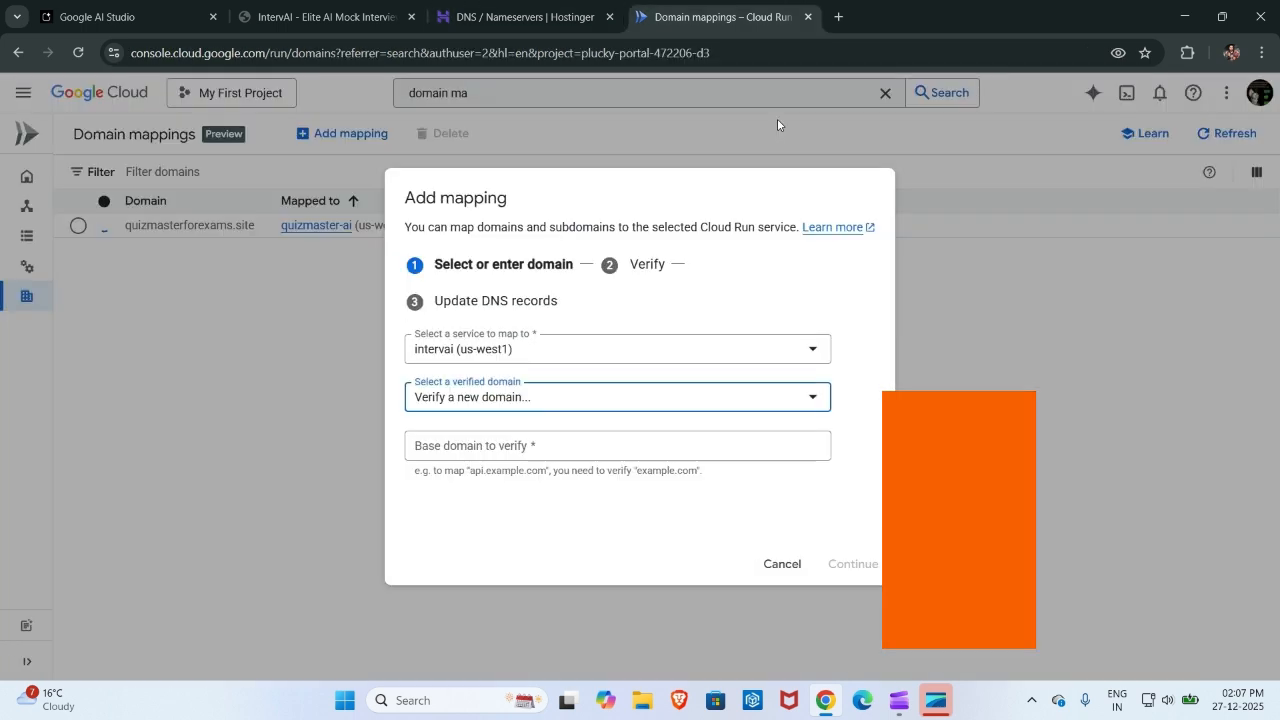
left_click(548, 405)
left_click(544, 410)
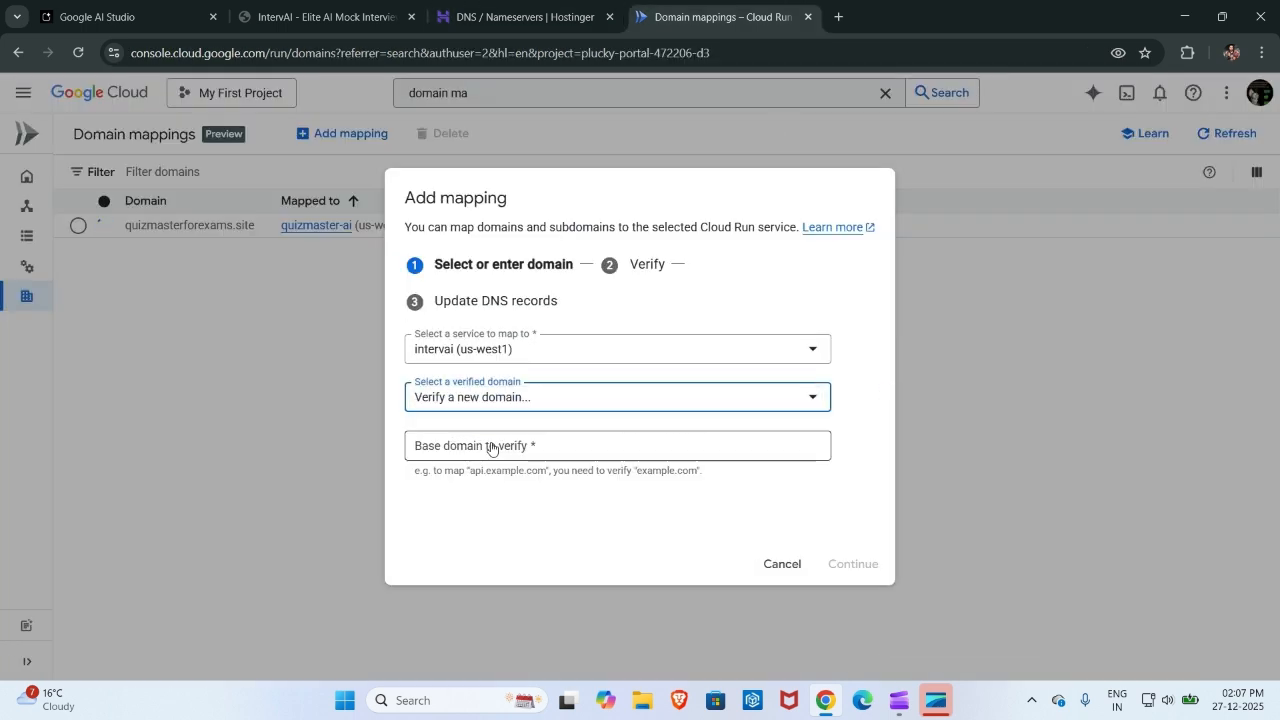
left_click(489, 446)
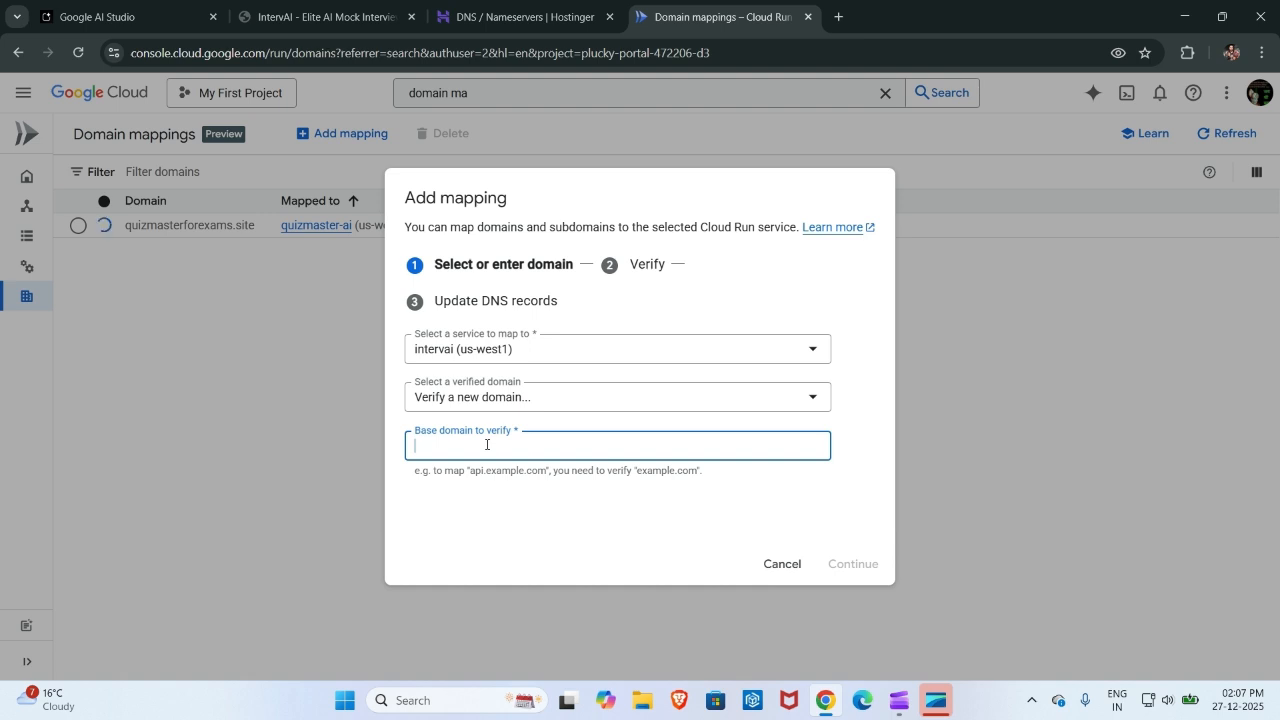
key("ctrl+v")
key("Left")
key("Left")
key("BackSpace")
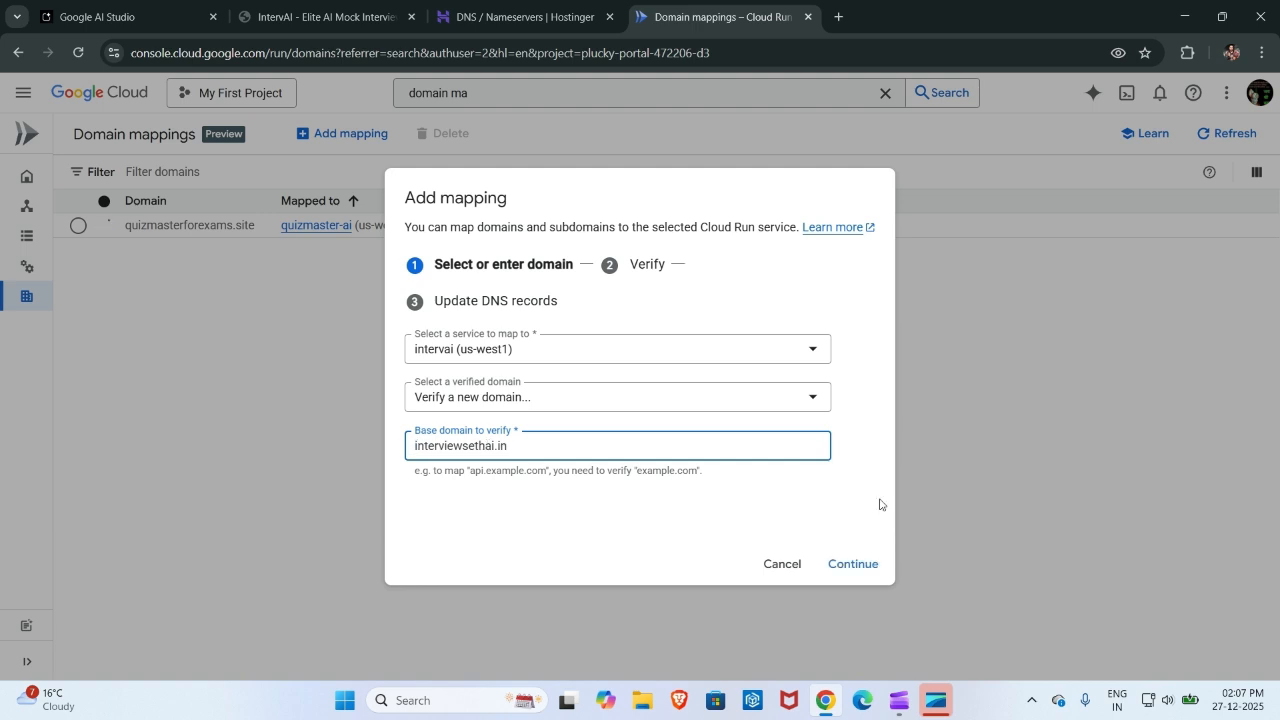
left_click(860, 564)
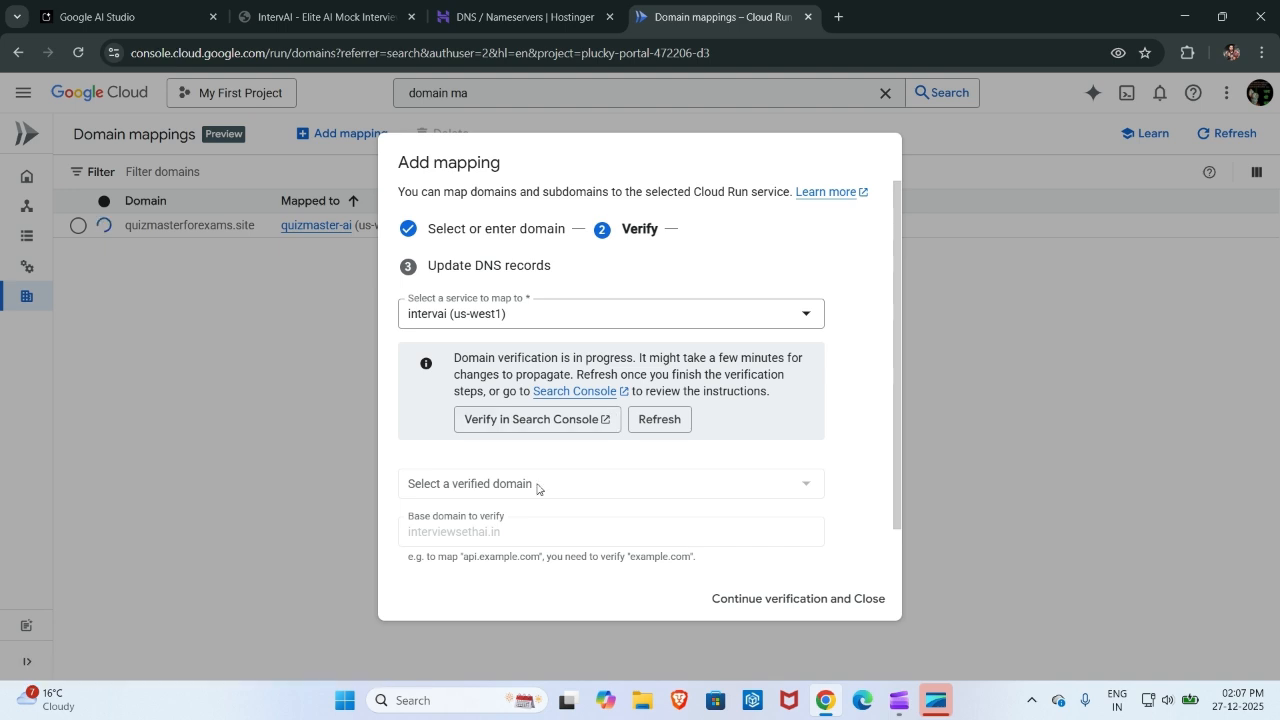
Open the verification in Search Console, add interviewsethai.in without a leading space as a Domain property, and copy its TXT verification record.
left_click(570, 428)
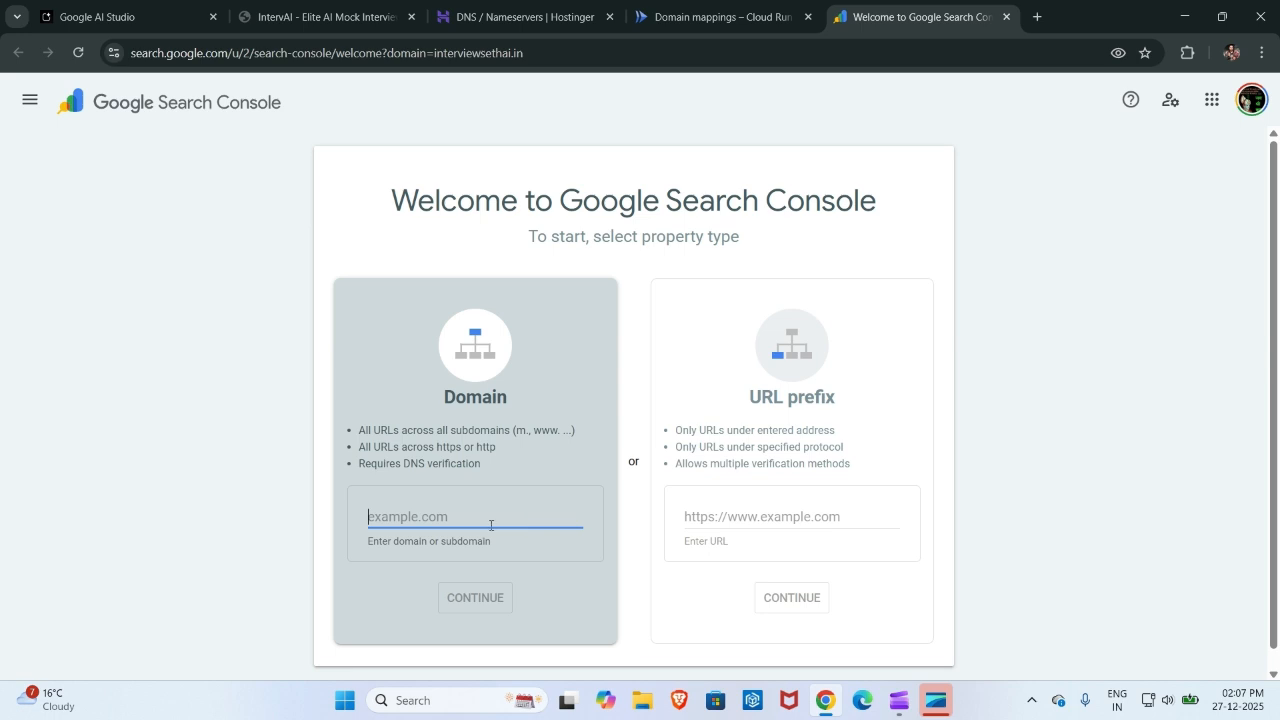
key("ctrl+v")
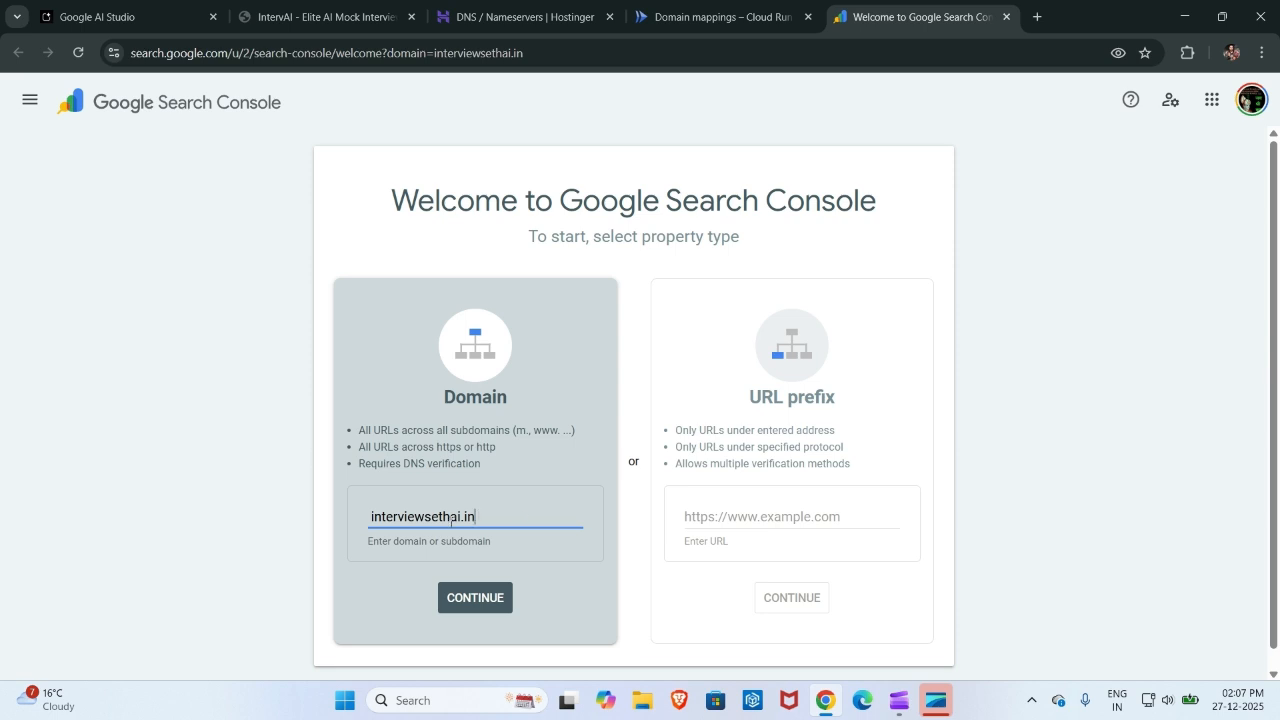
left_click(472, 607)
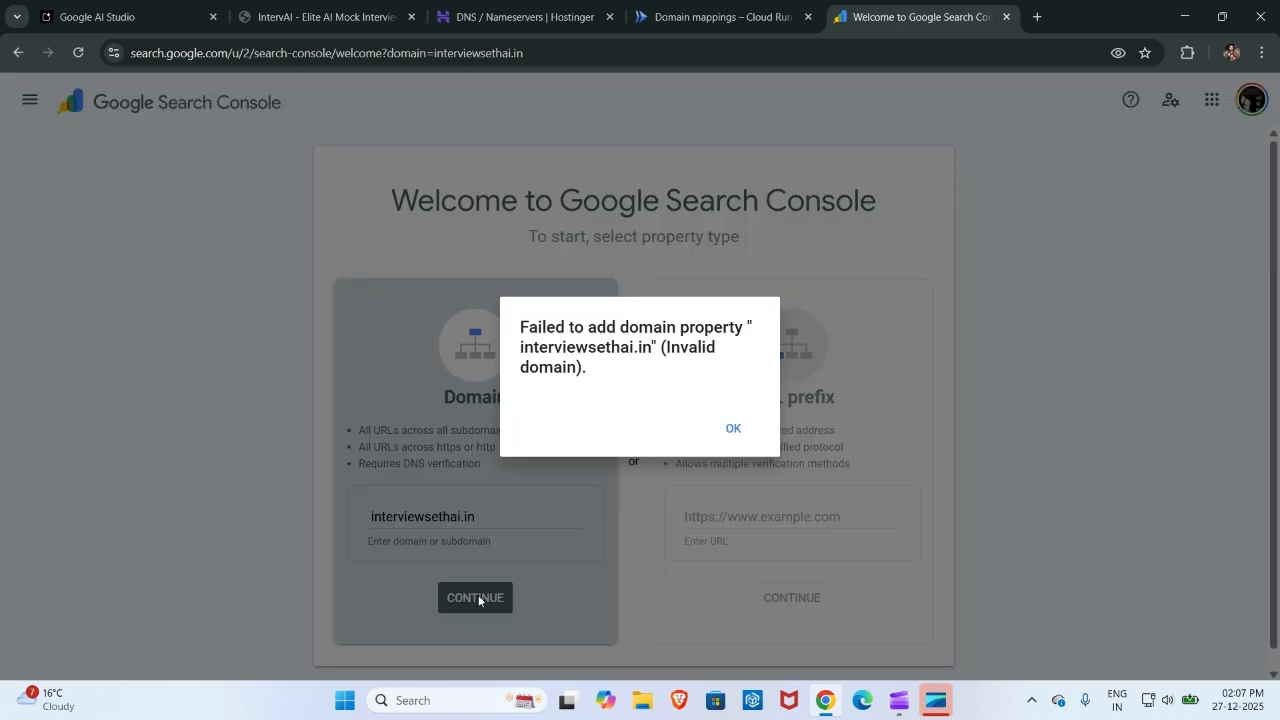
left_click(737, 428)
left_click(371, 516)
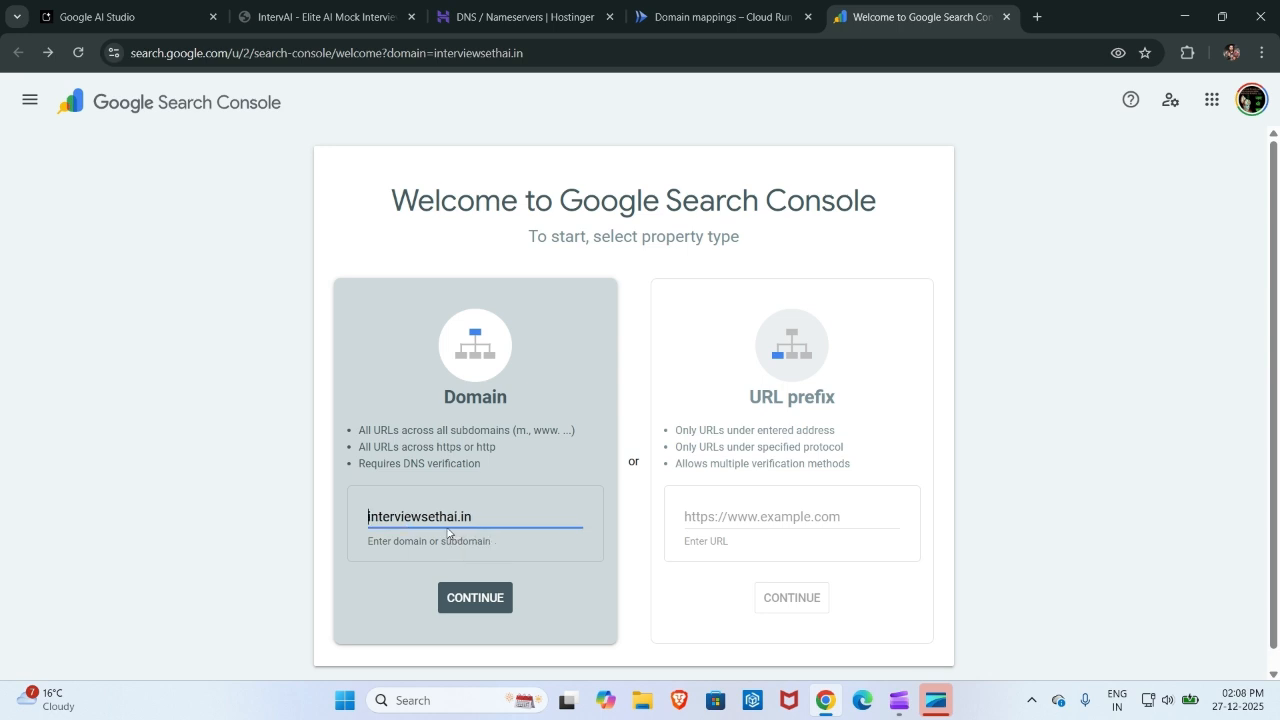
left_click(497, 591)
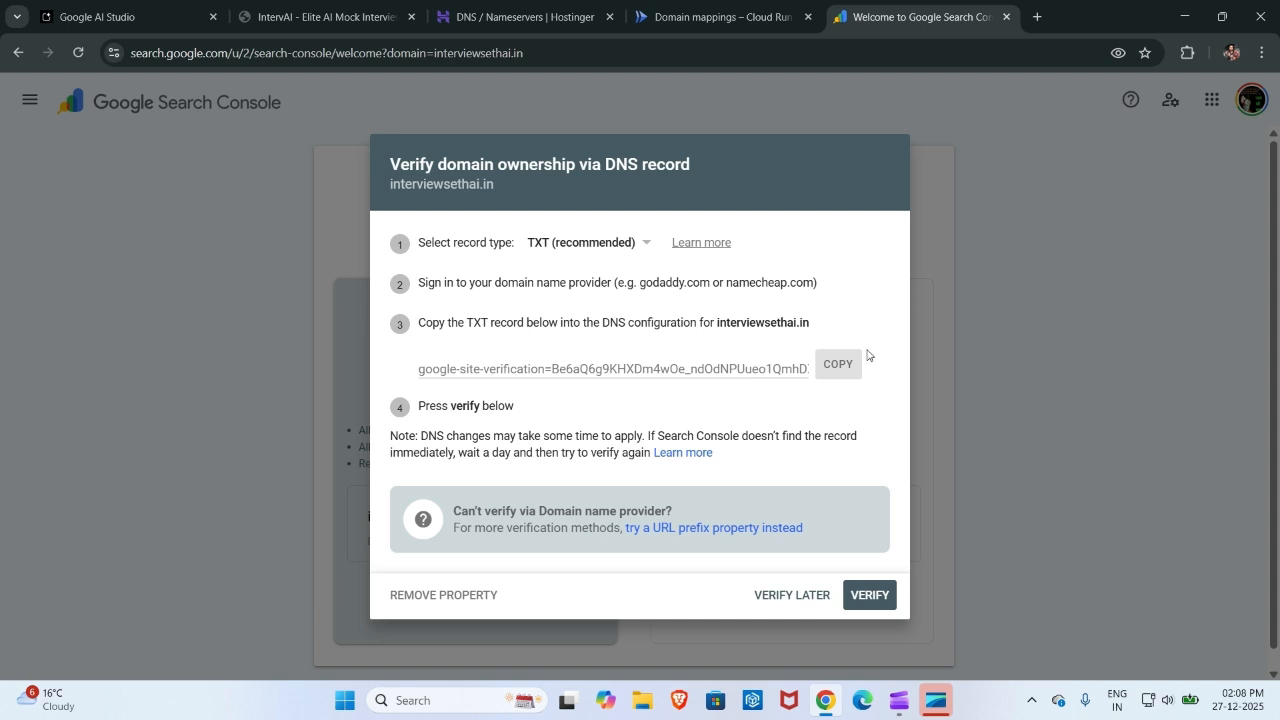
left_click(832, 367)
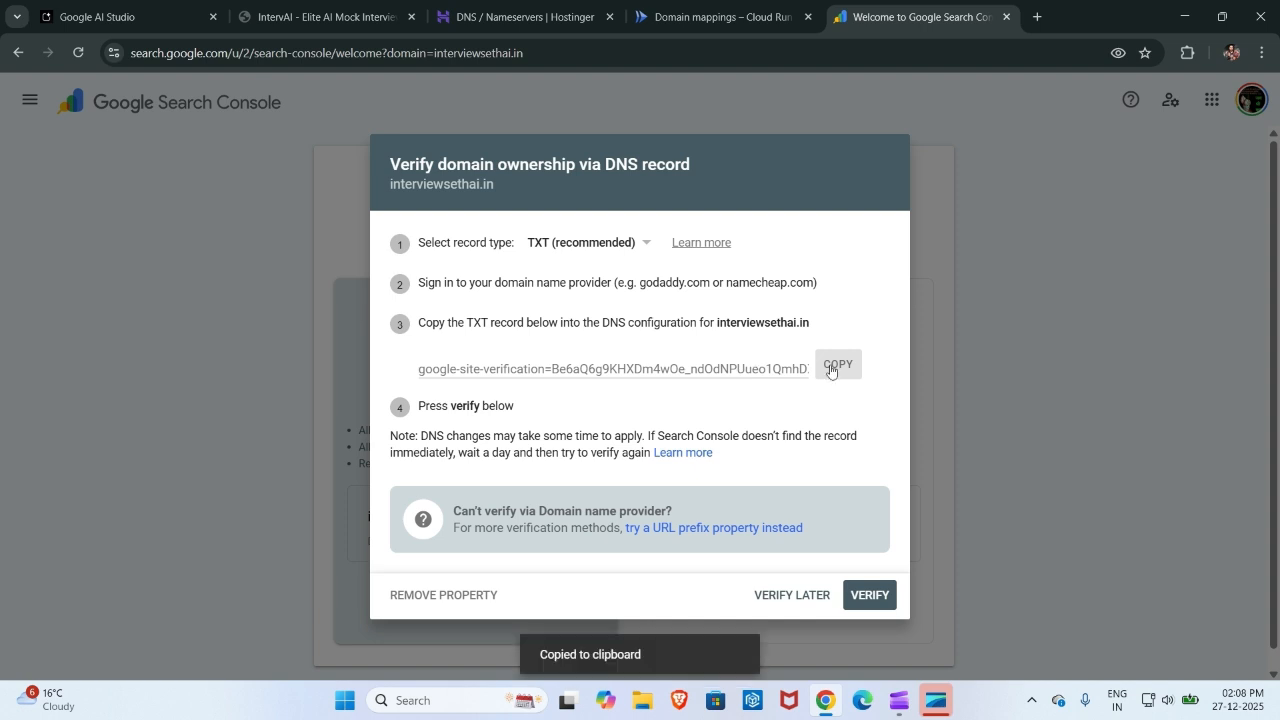
Switch to Hostinger and change the nameservers of interviewsethai.in to the recommended Hostinger nameservers.
left_click(520, 16)
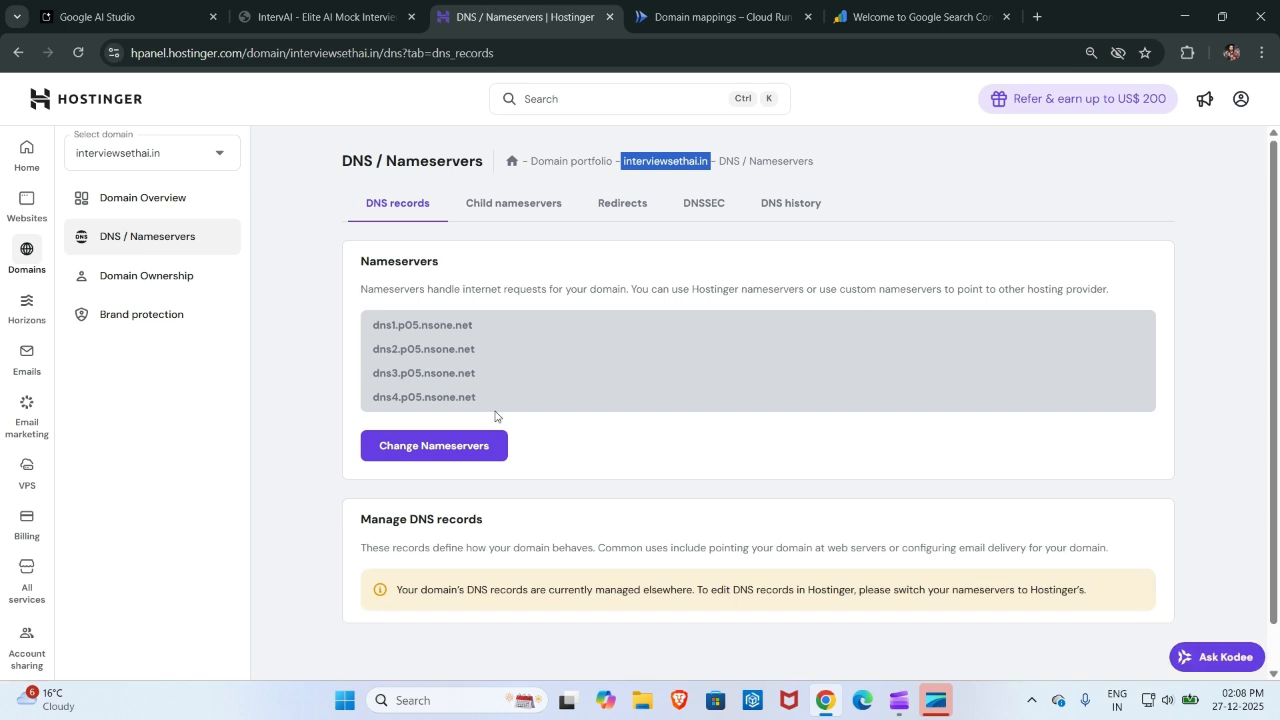
scroll(480, 452, "down", 1)
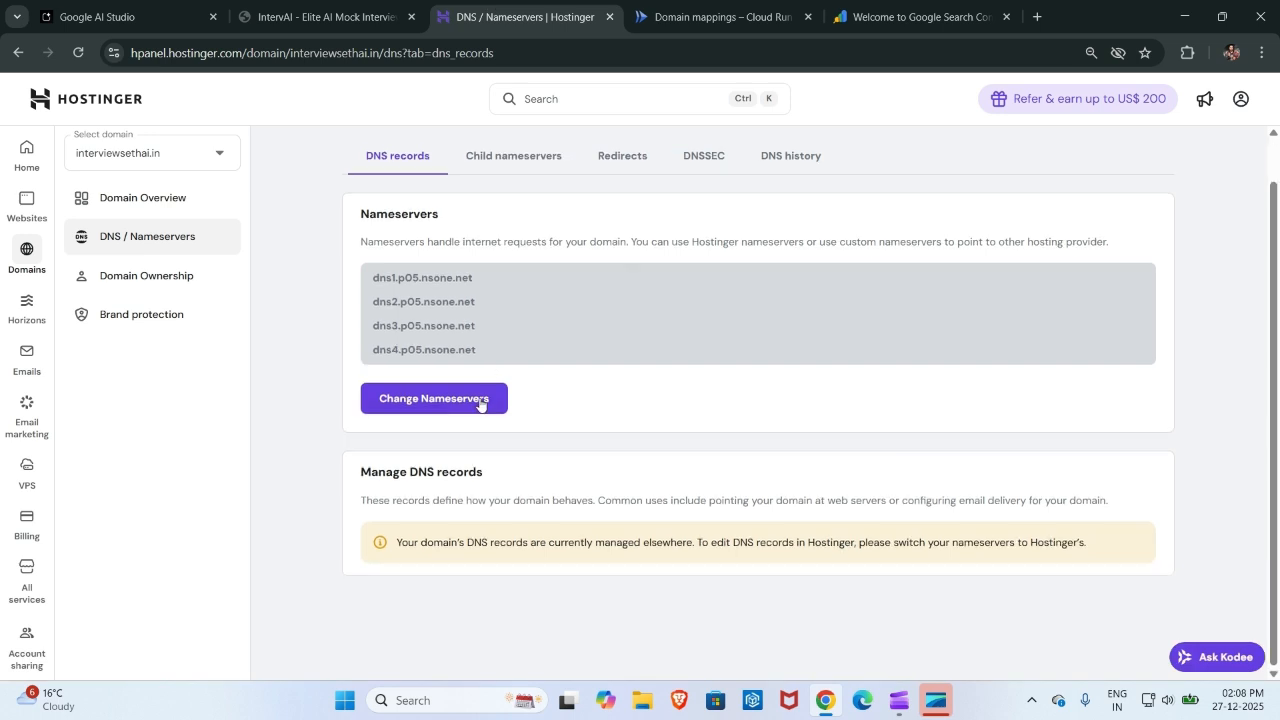
left_click(458, 399)
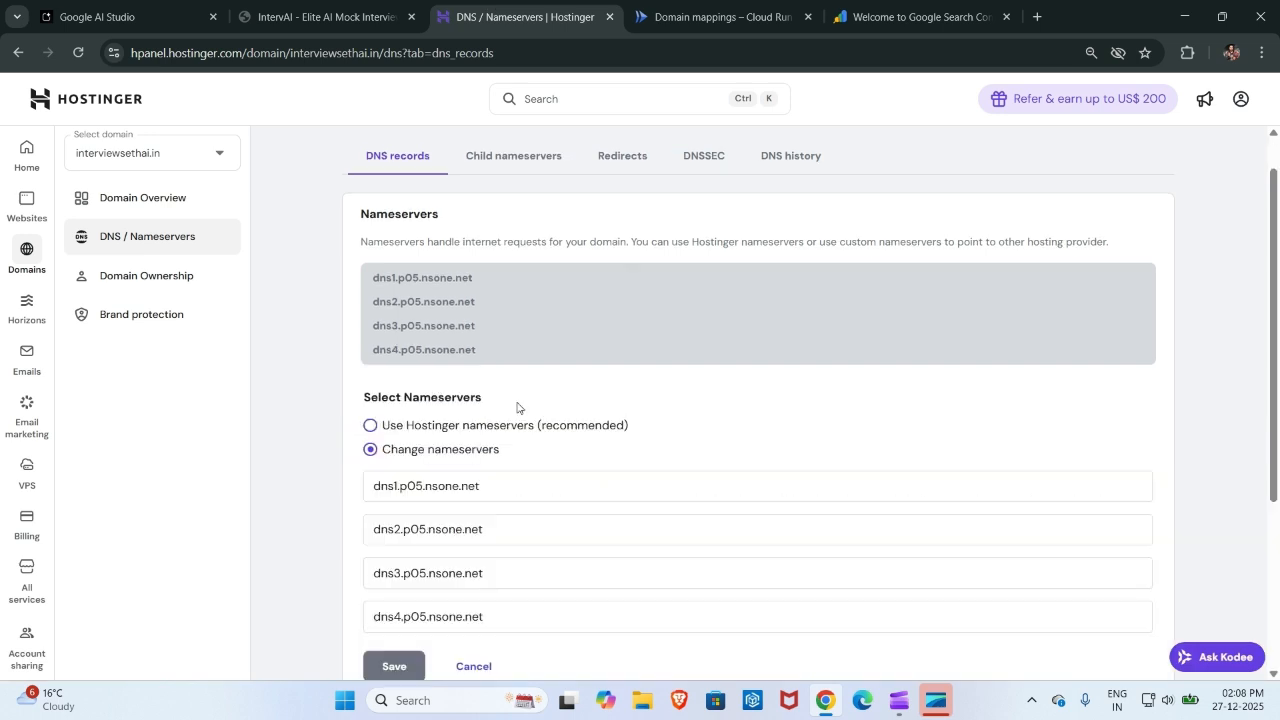
scroll(505, 422, "down", 1)
scroll(494, 438, "down", 2)
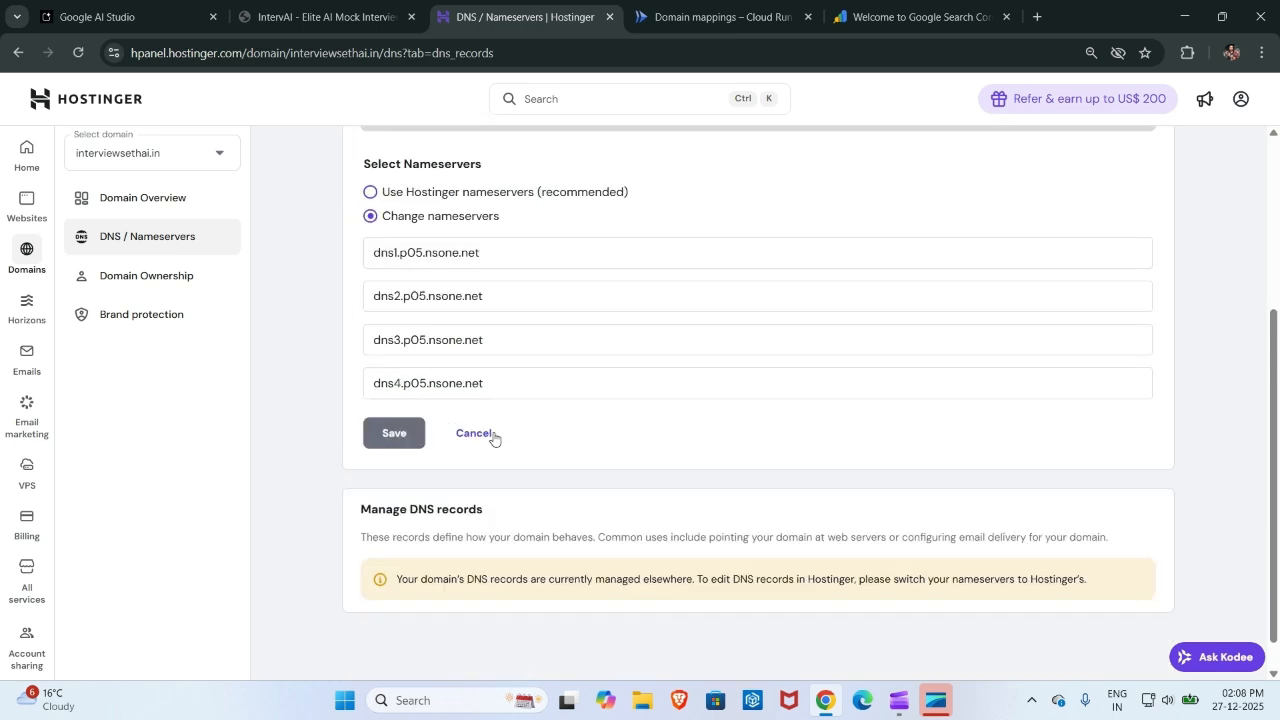
scroll(390, 337, "up", 1)
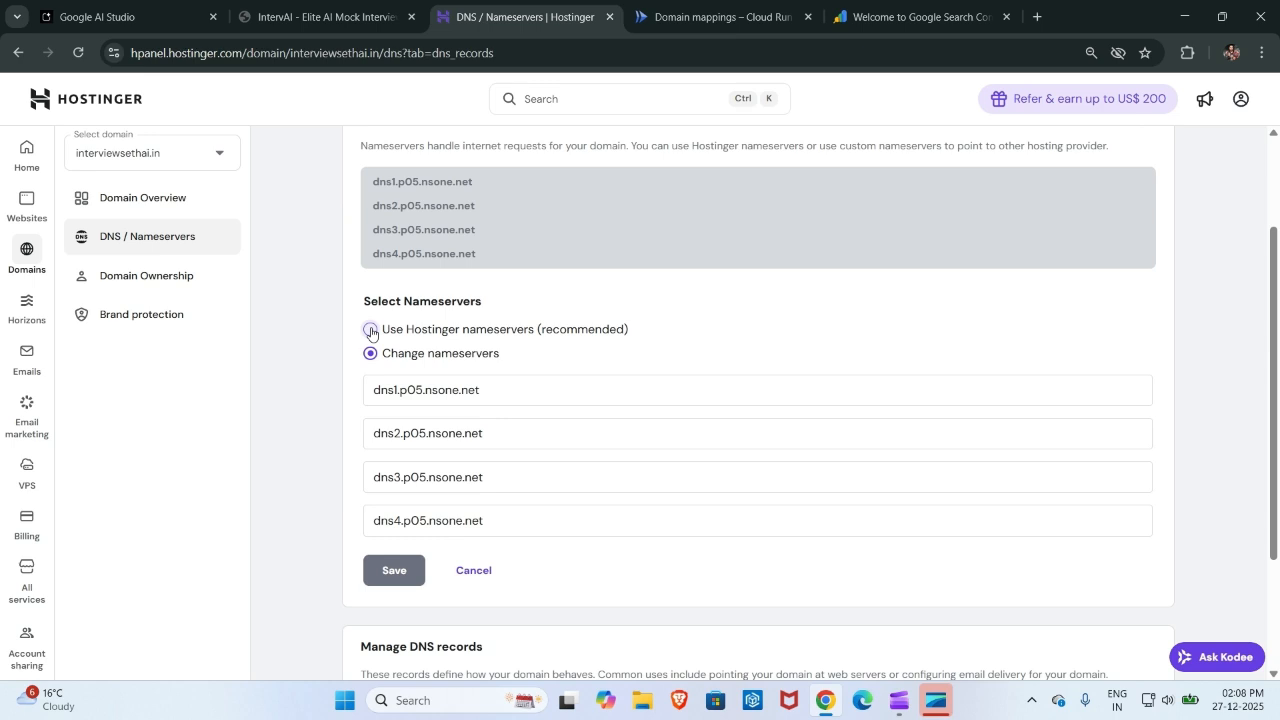
left_click(371, 331)
left_click(390, 394)
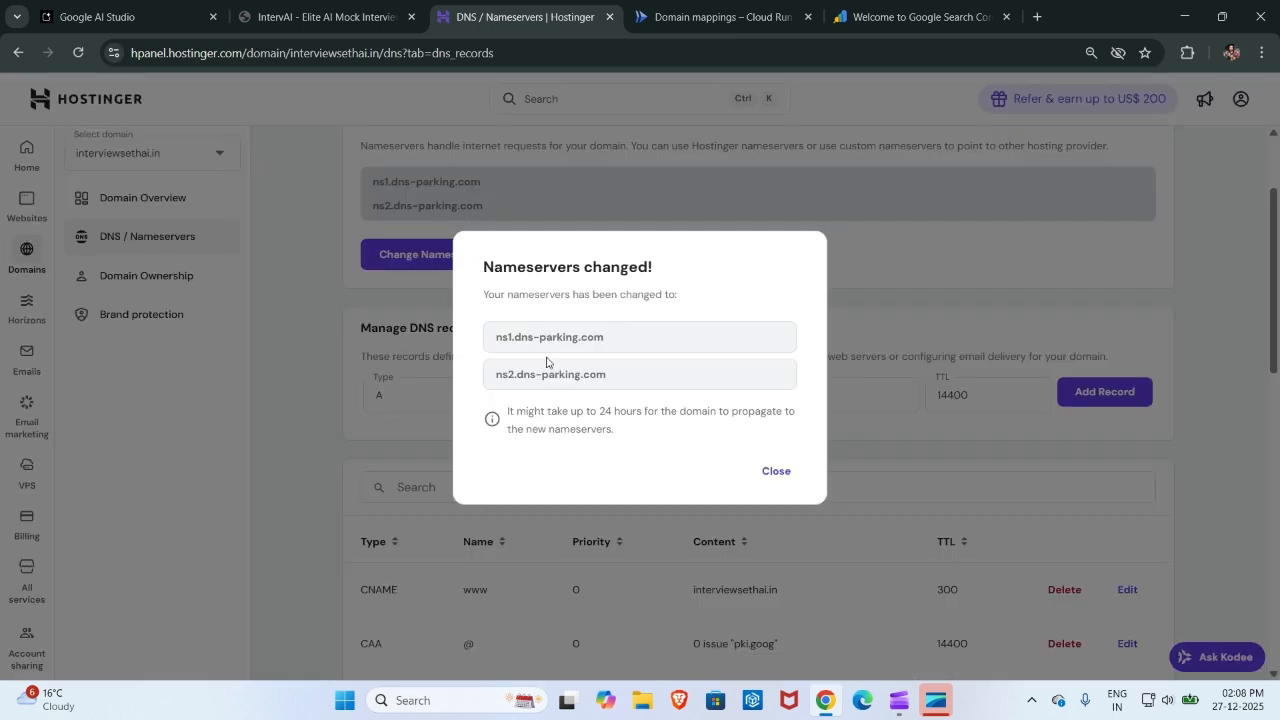
left_click(776, 472)
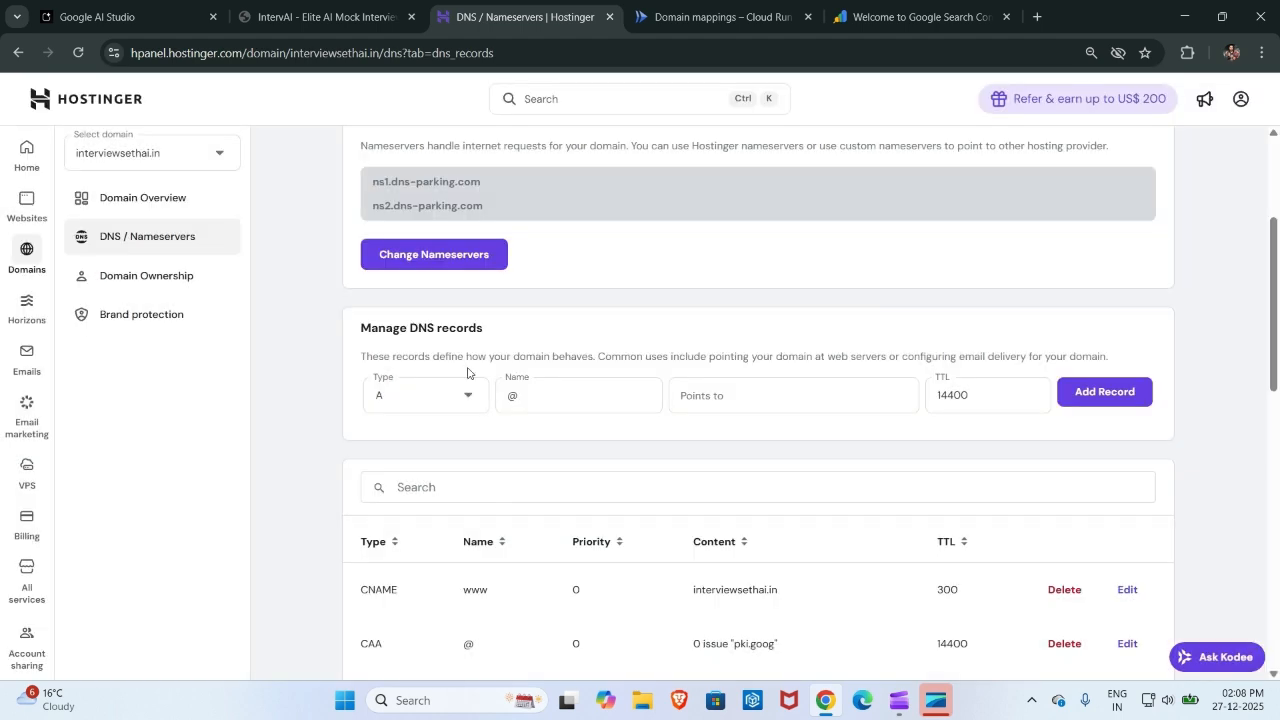
Add a TXT DNS record named @ with TTL 14400, using the site verification token copied again from Search Console as its value.
left_click(454, 398)
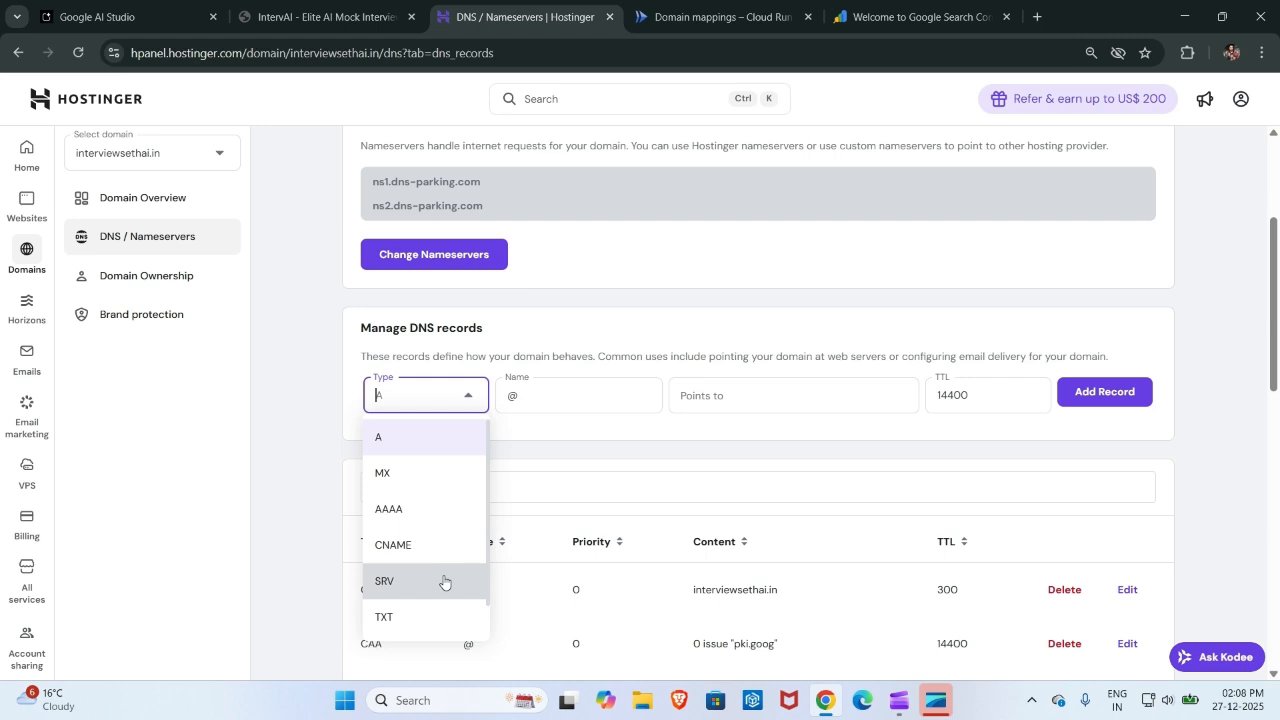
scroll(441, 525, "down", 1)
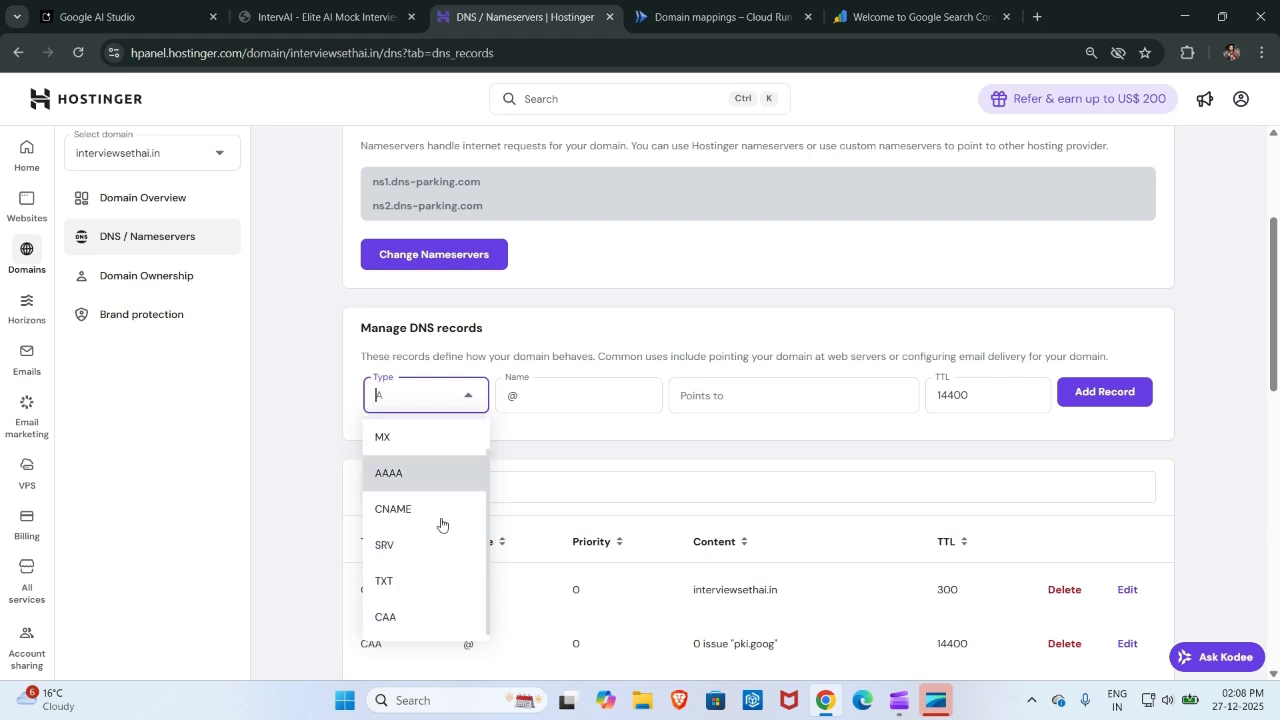
left_click(413, 582)
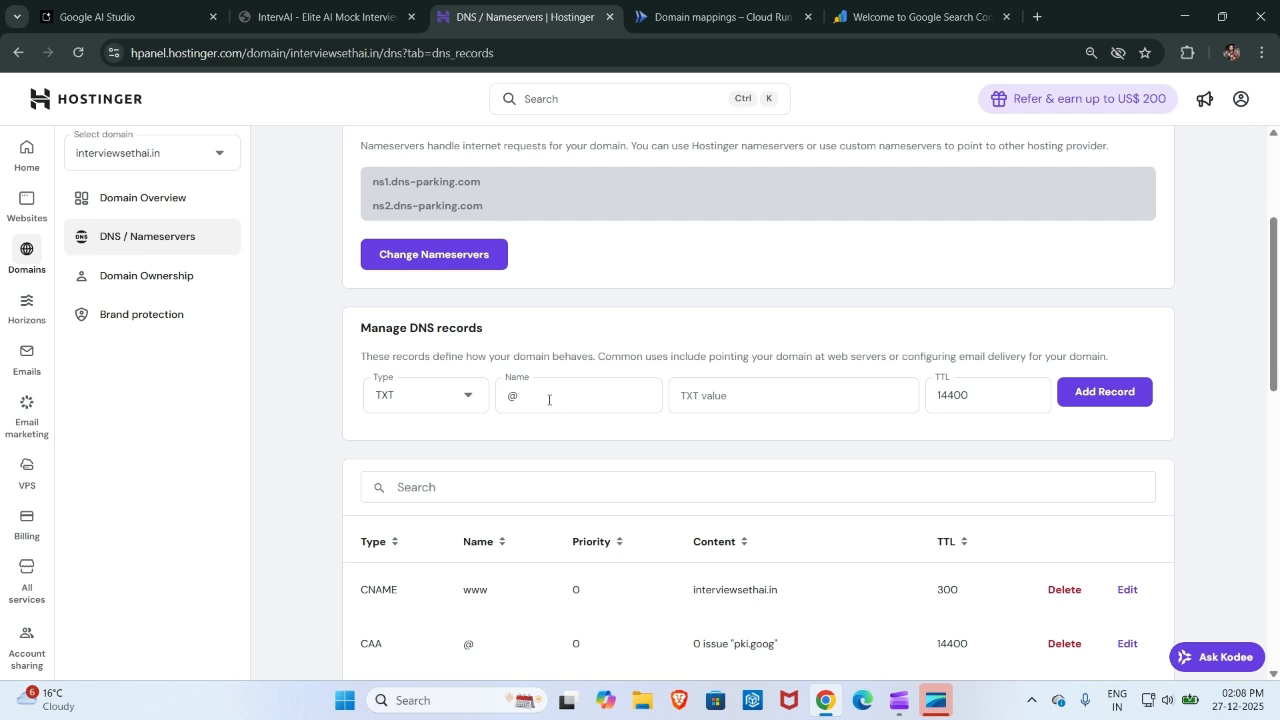
left_click(751, 408)
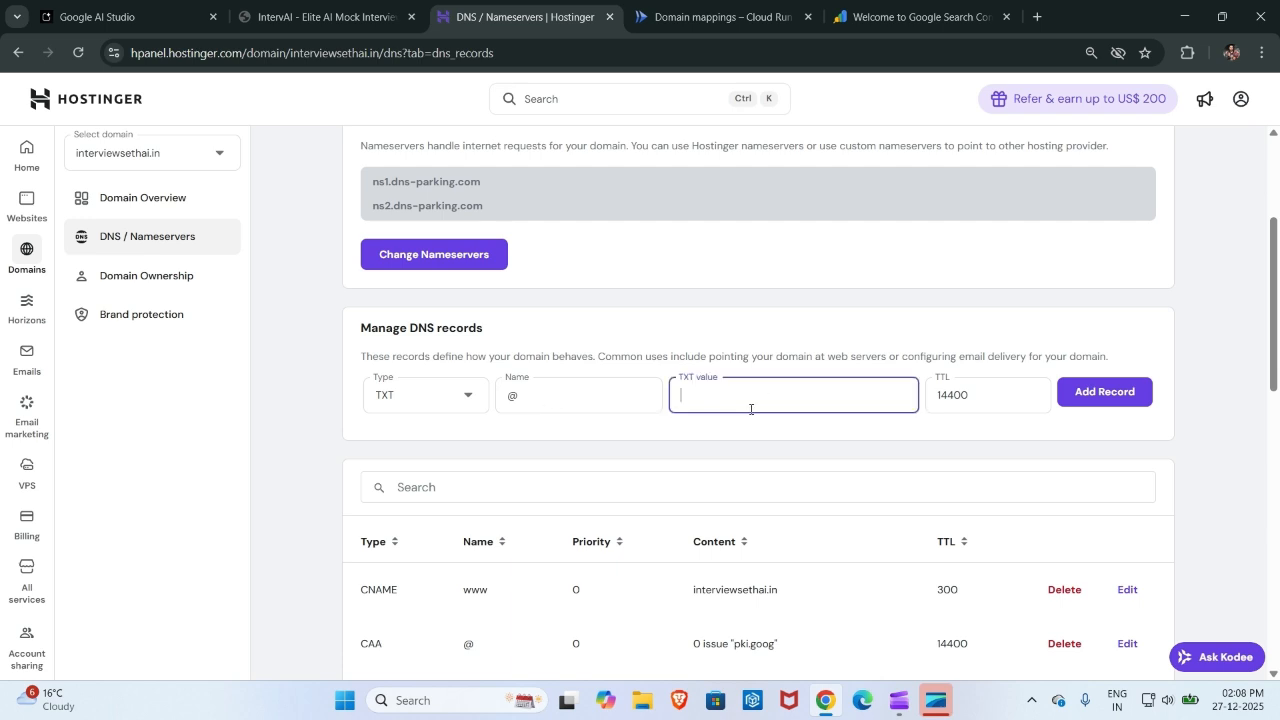
left_click(905, 16)
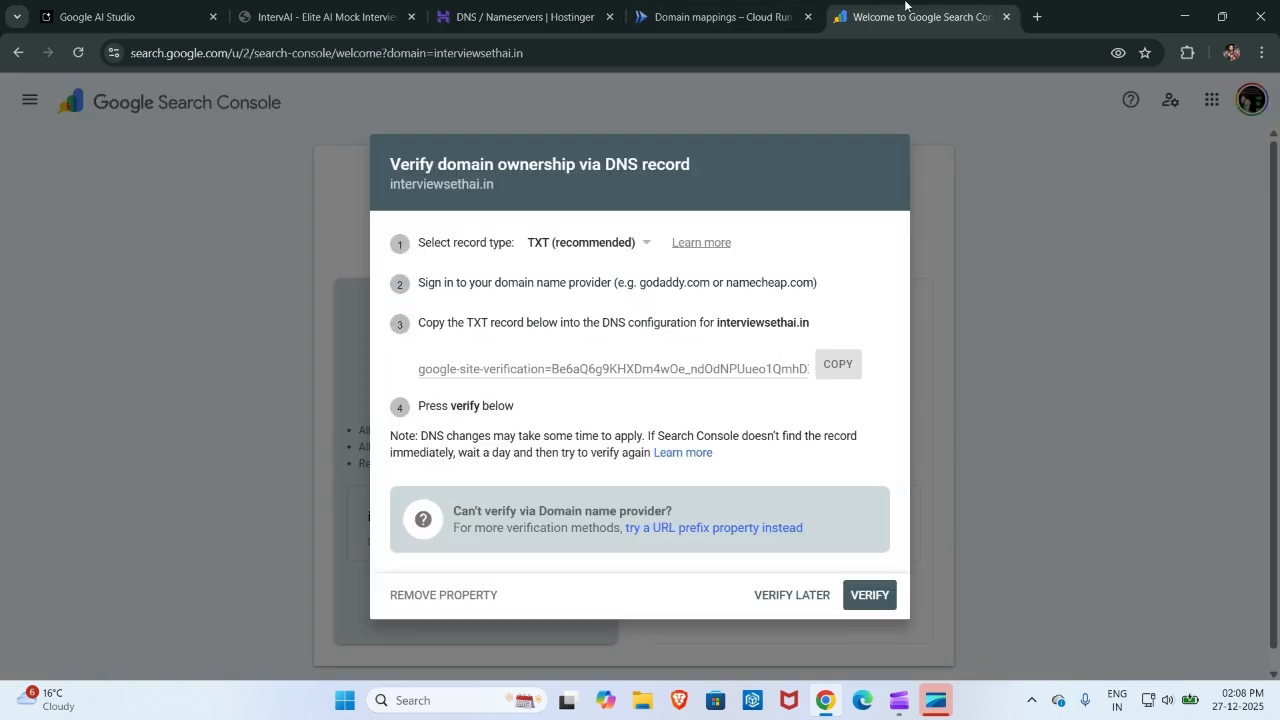
left_click(836, 365)
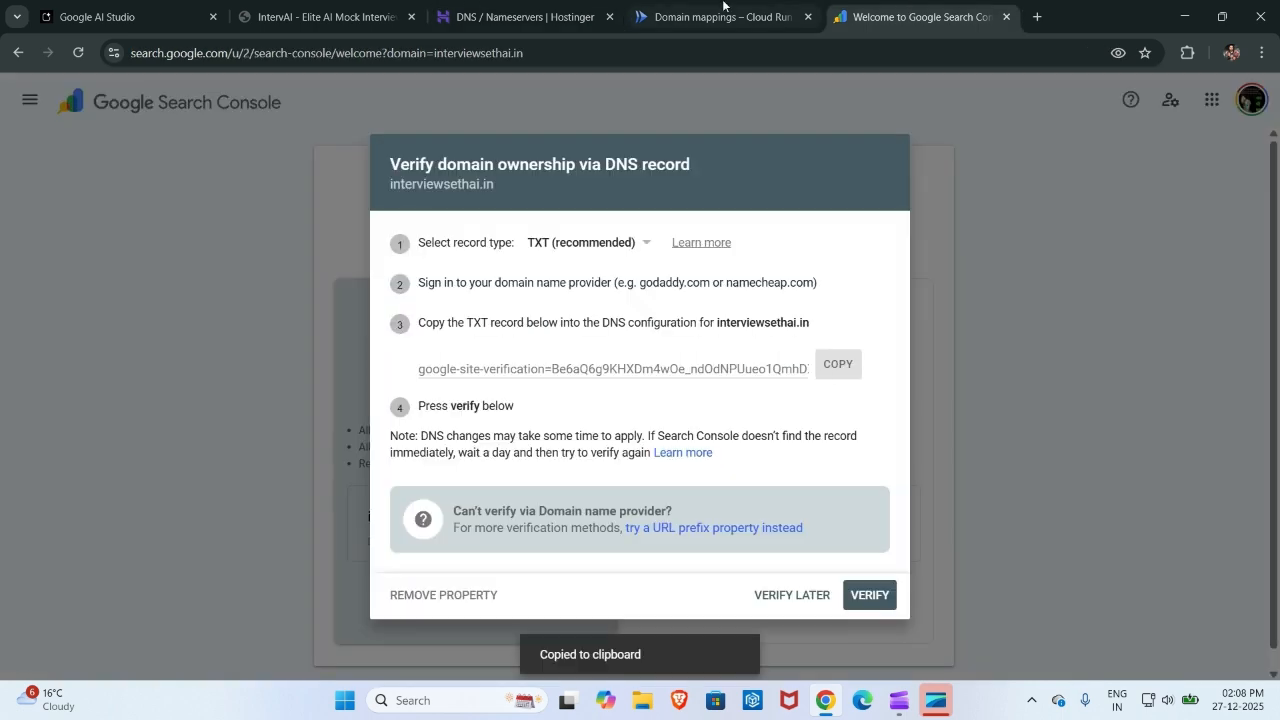
left_click(720, 16)
left_click(551, 8)
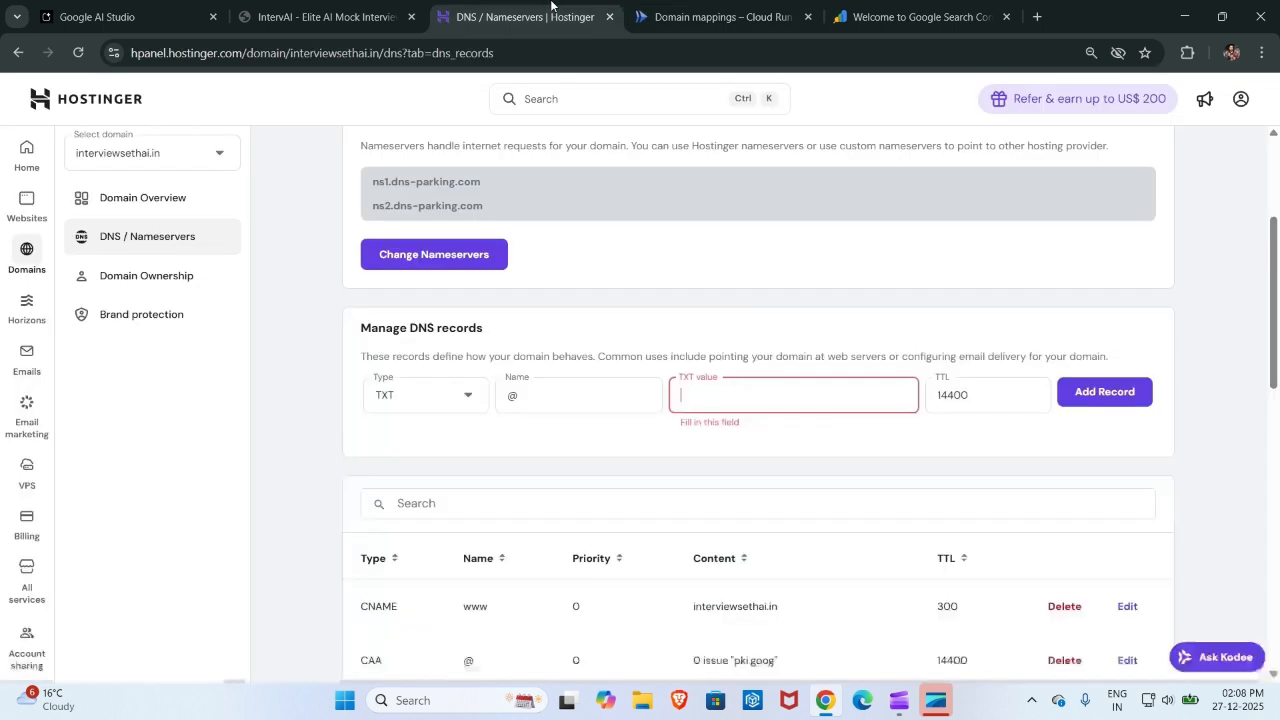
key("ctrl+v")
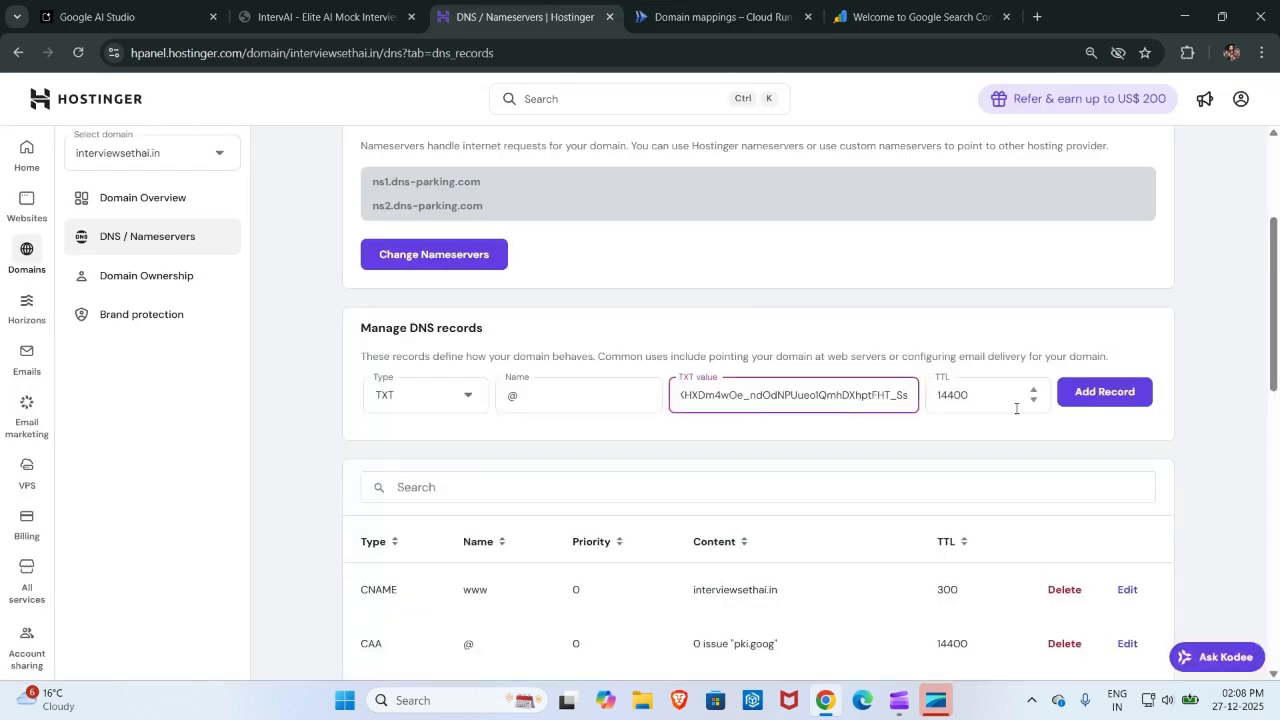
left_click(1099, 396)
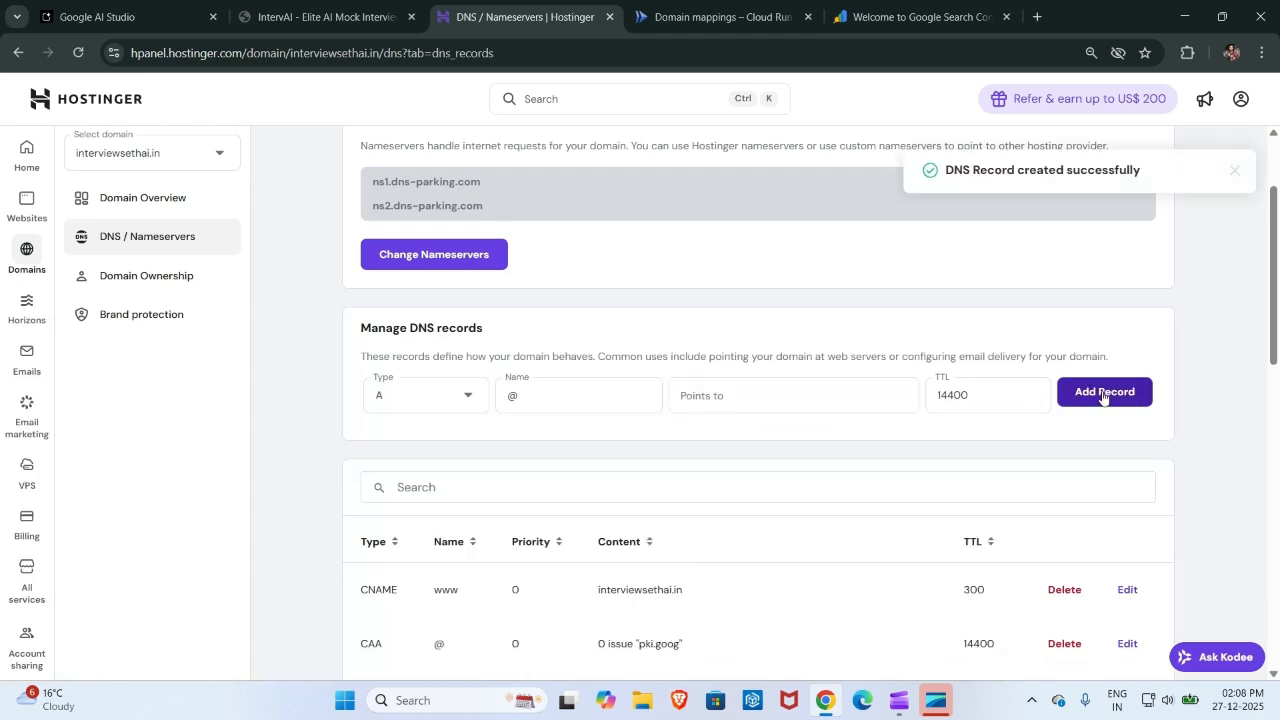
Switch to Search Console and try to verify ownership of interviewsethai.in with the TXT record.
left_click(897, 12)
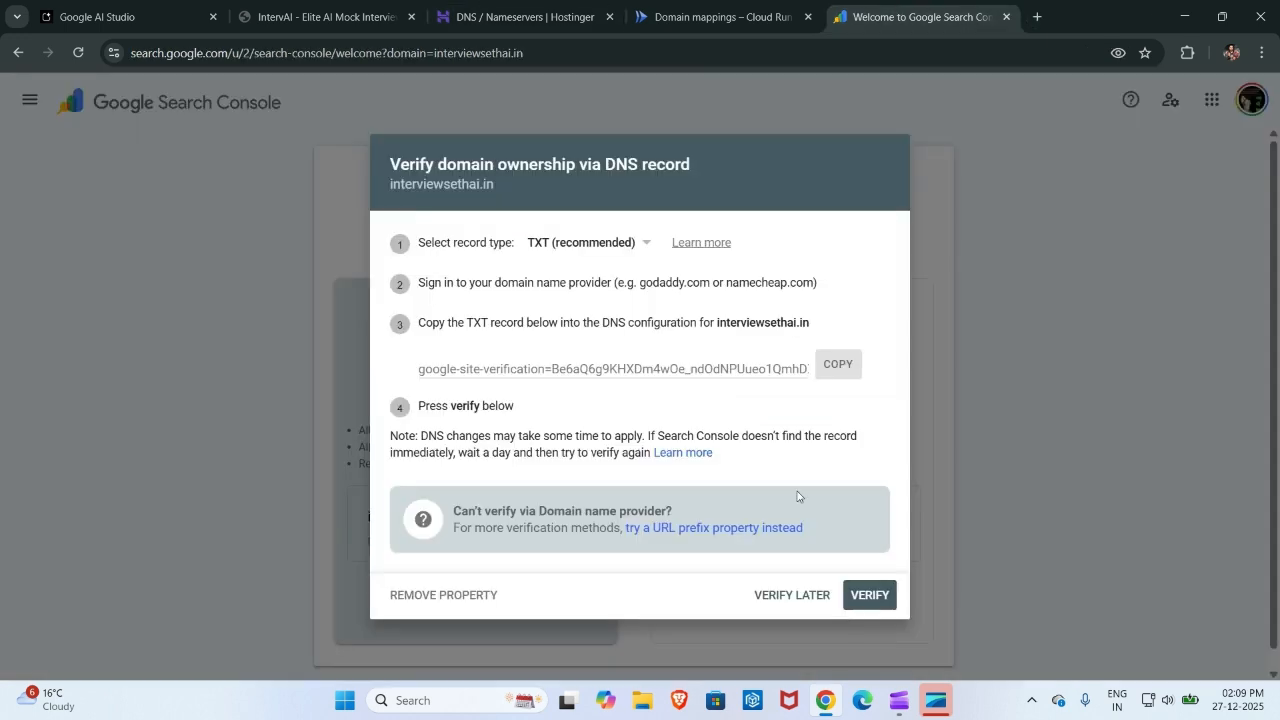
left_click(870, 594)
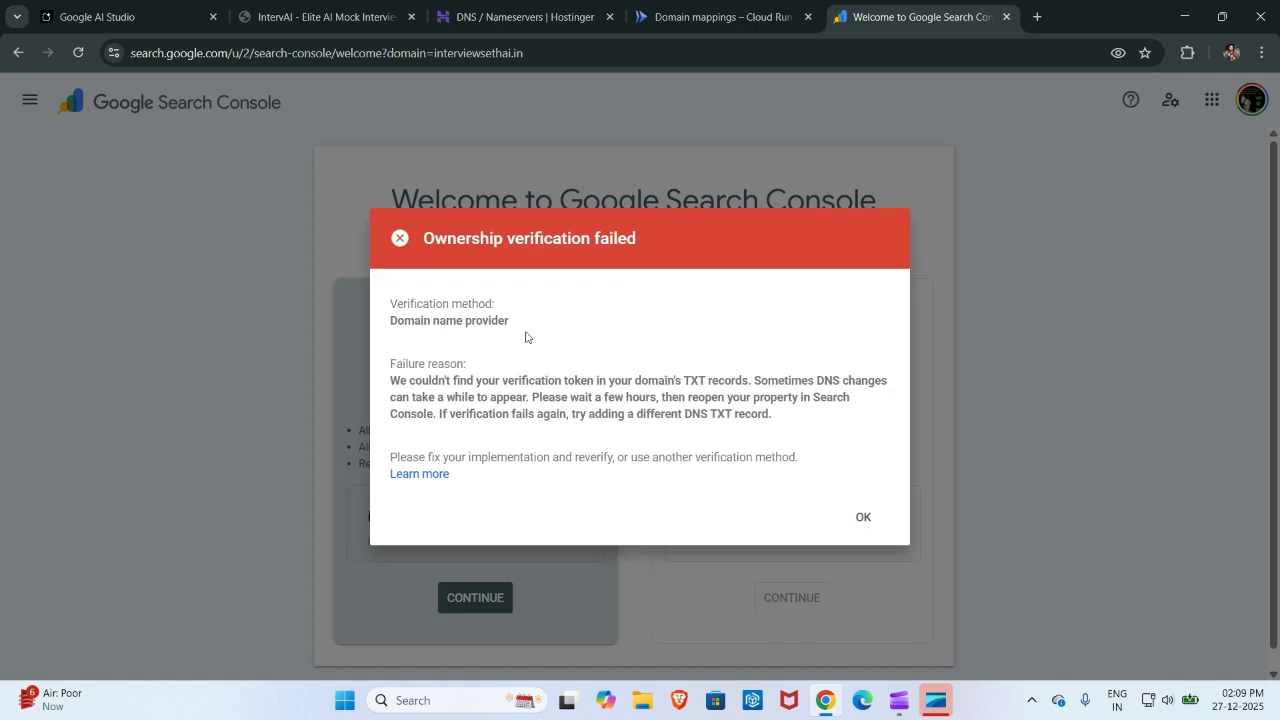
left_click(859, 518)
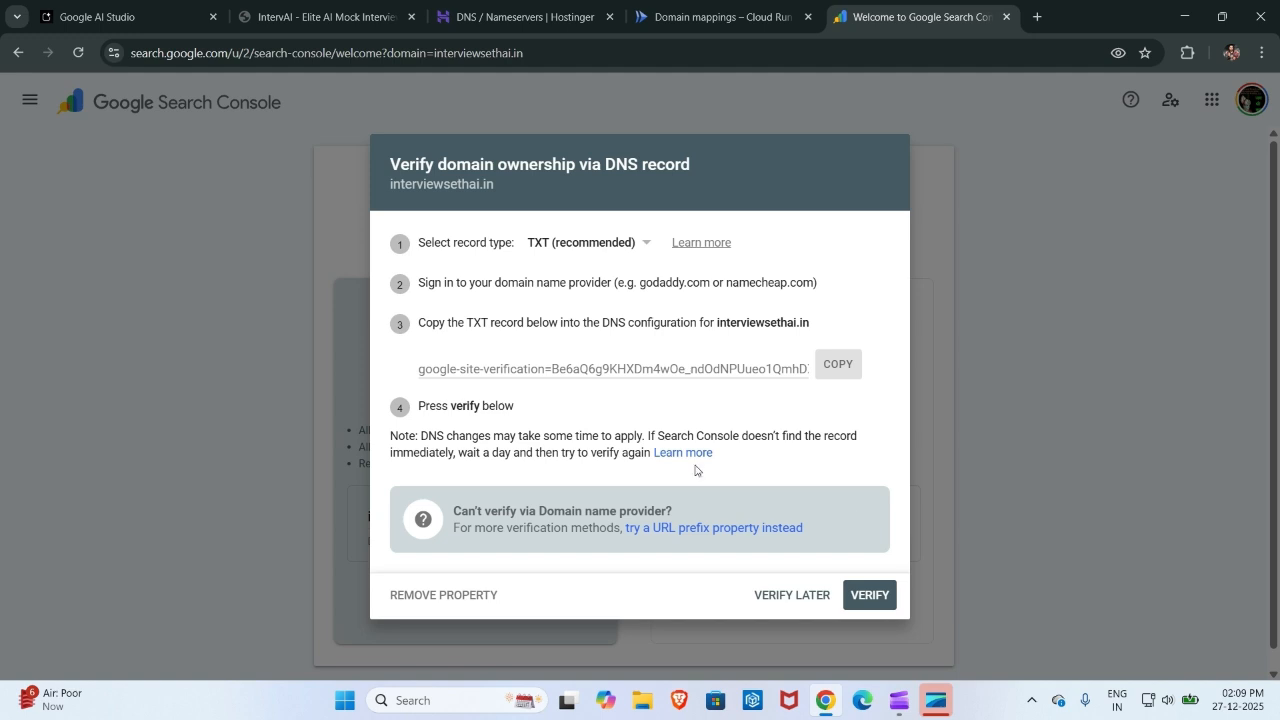
Change the verification record type to CNAME and copy the CNAME label/host.
left_click(621, 244)
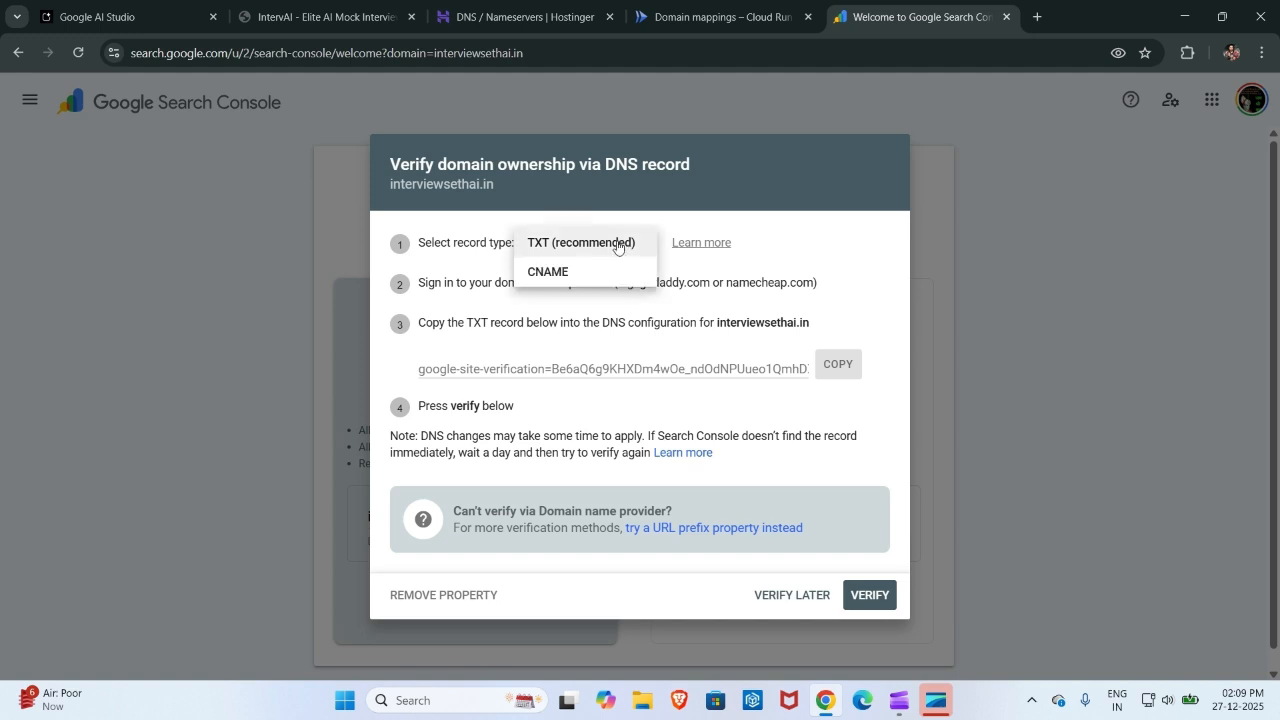
left_click(563, 279)
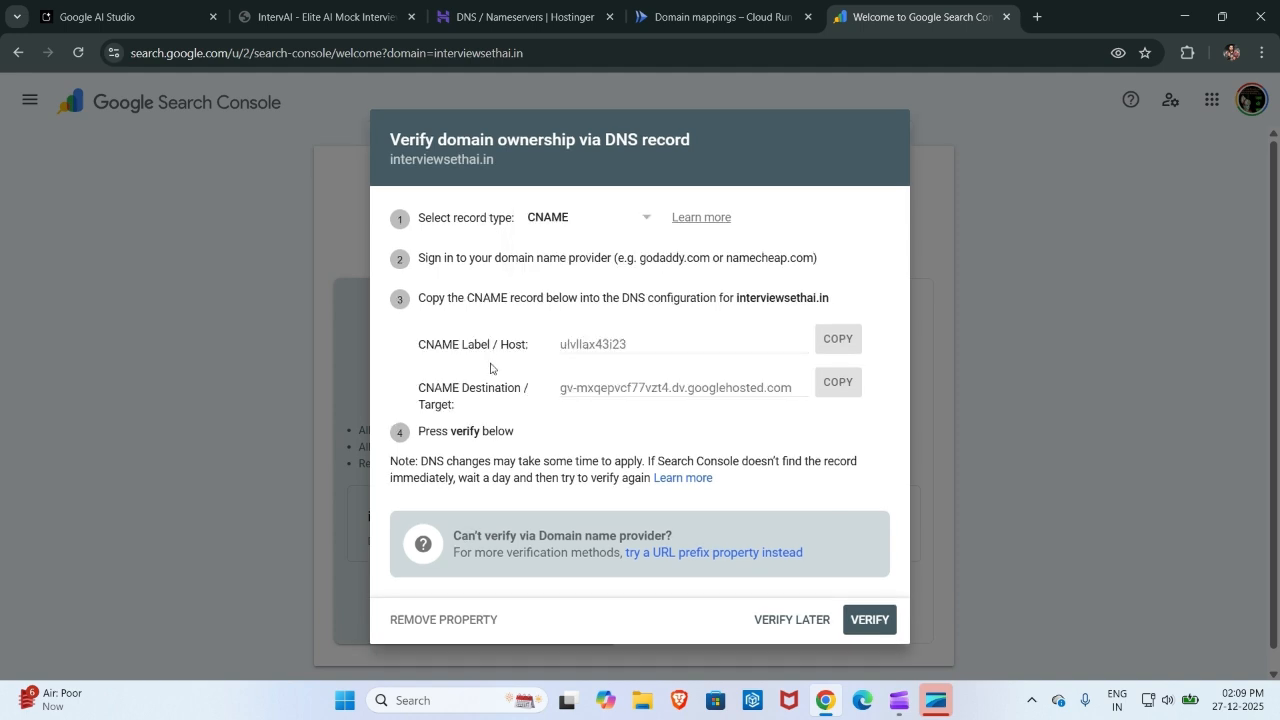
left_click(831, 341)
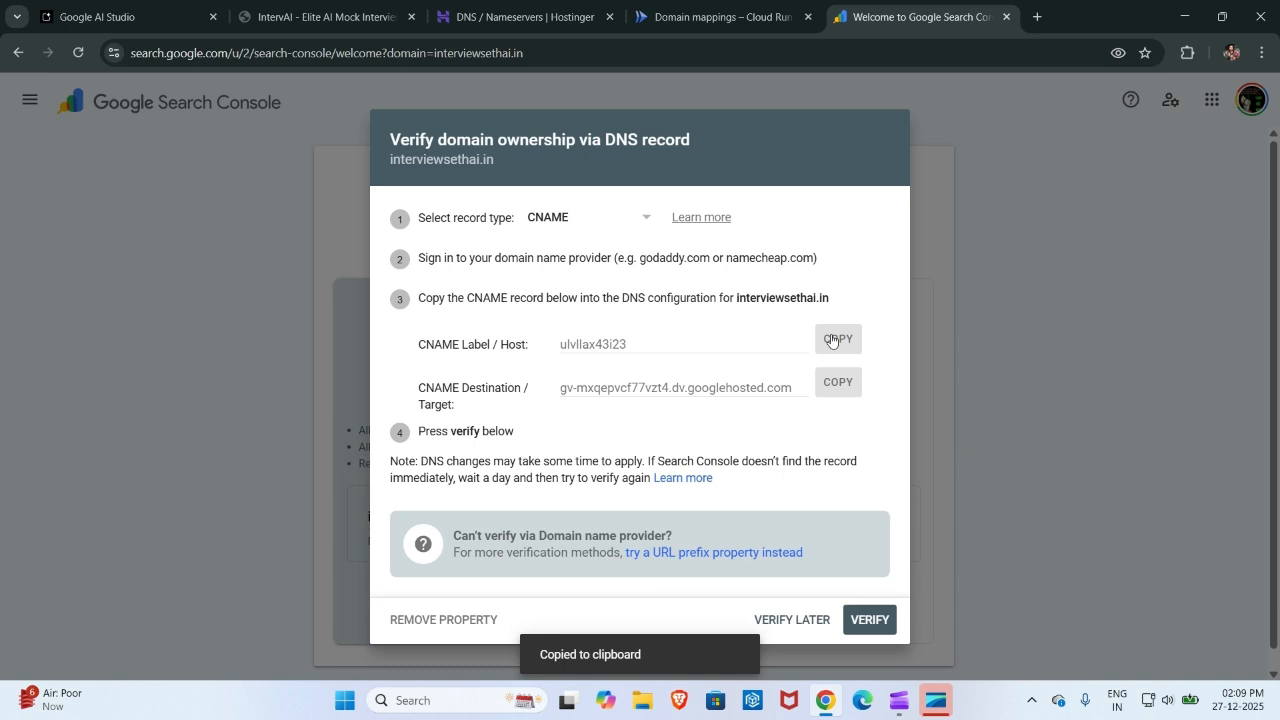
Switch to Hostinger and choose CNAME as the type of the new DNS record for interviewsethai.in.
left_click(507, 5)
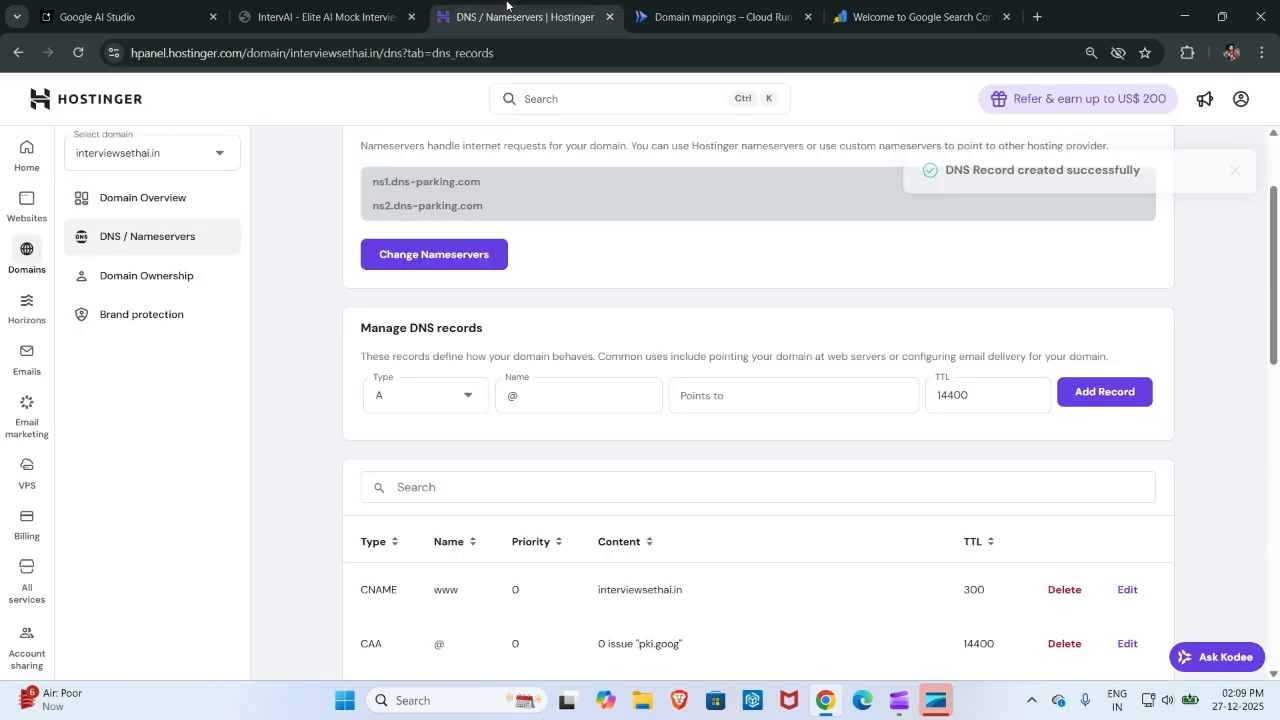
left_click(479, 399)
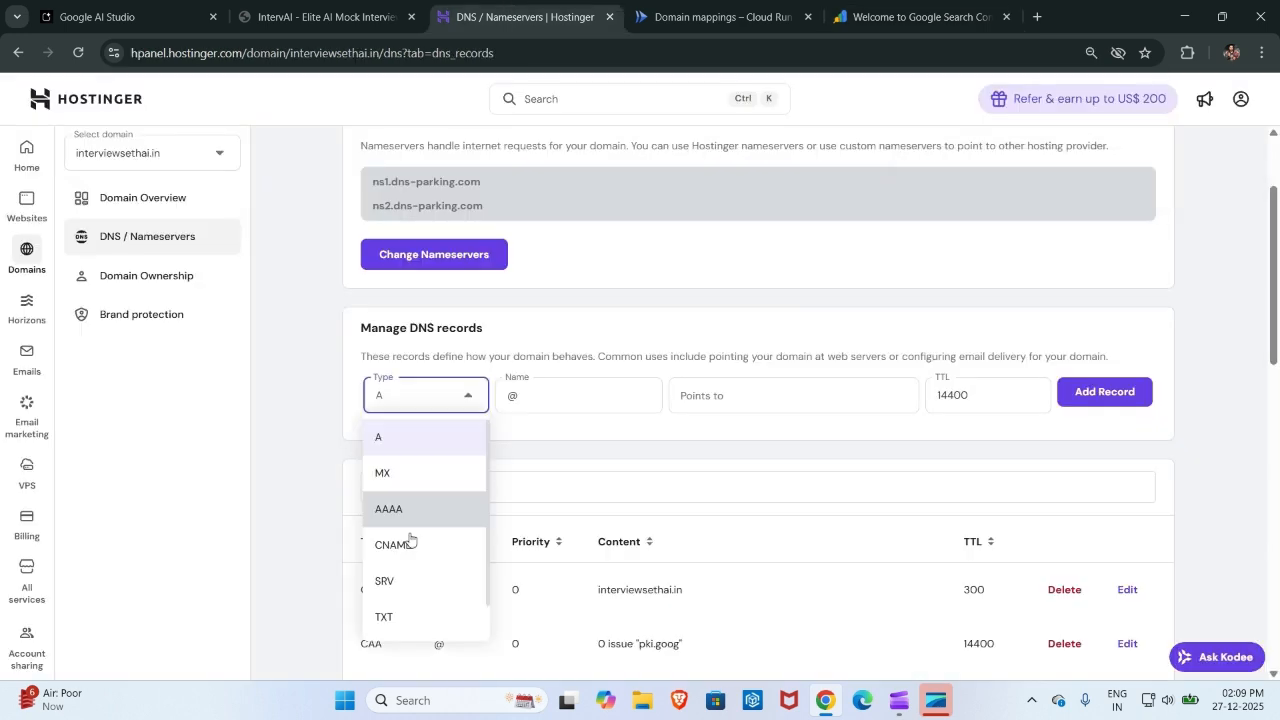
left_click(420, 546)
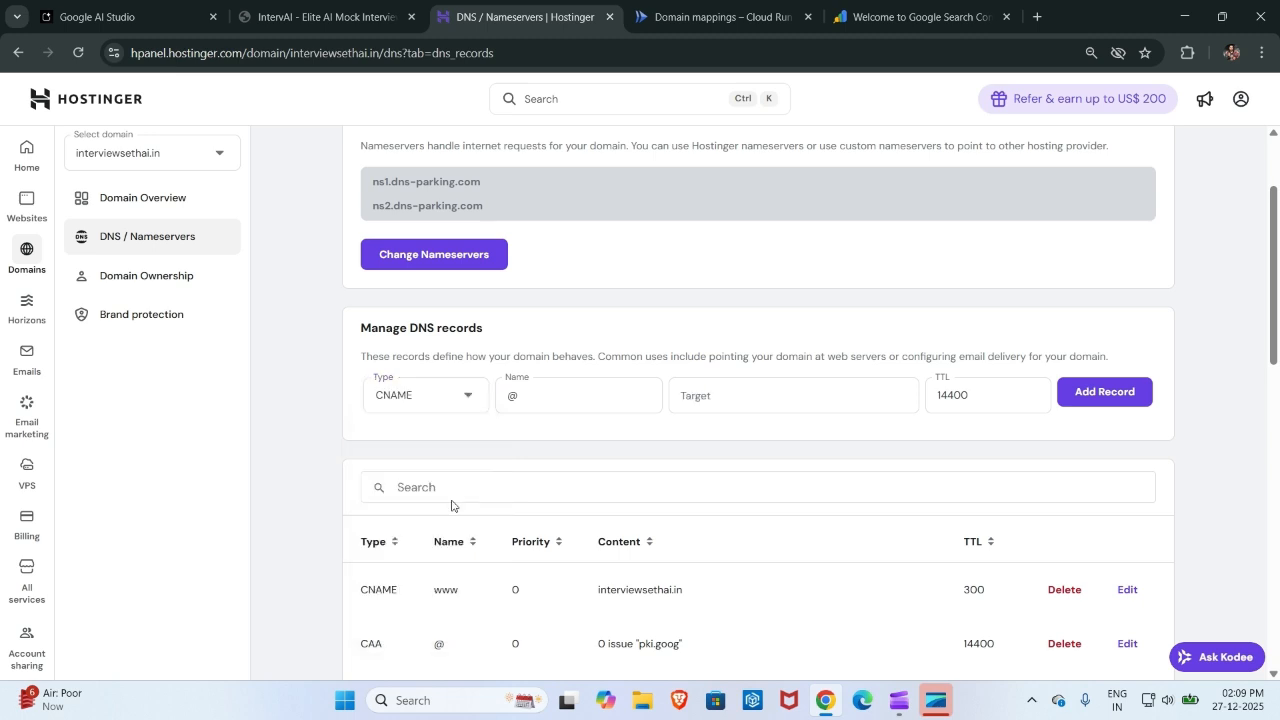
left_click(713, 396)
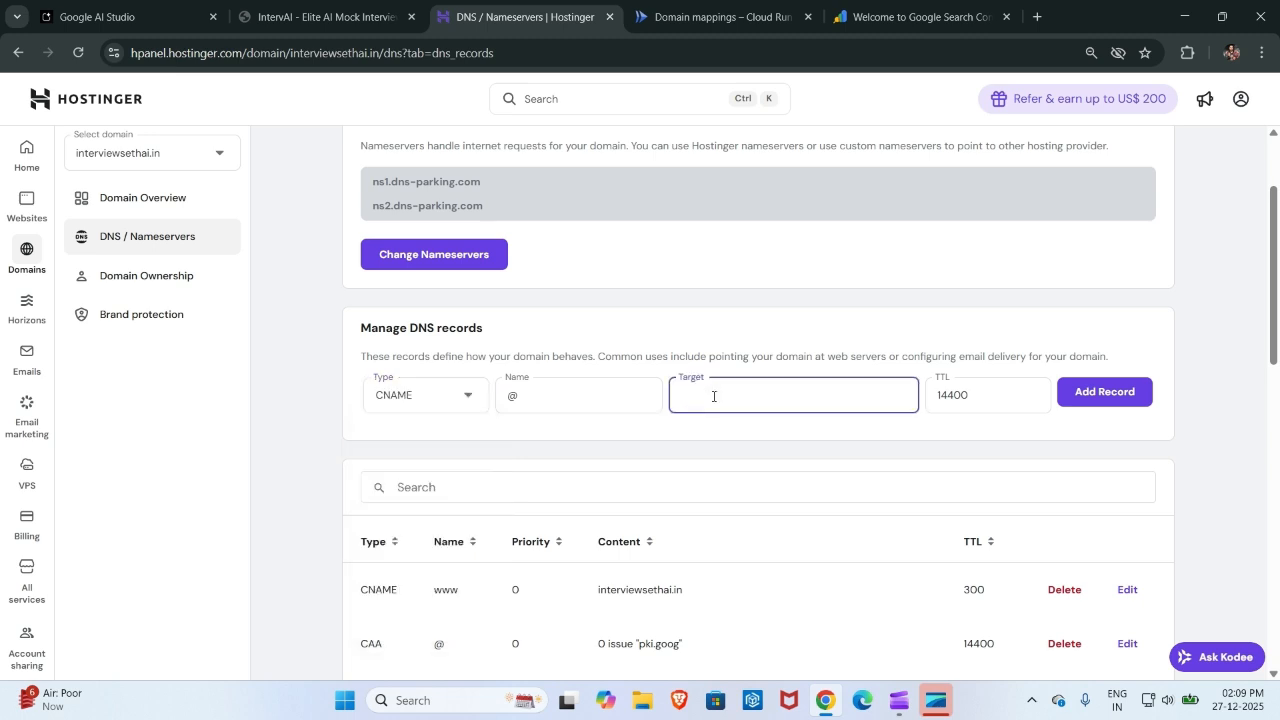
key("ctrl+v")
left_click(725, 8)
left_click(871, 5)
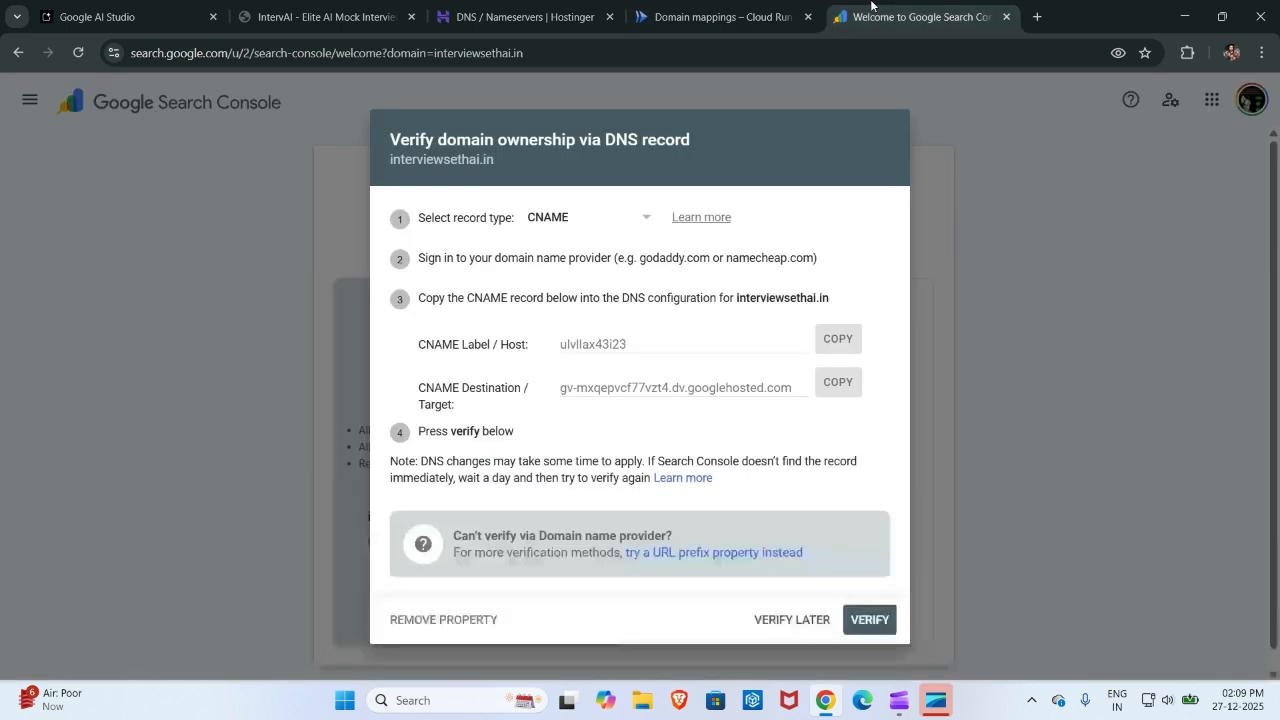
left_click(838, 340)
left_click(491, 16)
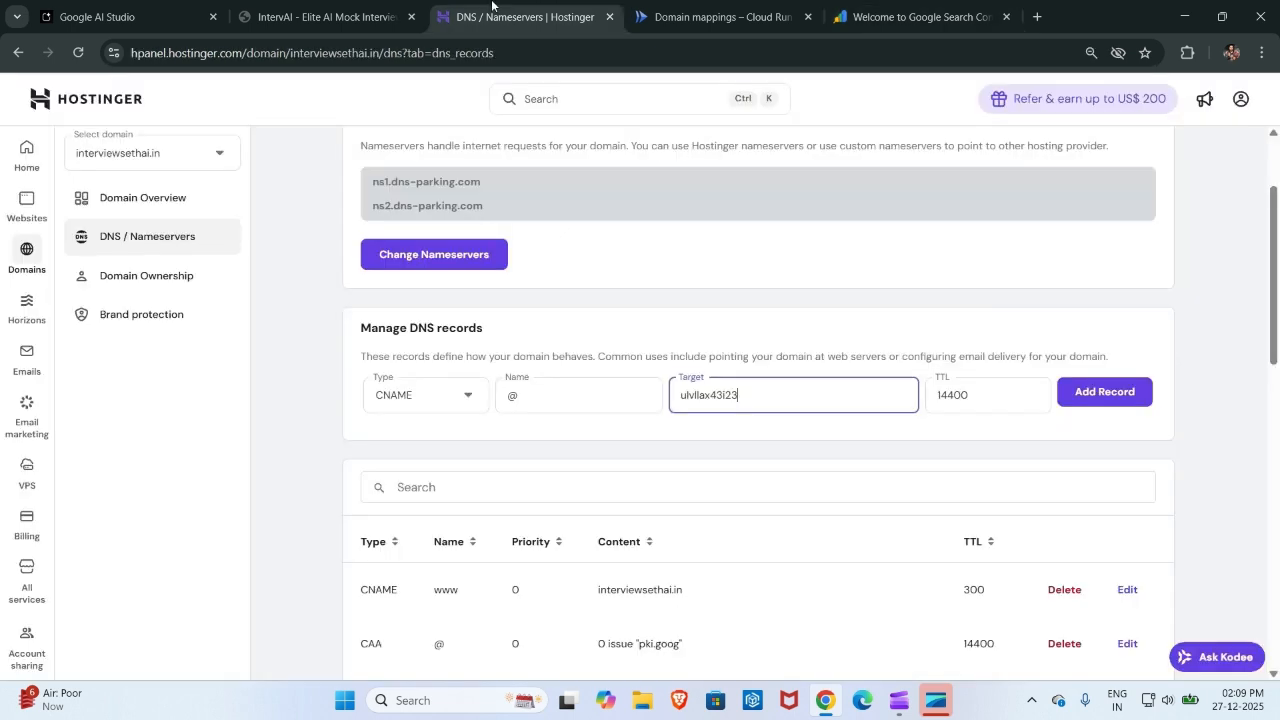
Replace the new CNAME record's name with the copied verification label and clear its target.
left_click(557, 403)
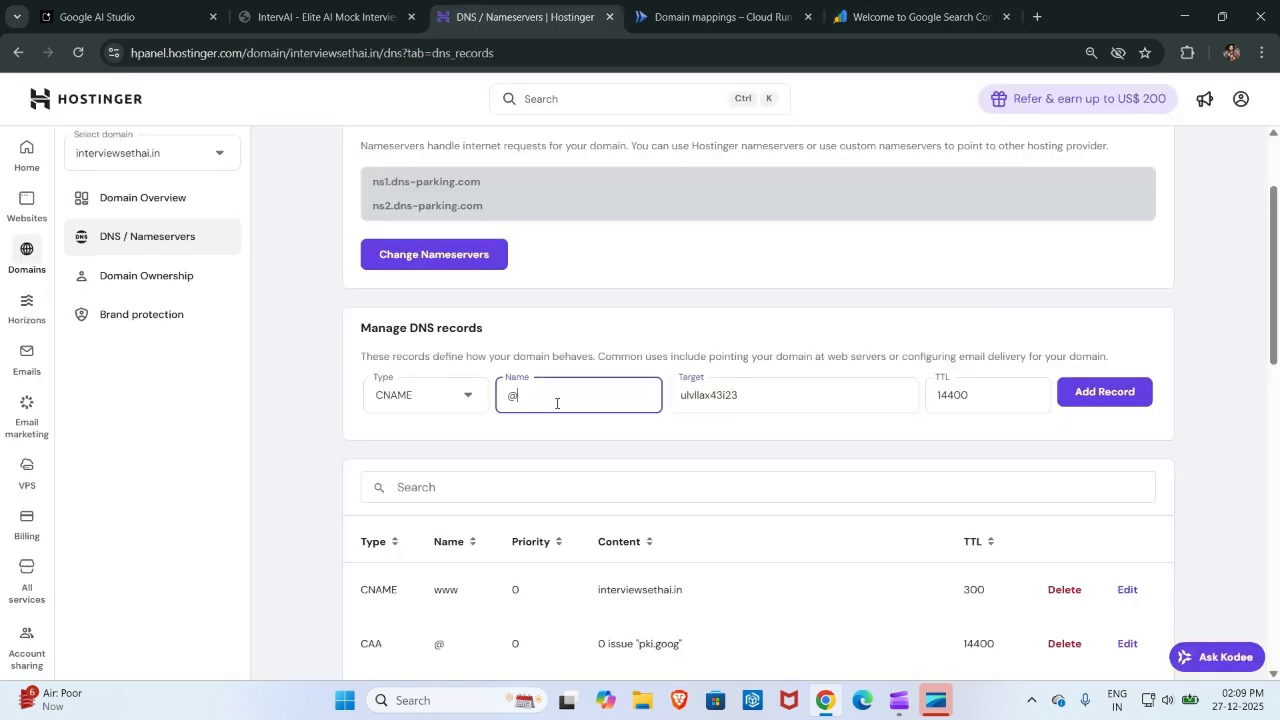
key("BackSpace")
key("ctrl+v")
key("Tab")
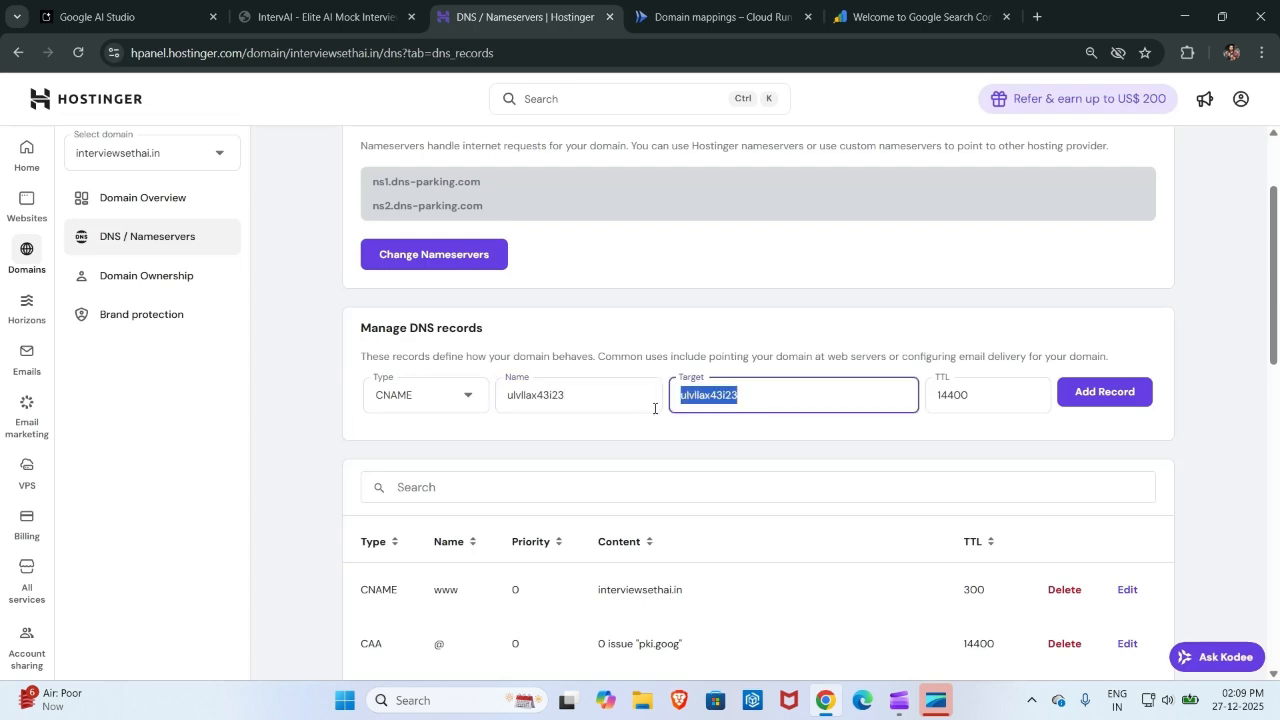
key("BackSpace")
Copy the CNAME destination from Search Console, enter it as the record's target in Hostinger, and add the record with TTL 14400.
left_click(875, 8)
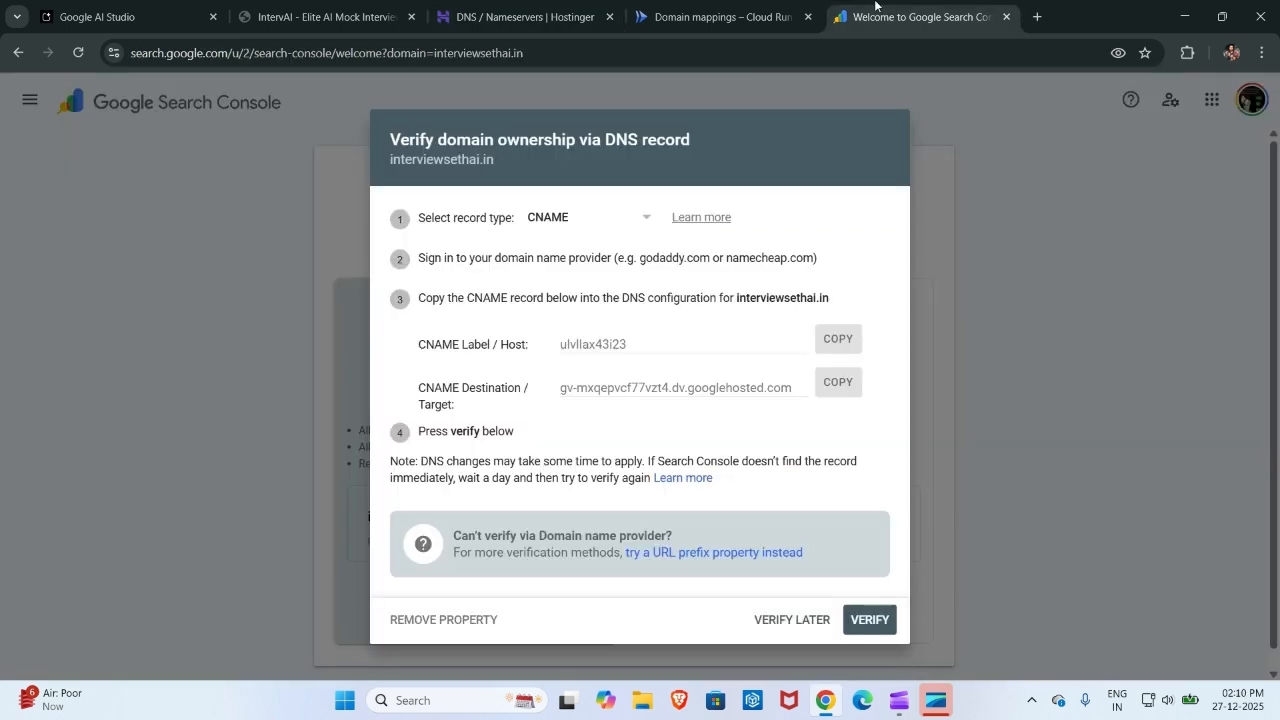
left_click(839, 386)
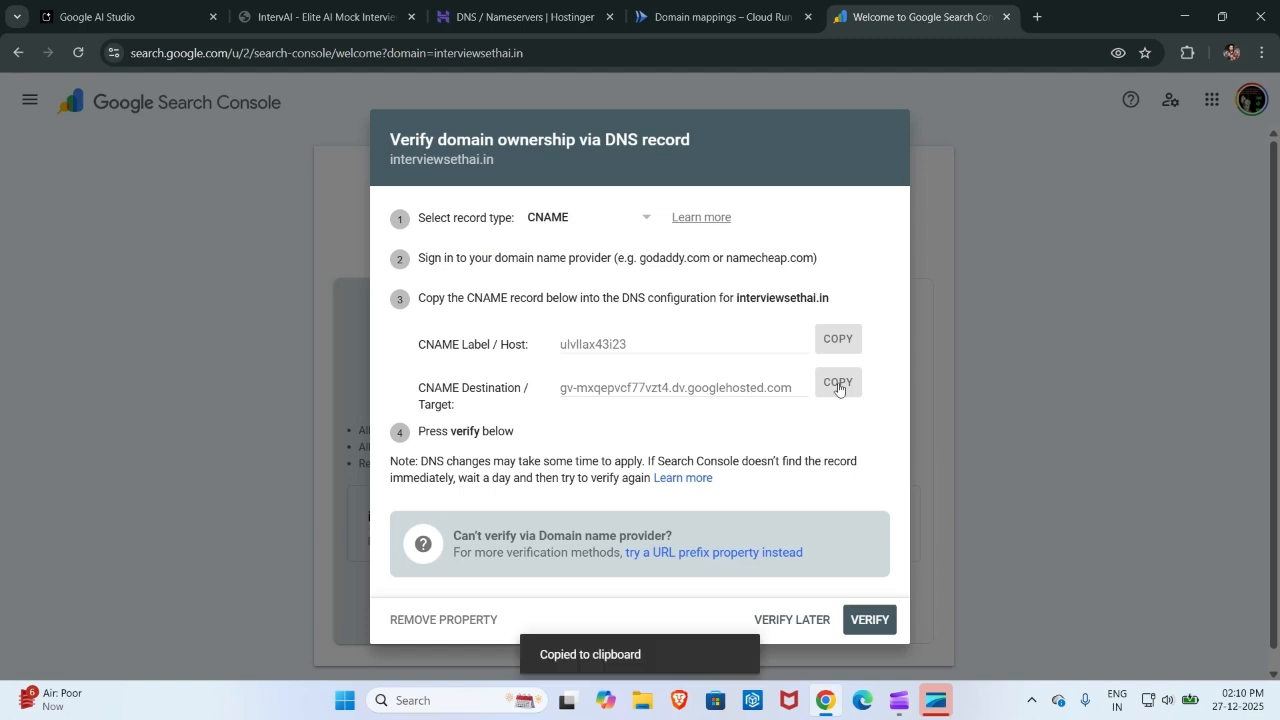
left_click(547, 10)
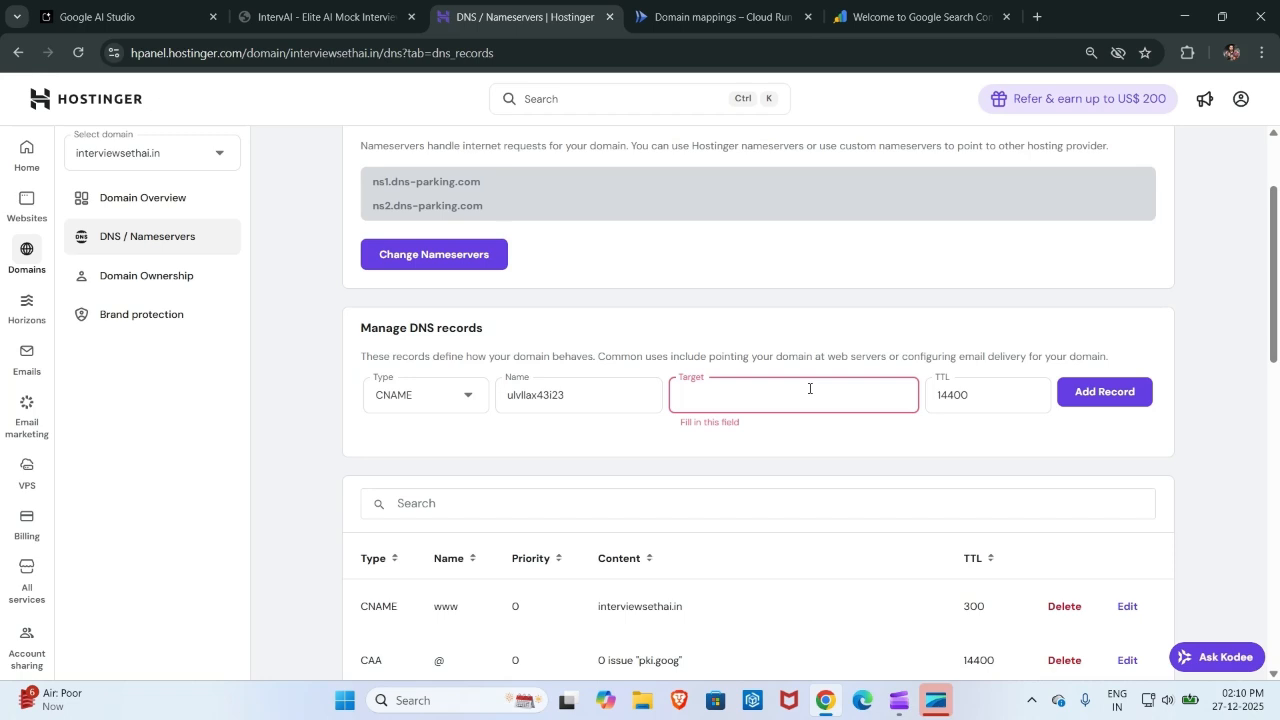
key("ctrl+v")
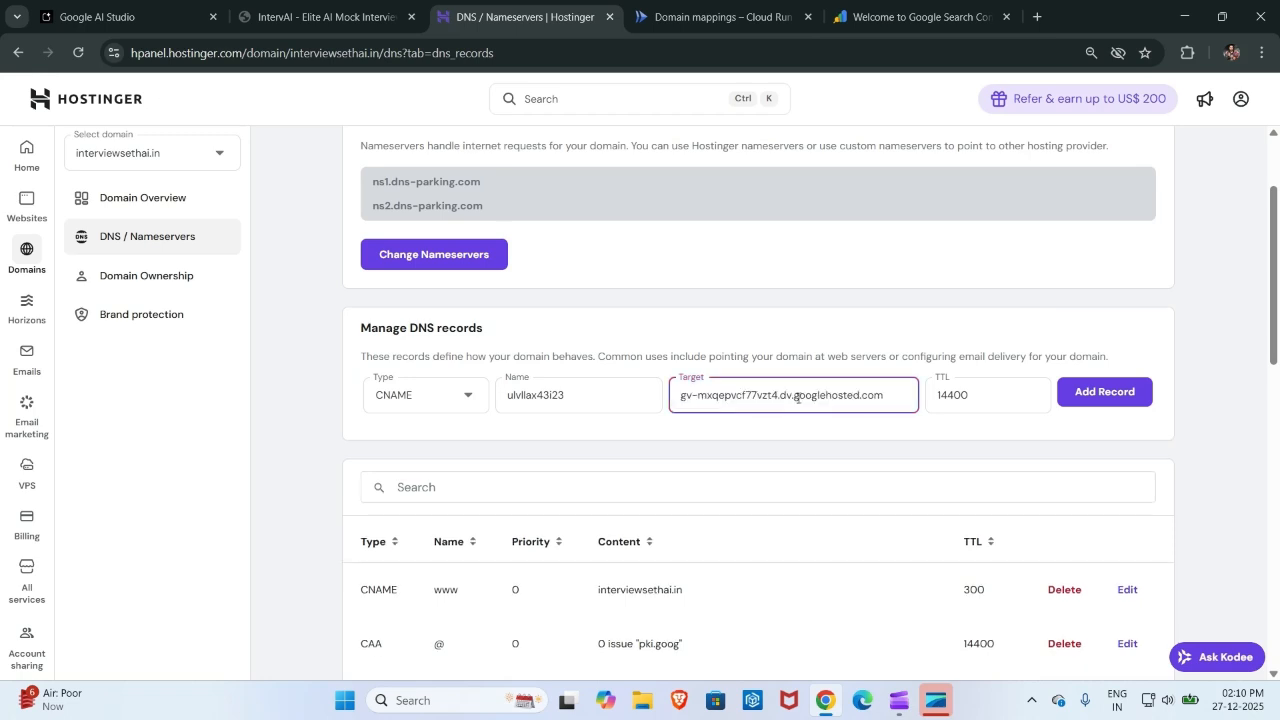
left_click(1120, 400)
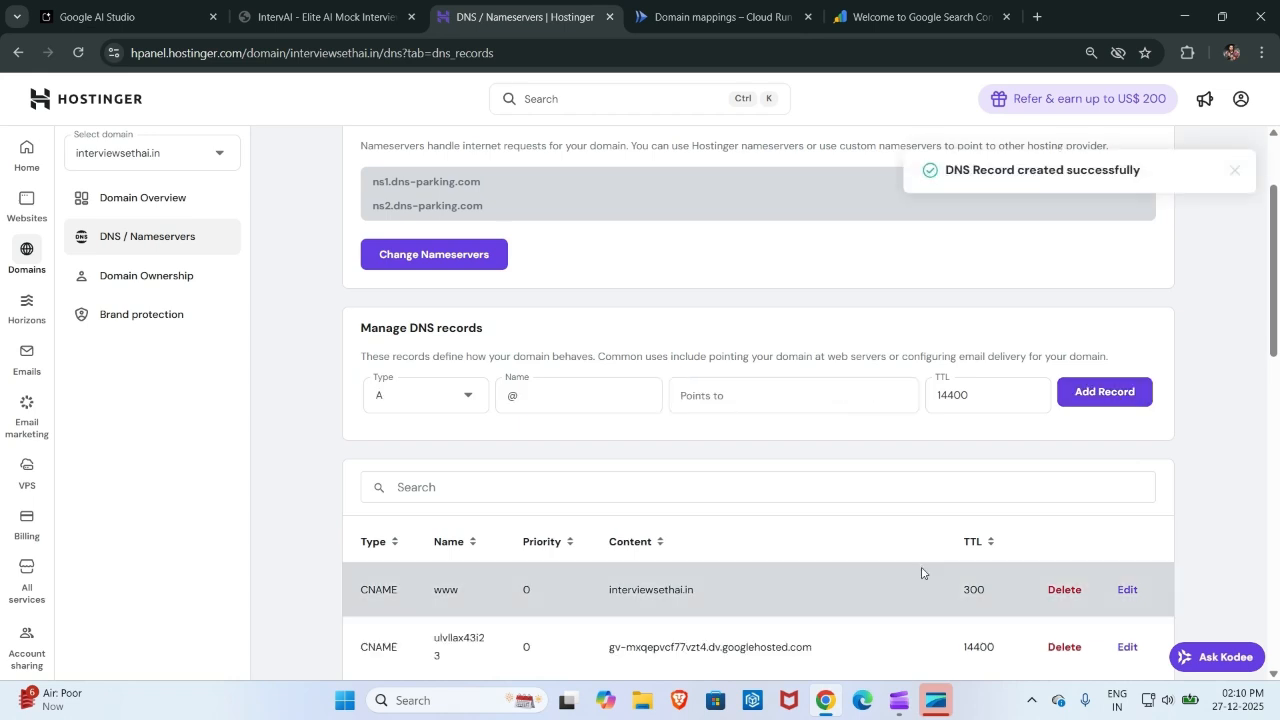
scroll(922, 573, "down", 8)
scroll(860, 510, "down", 2)
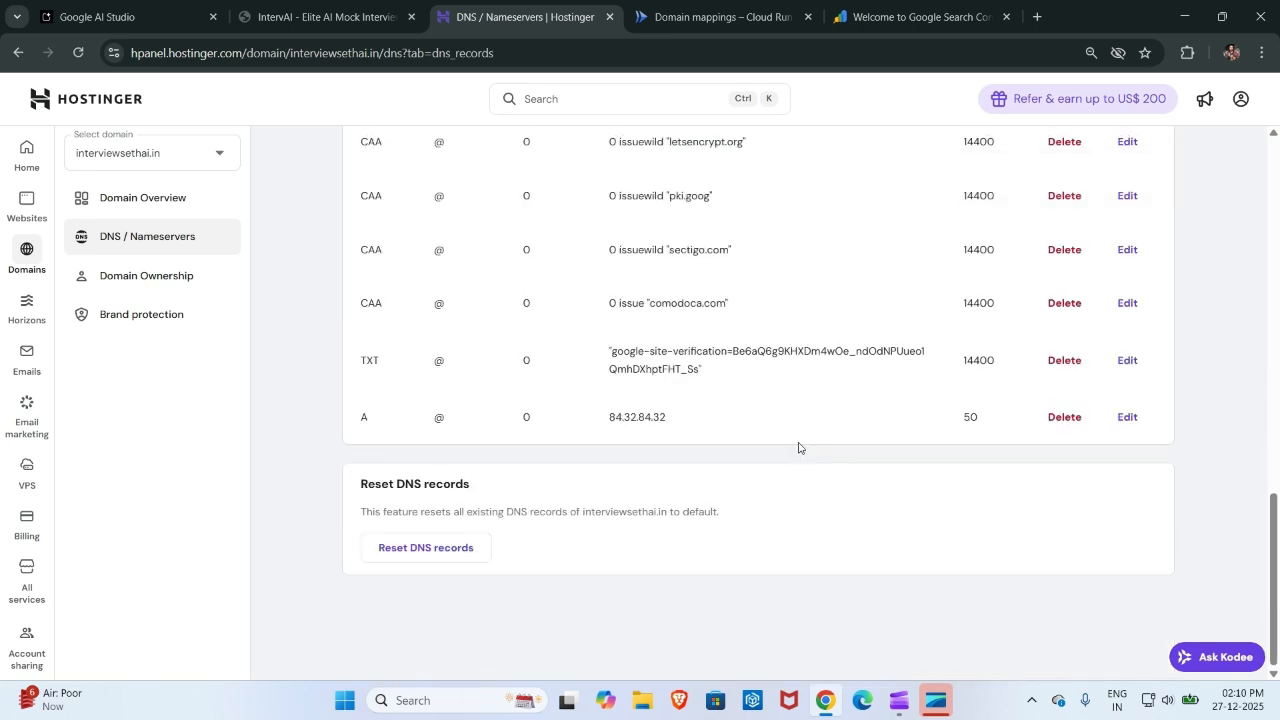
scroll(794, 401, "up", 1)
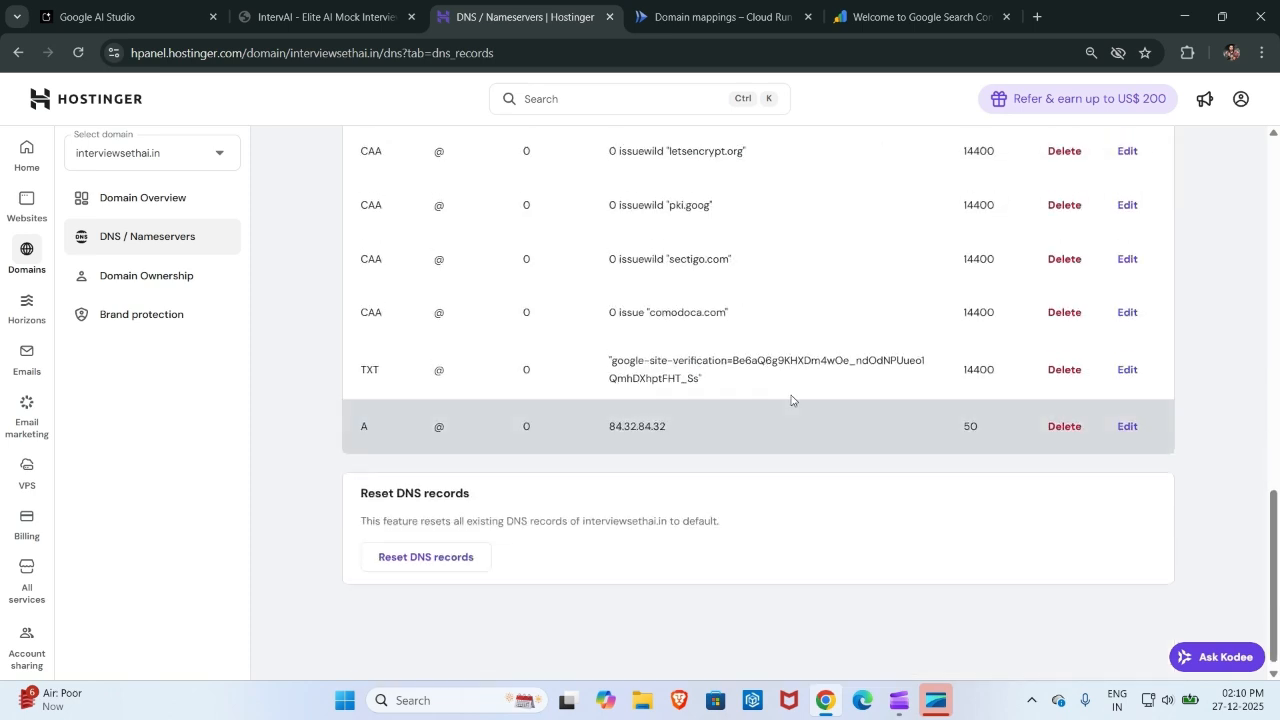
scroll(791, 400, "up", 8)
scroll(791, 400, "up", 3)
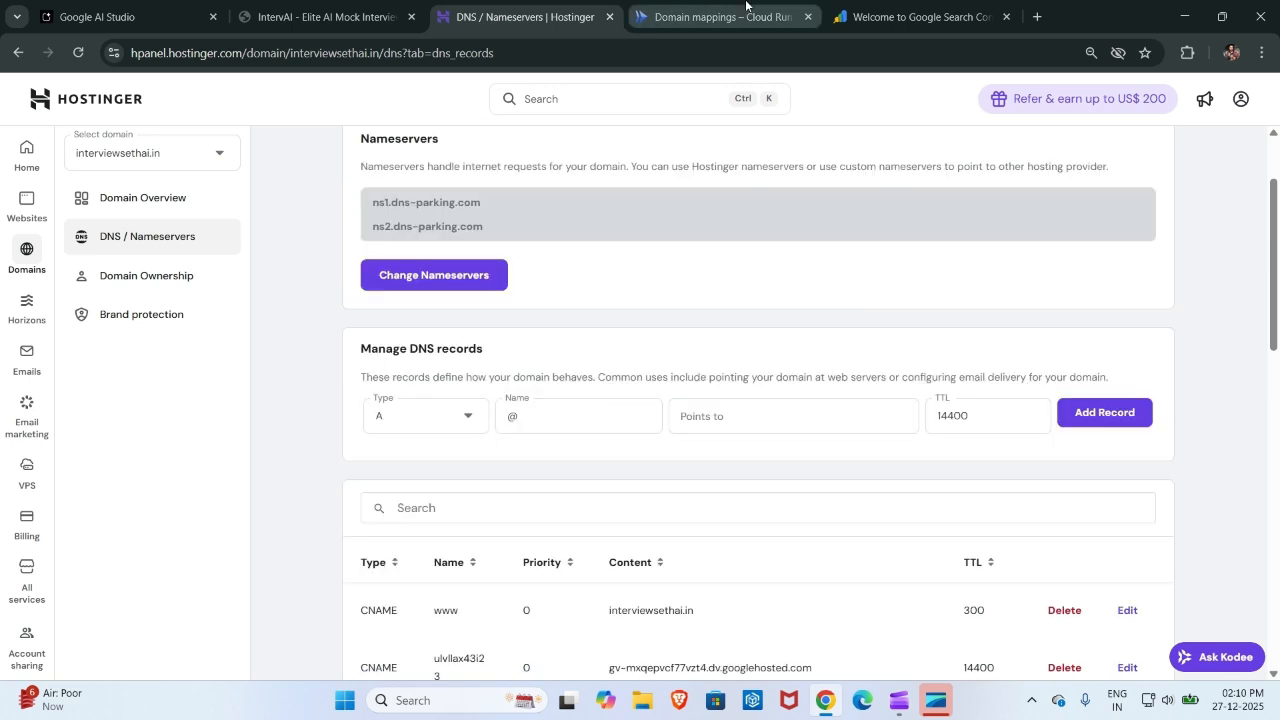
left_click(866, 16)
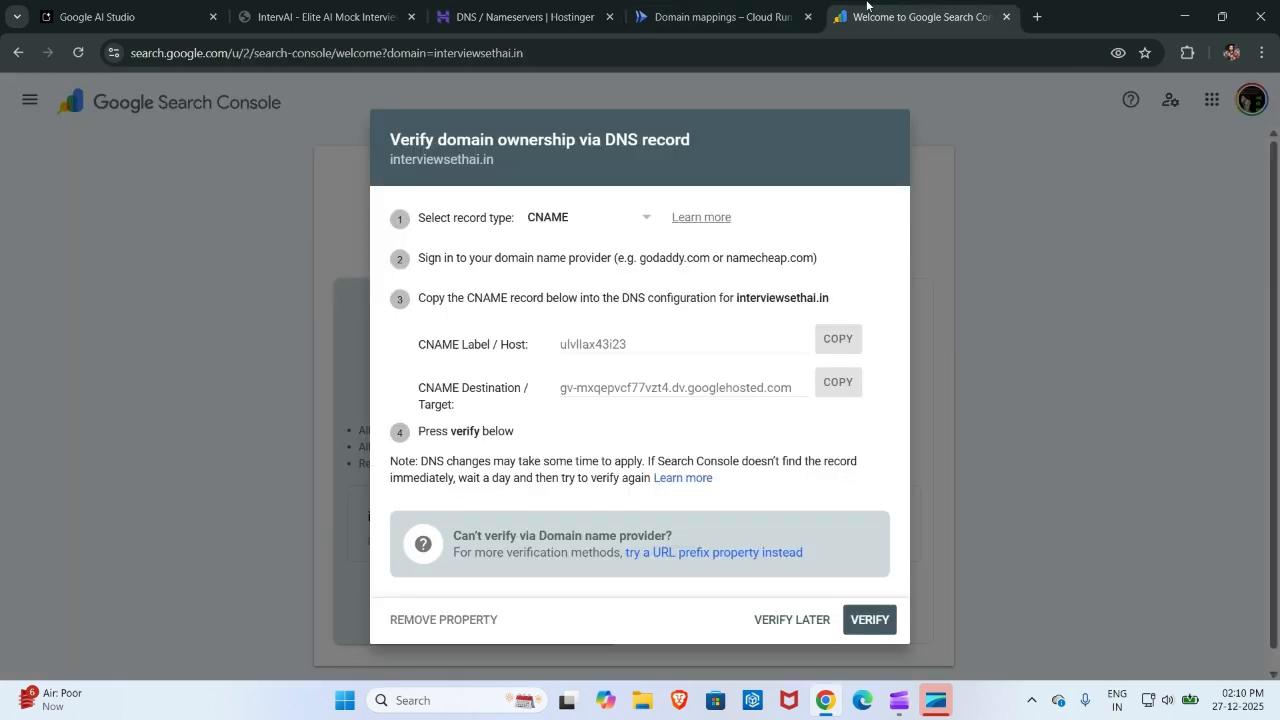
left_click(849, 336)
left_click(848, 342)
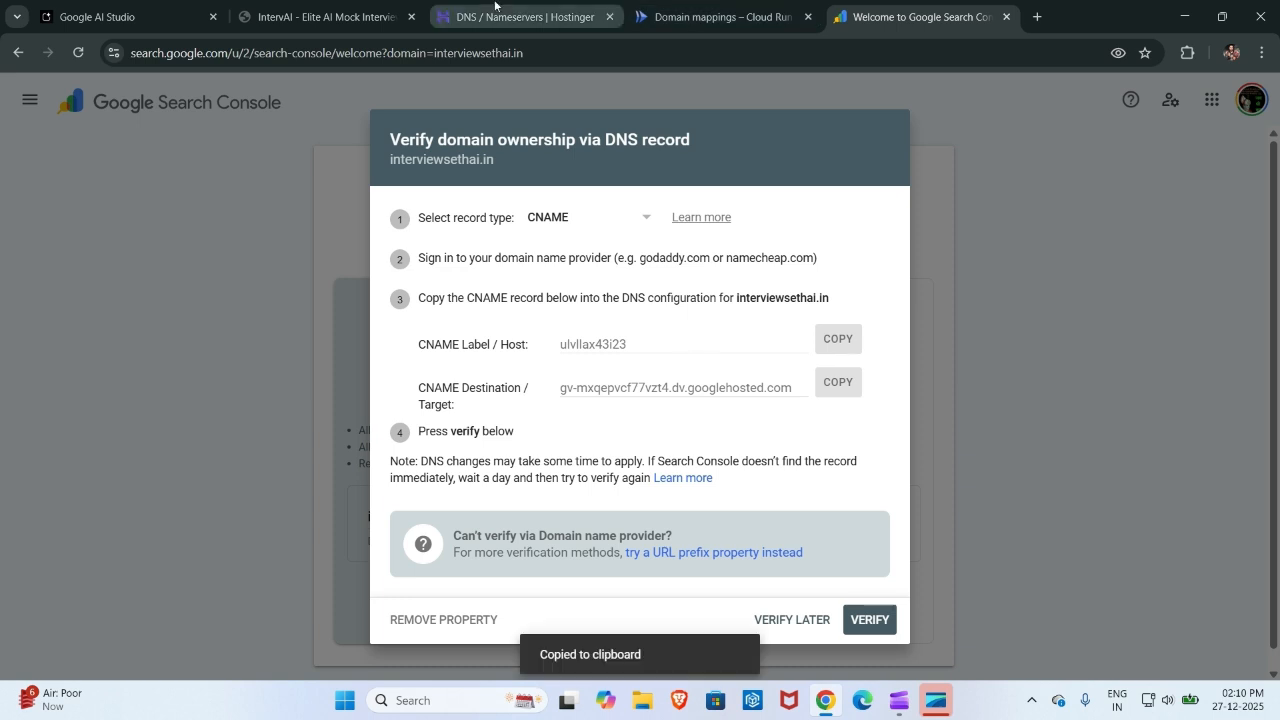
left_click(494, 14)
left_click(468, 418)
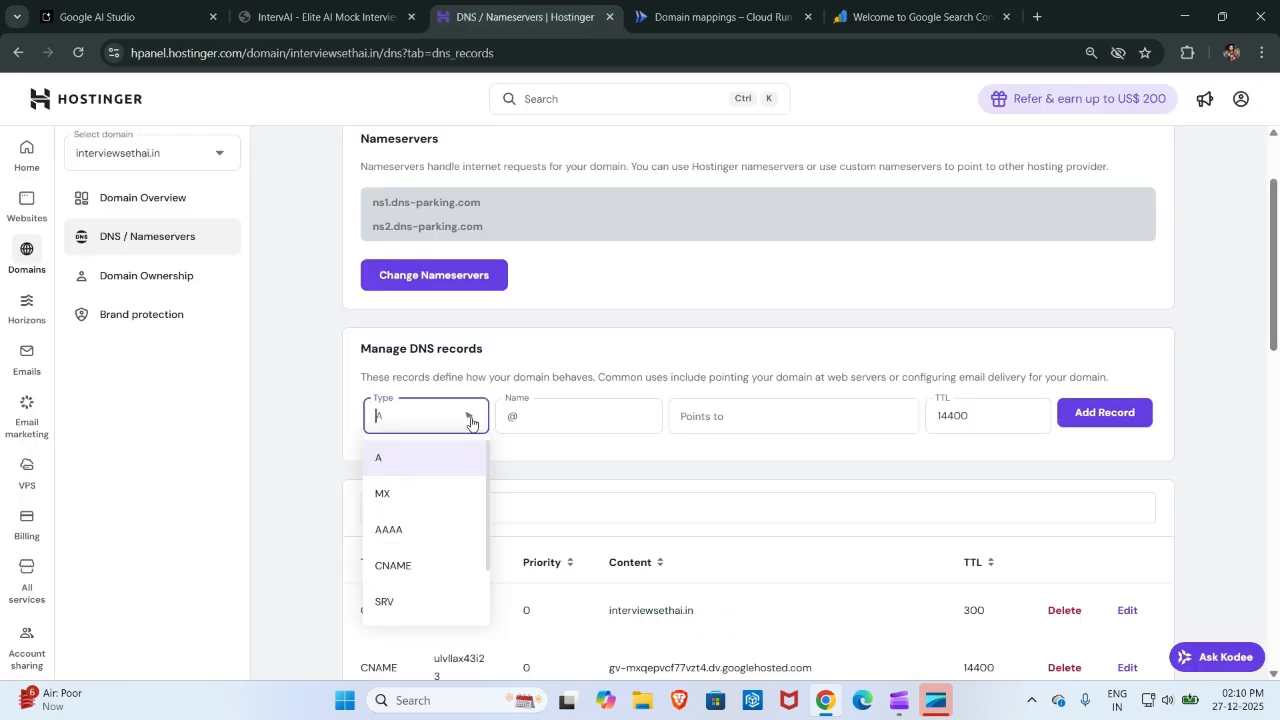
left_click(416, 568)
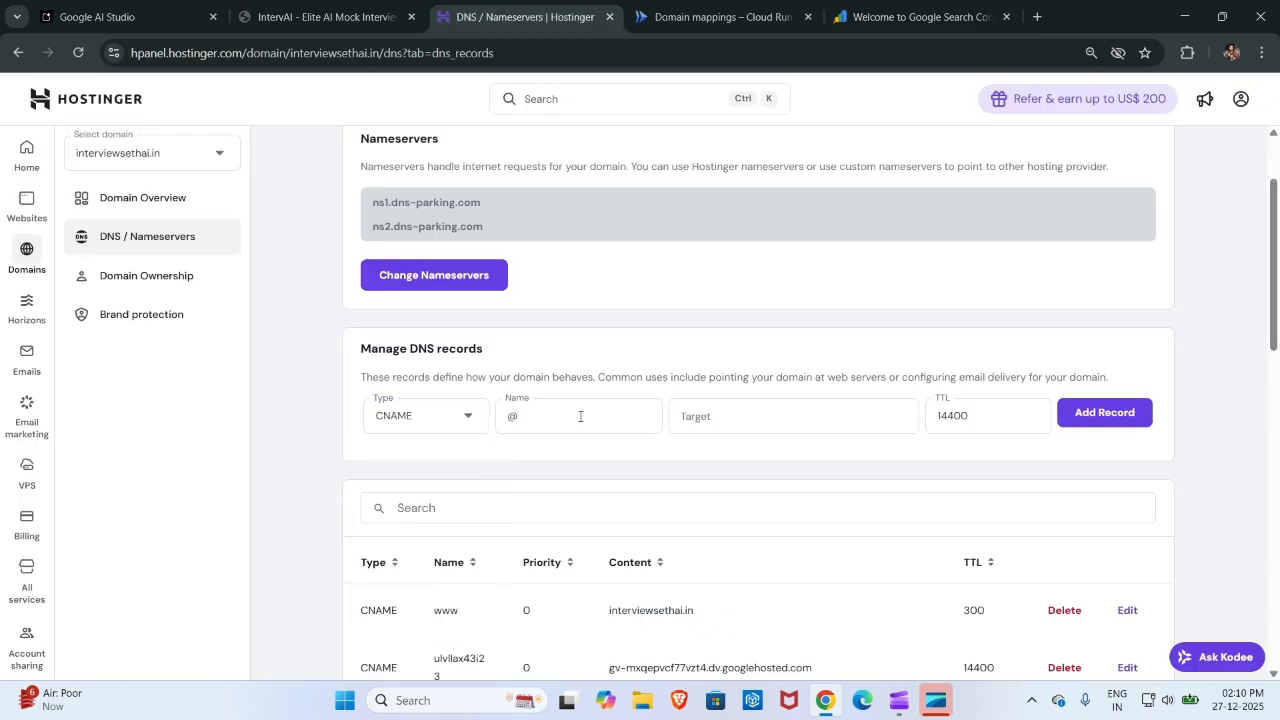
left_click(580, 416)
key("ctrl+v")
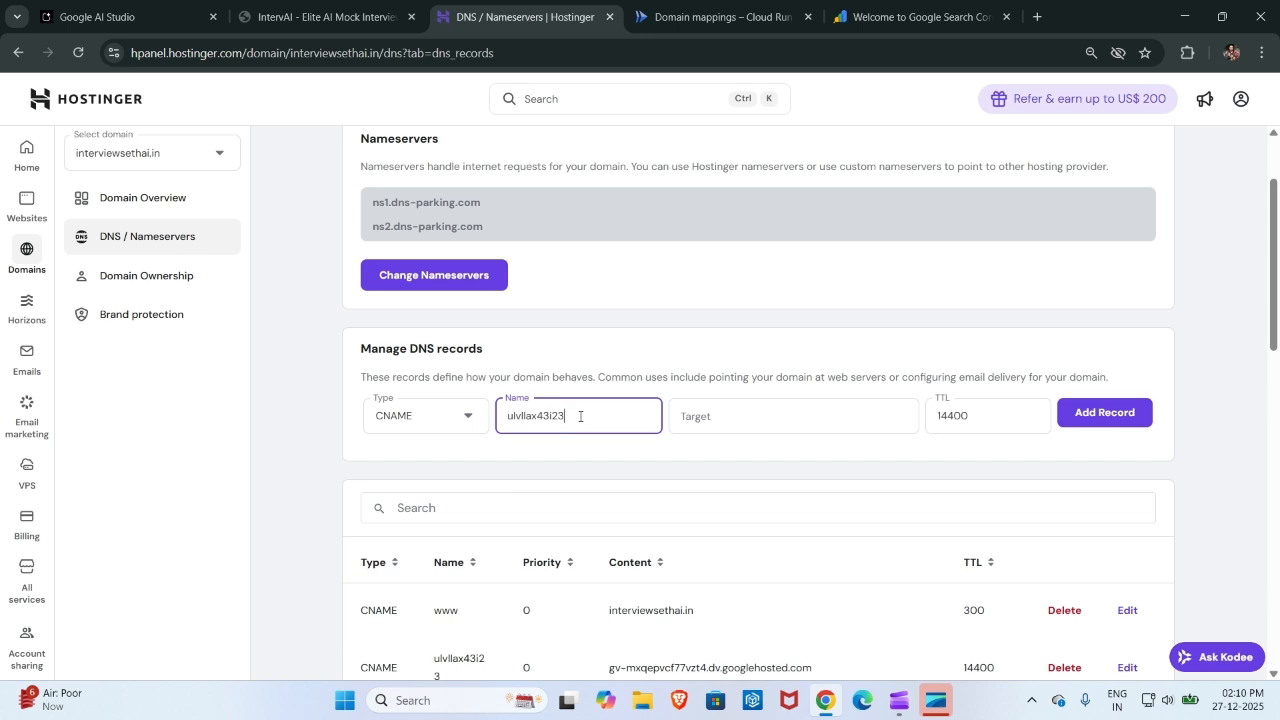
left_click(909, 12)
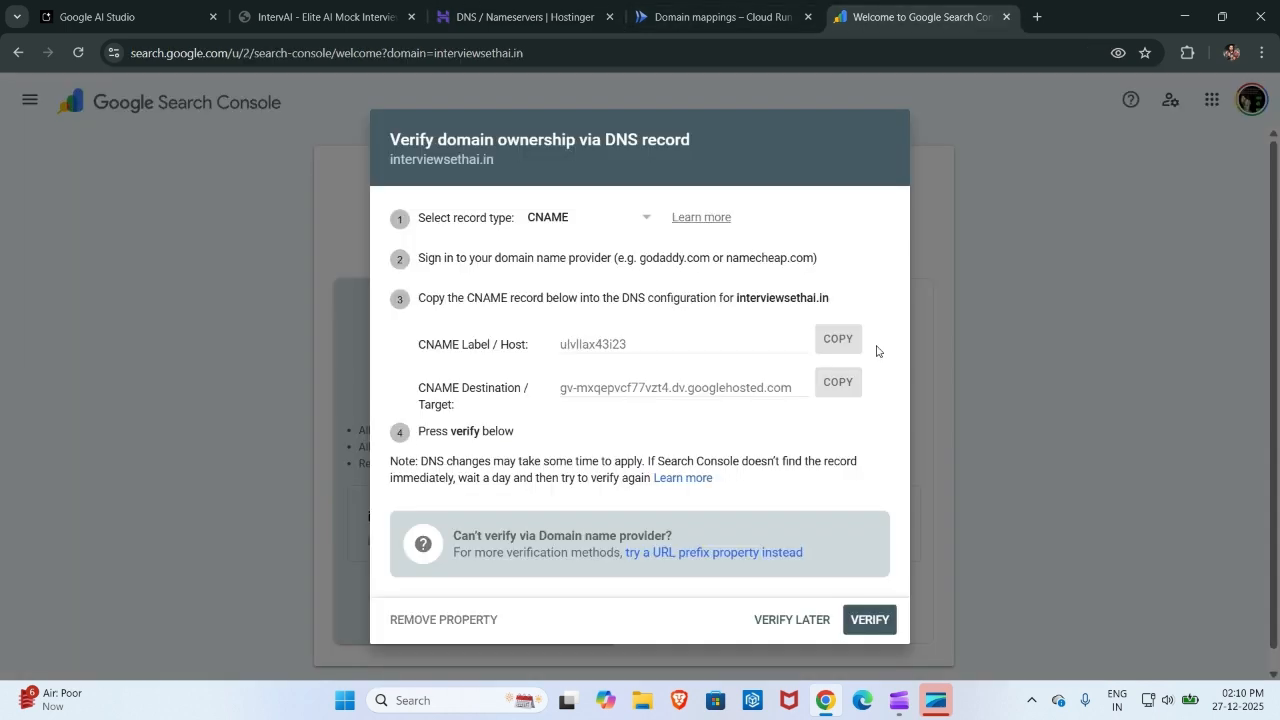
left_click(836, 383)
left_click(489, 6)
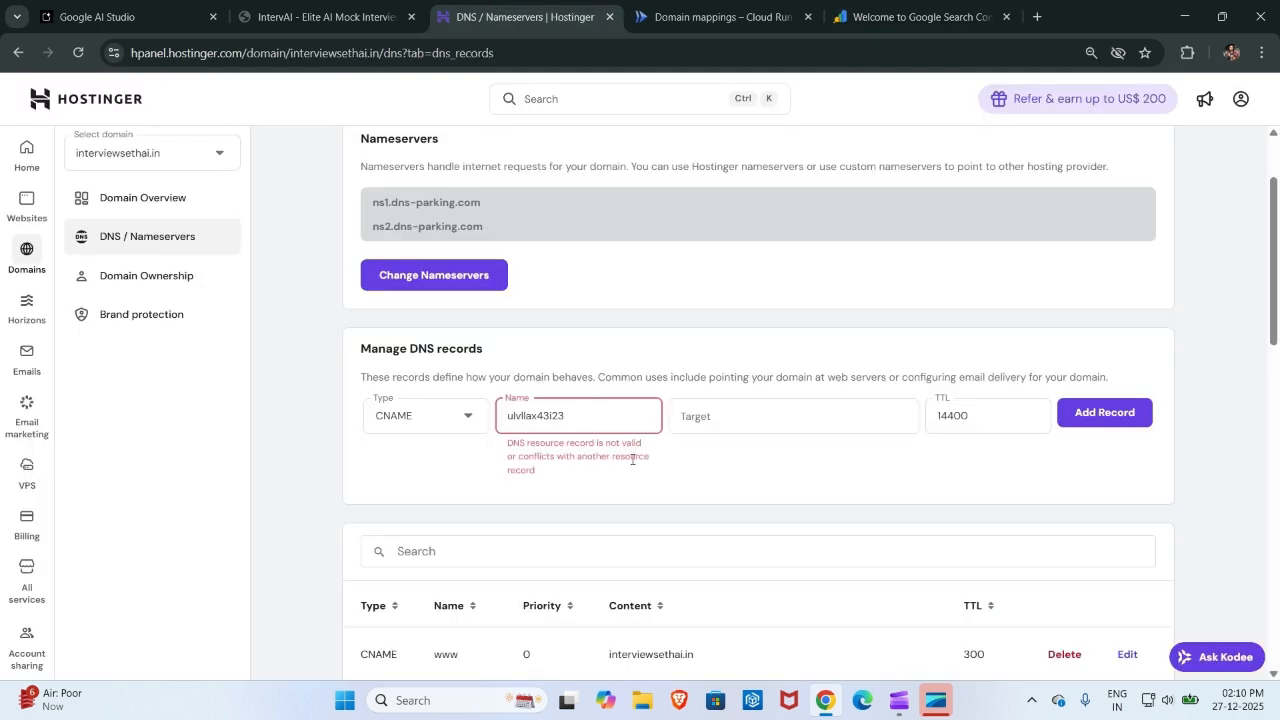
key("BackSpace")
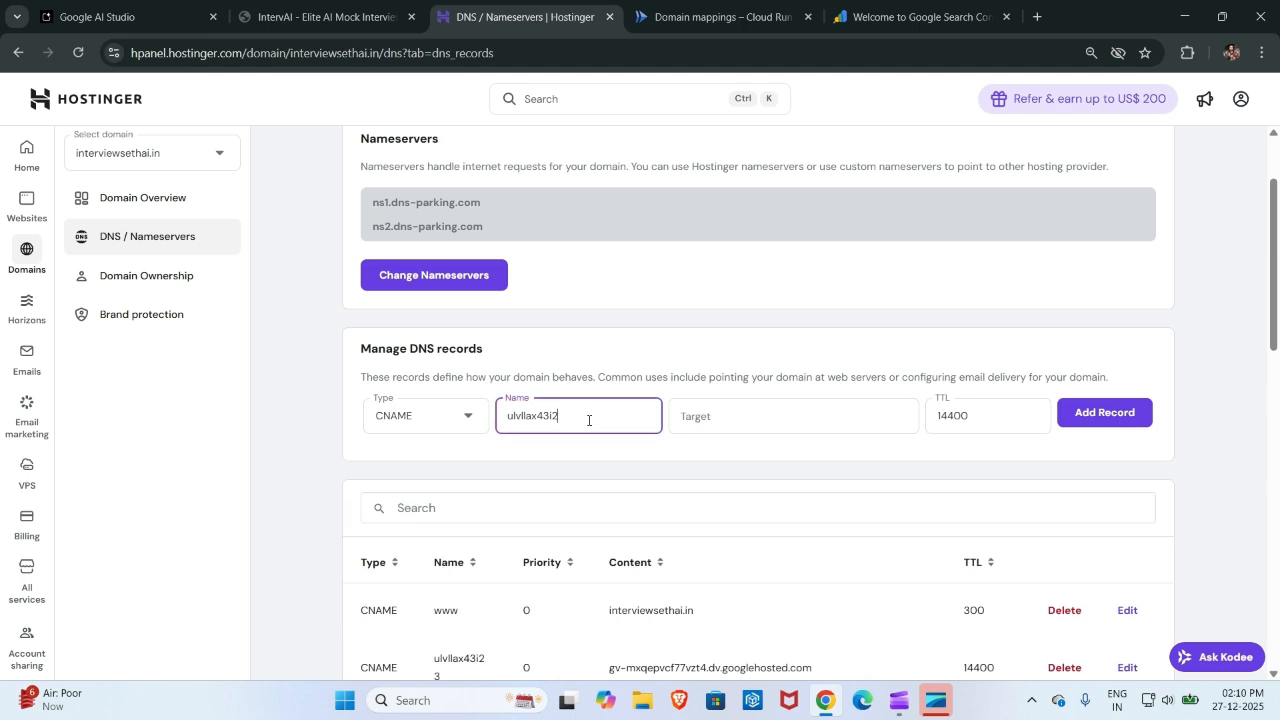
key("ctrl+a")
key("BackSpace")
Try to verify ownership with the CNAME record in Search Console, and remove the interviewsethai.in property.
left_click(885, 8)
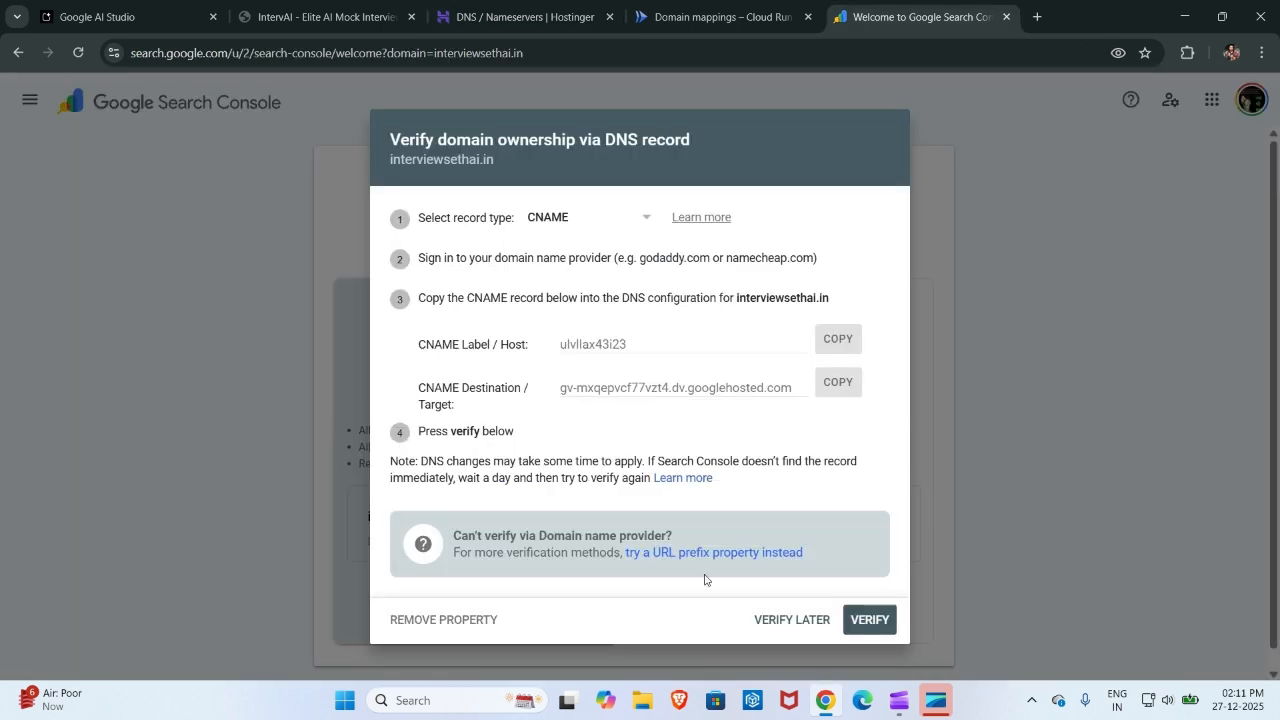
left_click(874, 619)
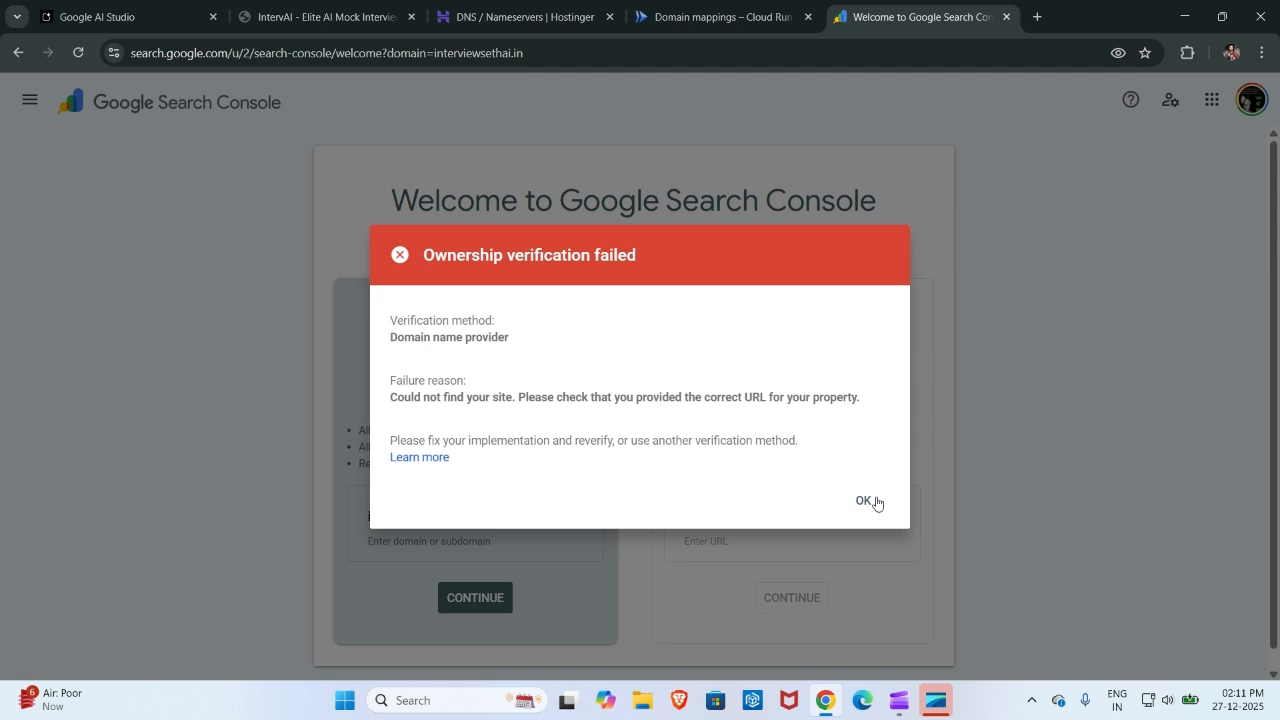
left_click(876, 503)
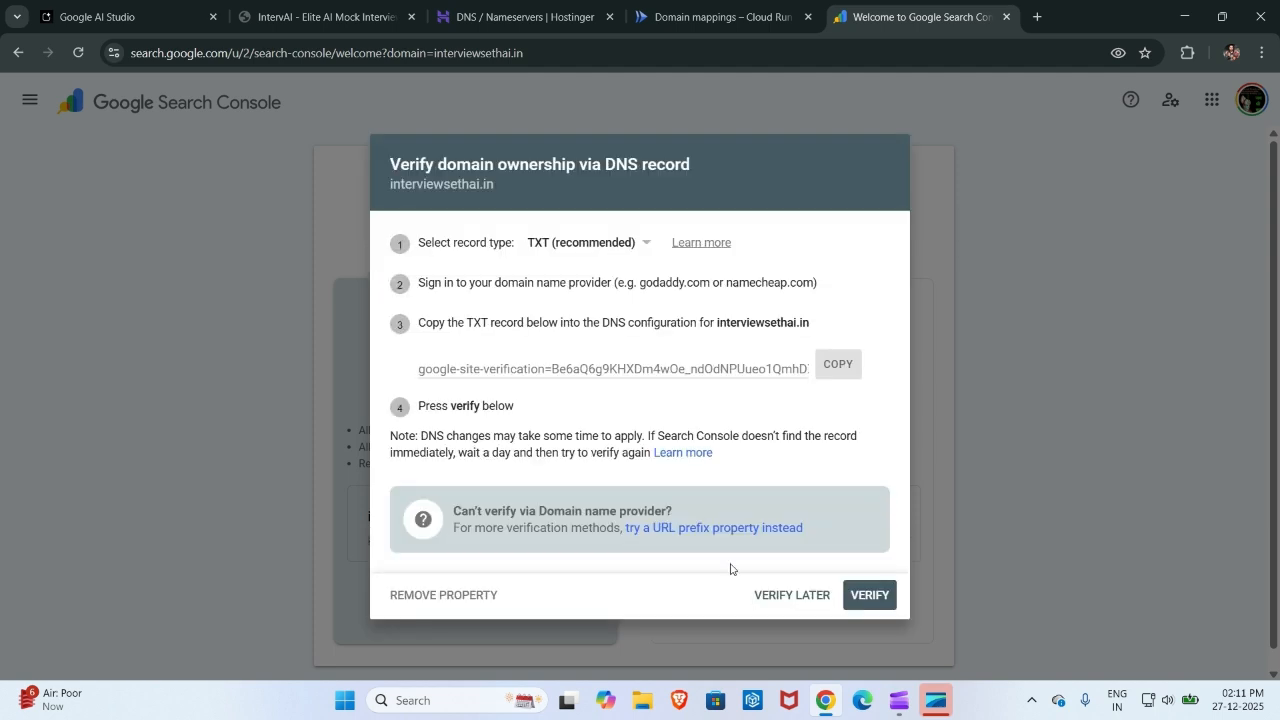
left_click(483, 596)
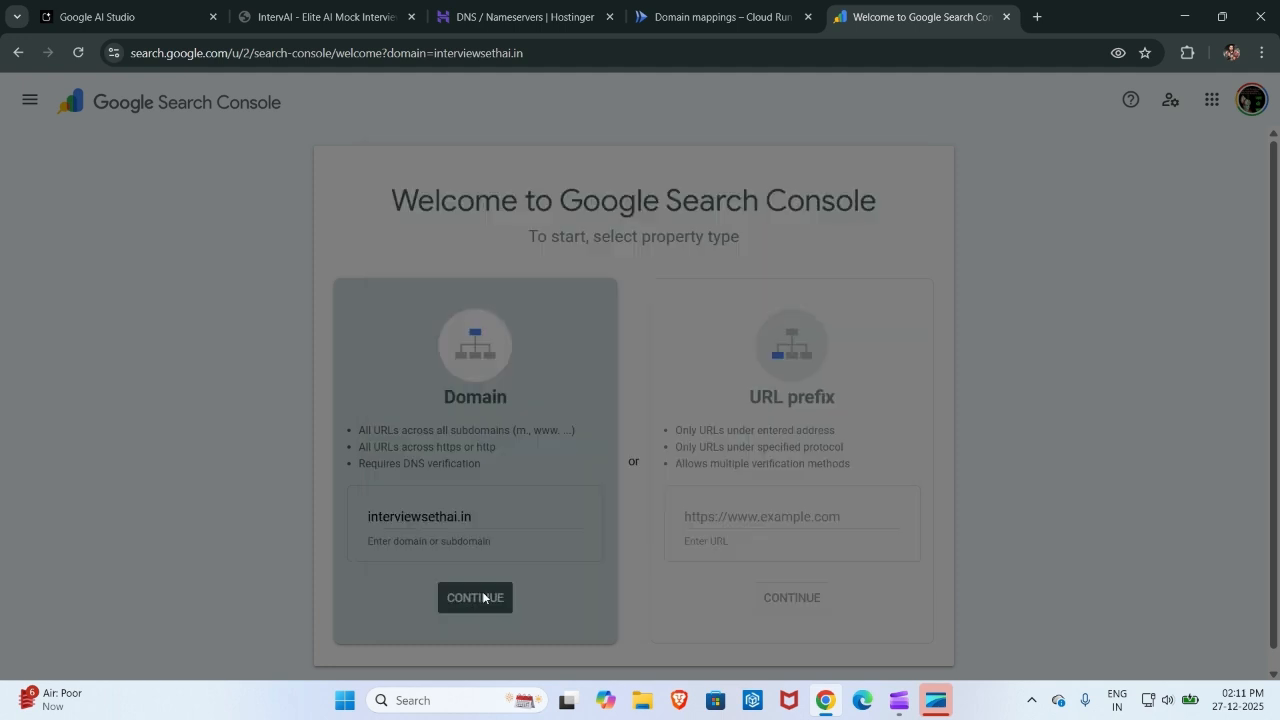
left_click(872, 429)
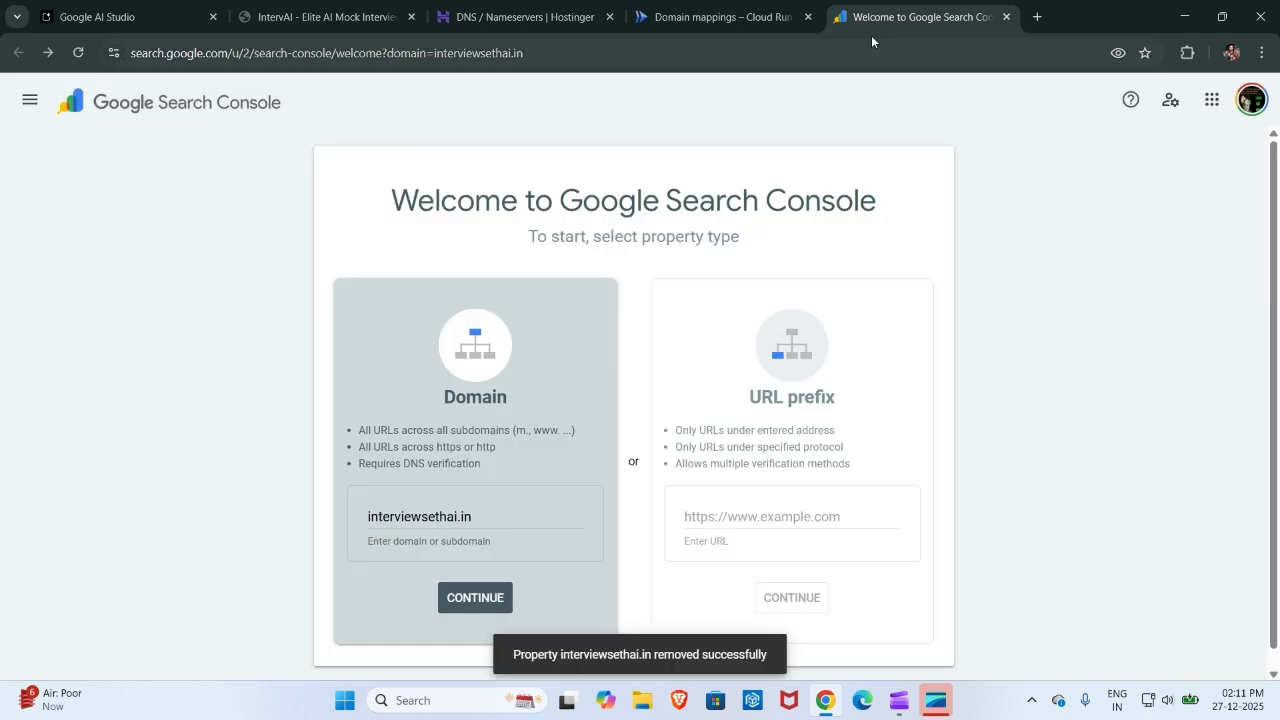
Switch to the Cloud Run domain mappings, refresh the verification status, then close the mapping dialog and reload the page.
left_click(714, 12)
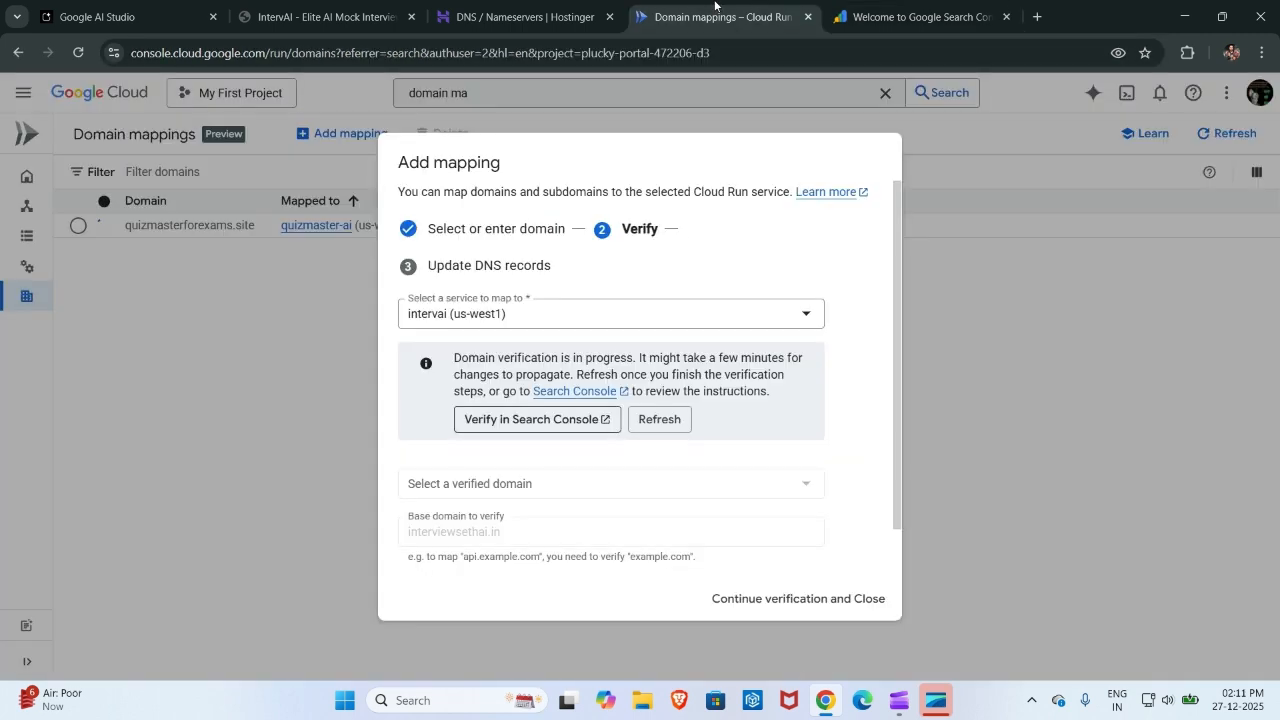
left_click(669, 419)
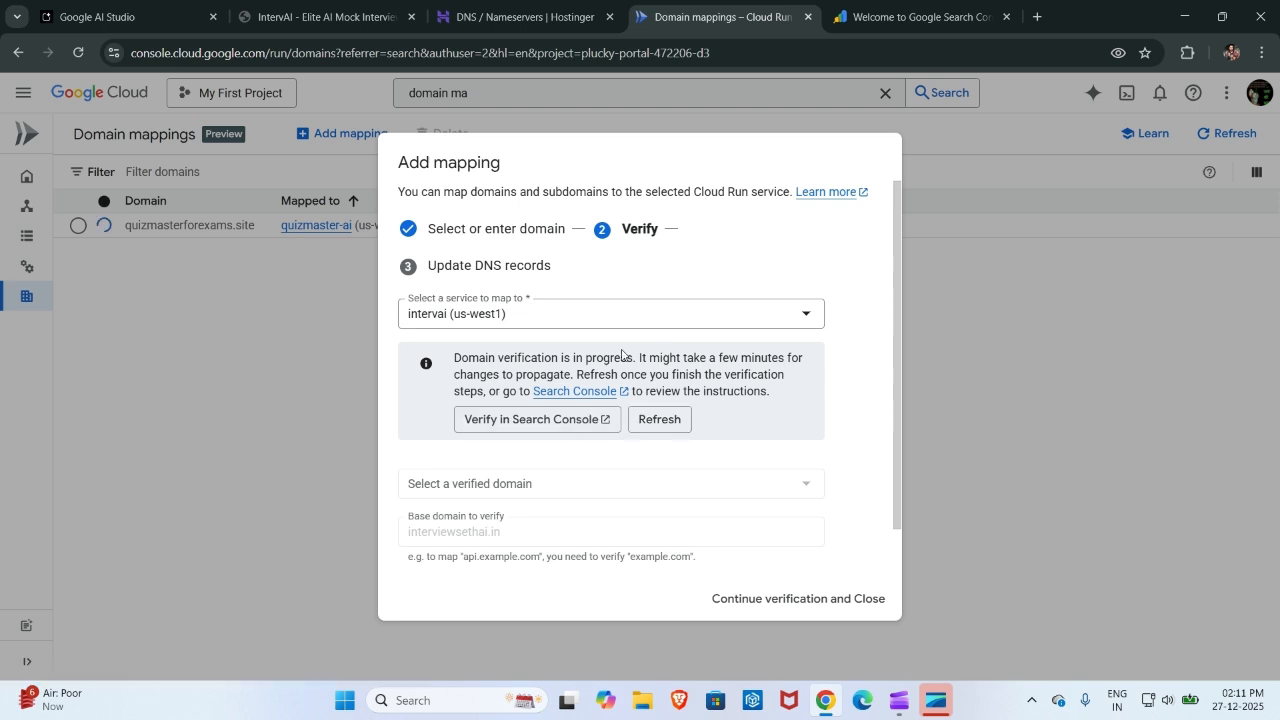
left_click(807, 598)
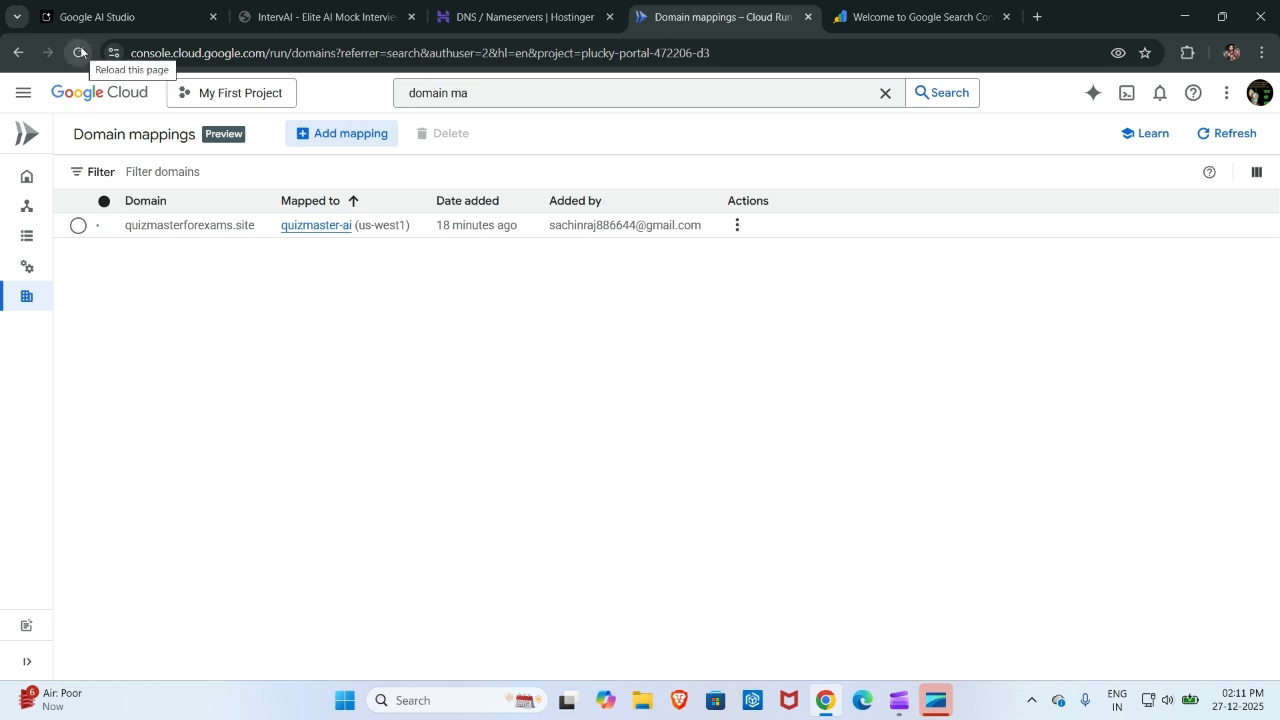
left_click(81, 52)
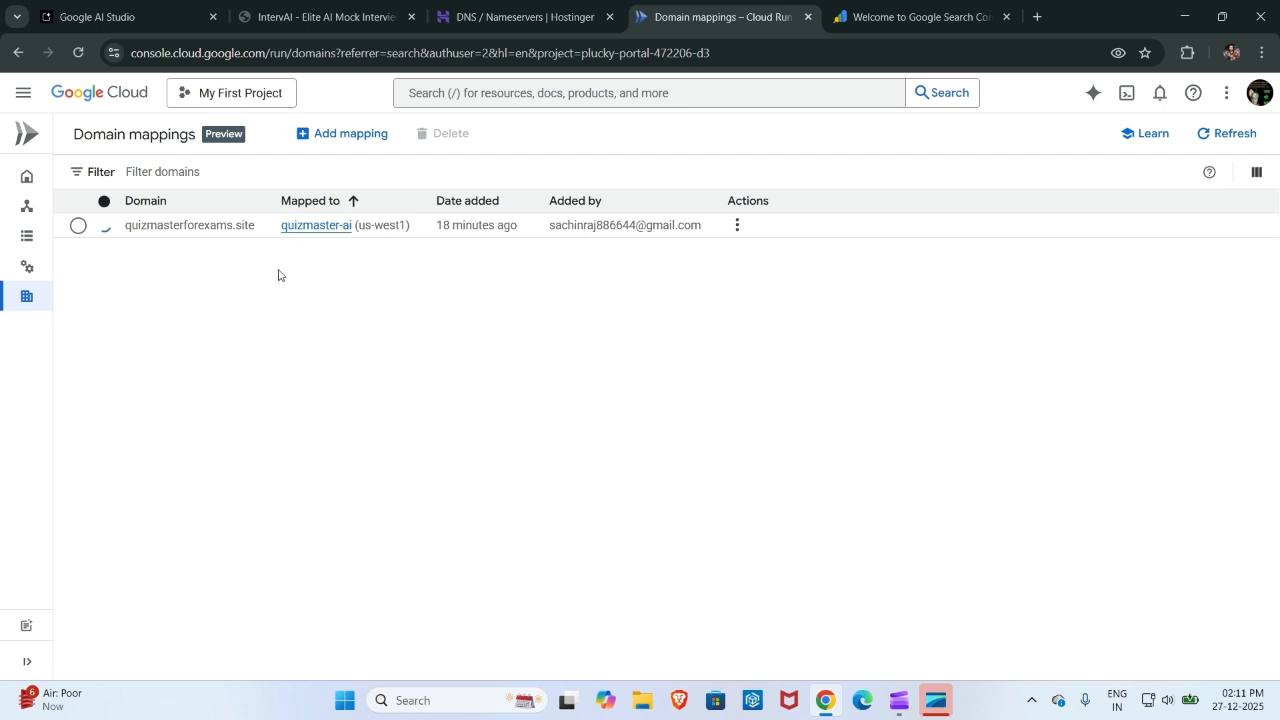
left_click(738, 226)
left_click(773, 256)
Start a domain mapping for the intervai (us-west1) service with the option to verify a new domain.
left_click(331, 137)
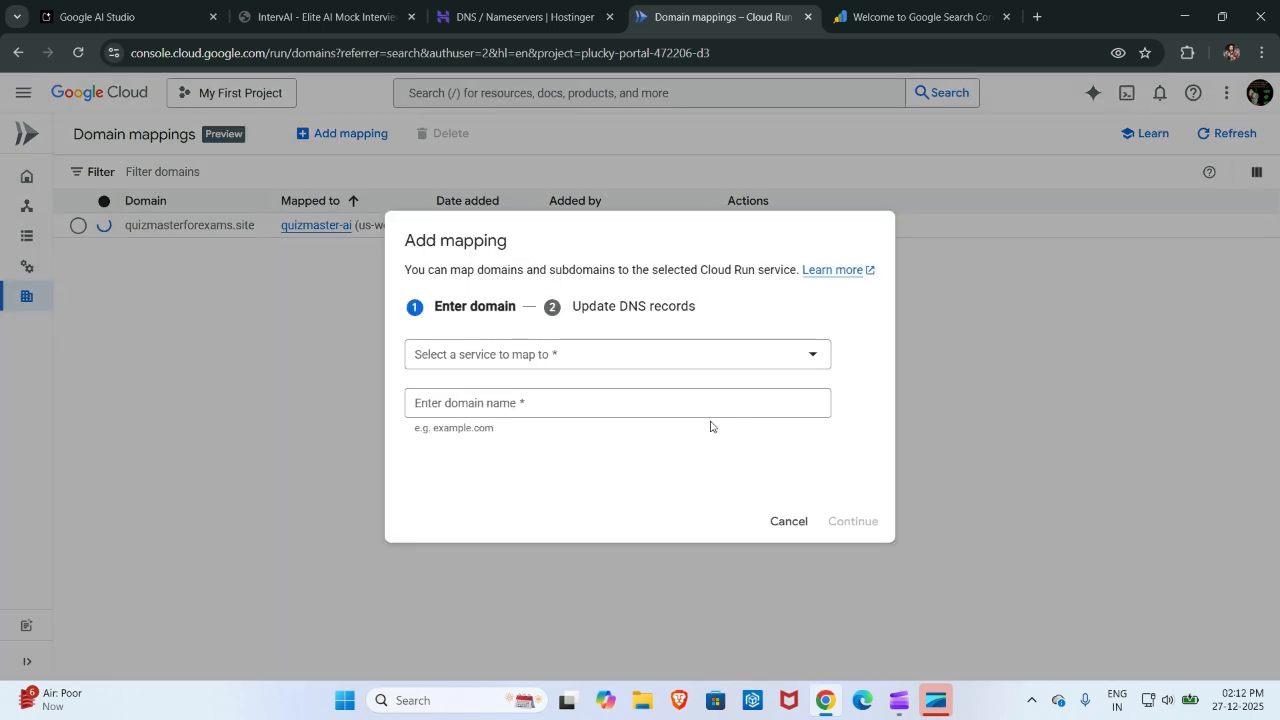
left_click(577, 358)
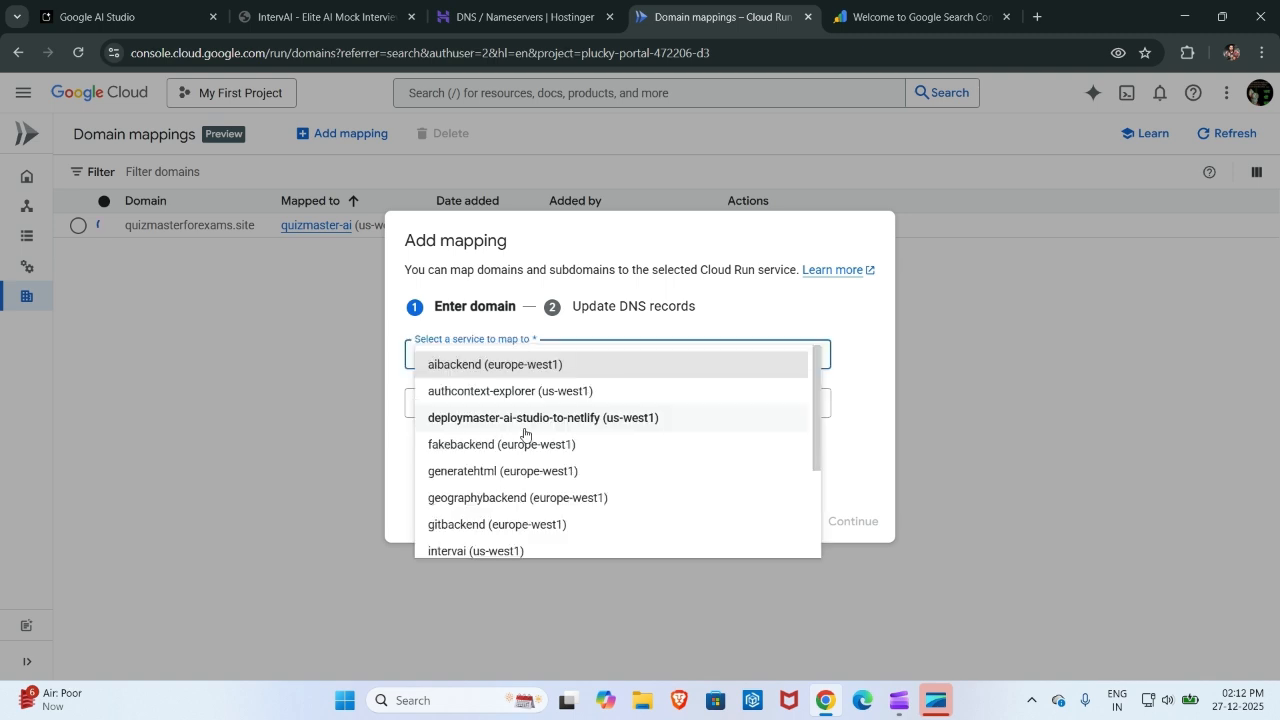
scroll(537, 551, "down", 1)
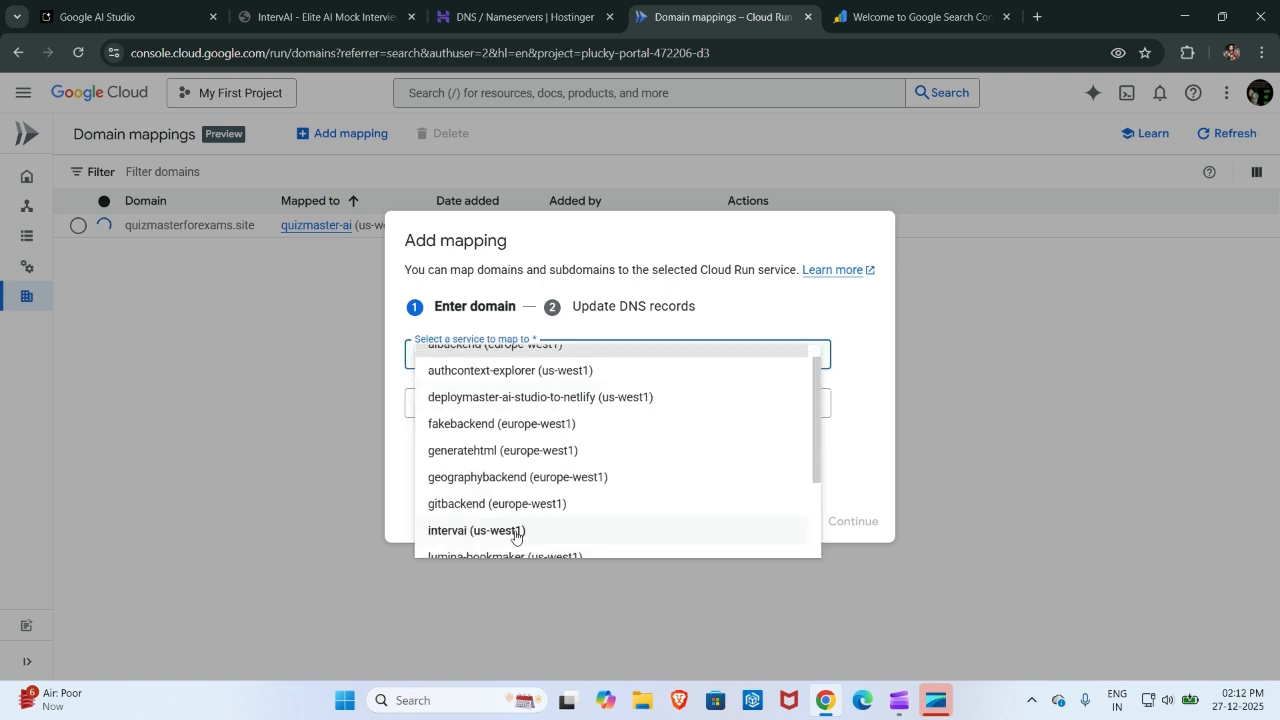
left_click(516, 534)
left_click(617, 405)
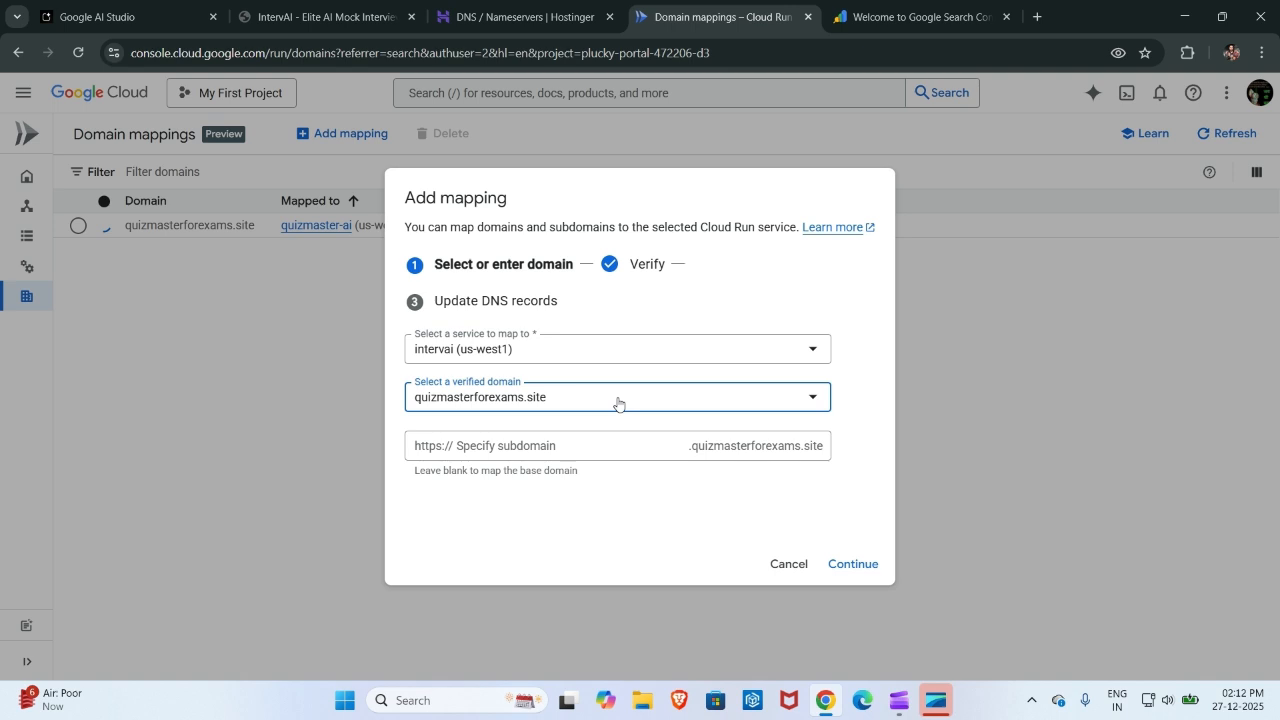
left_click(617, 404)
left_click(524, 409)
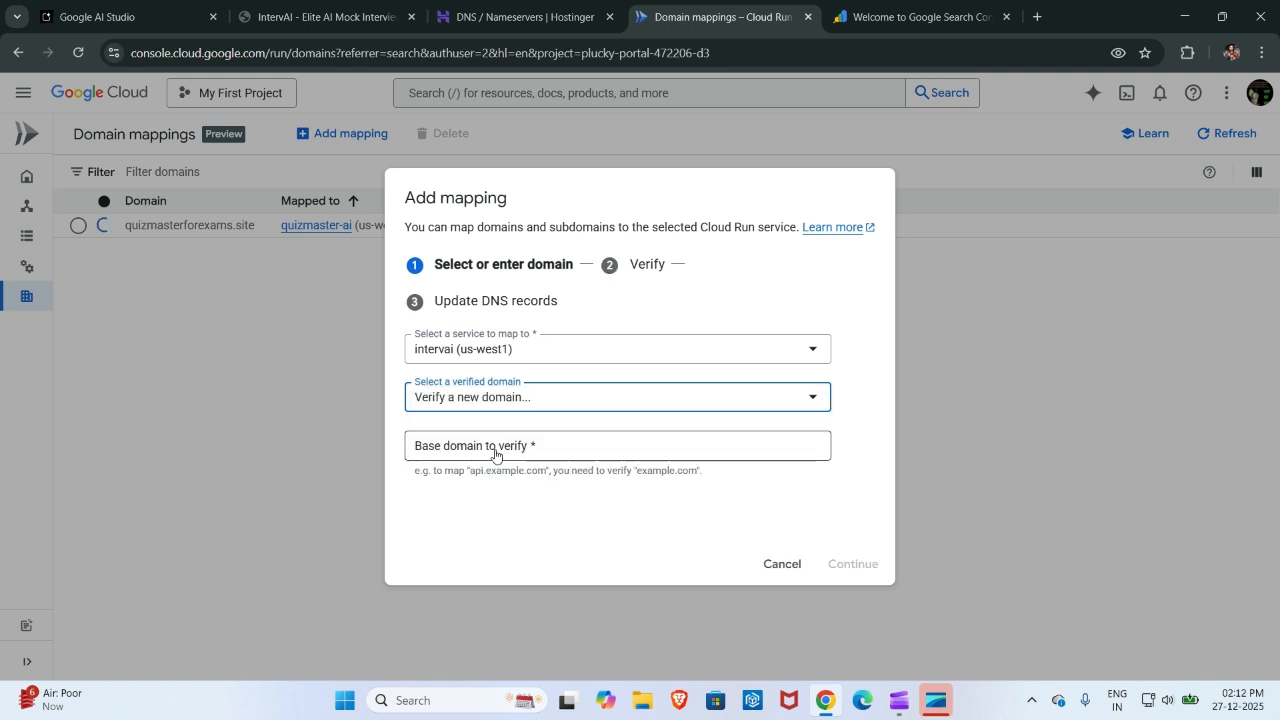
left_click(493, 448)
Switch to Hostinger and copy the domain name interviewsethai.in.
left_click(517, 8)
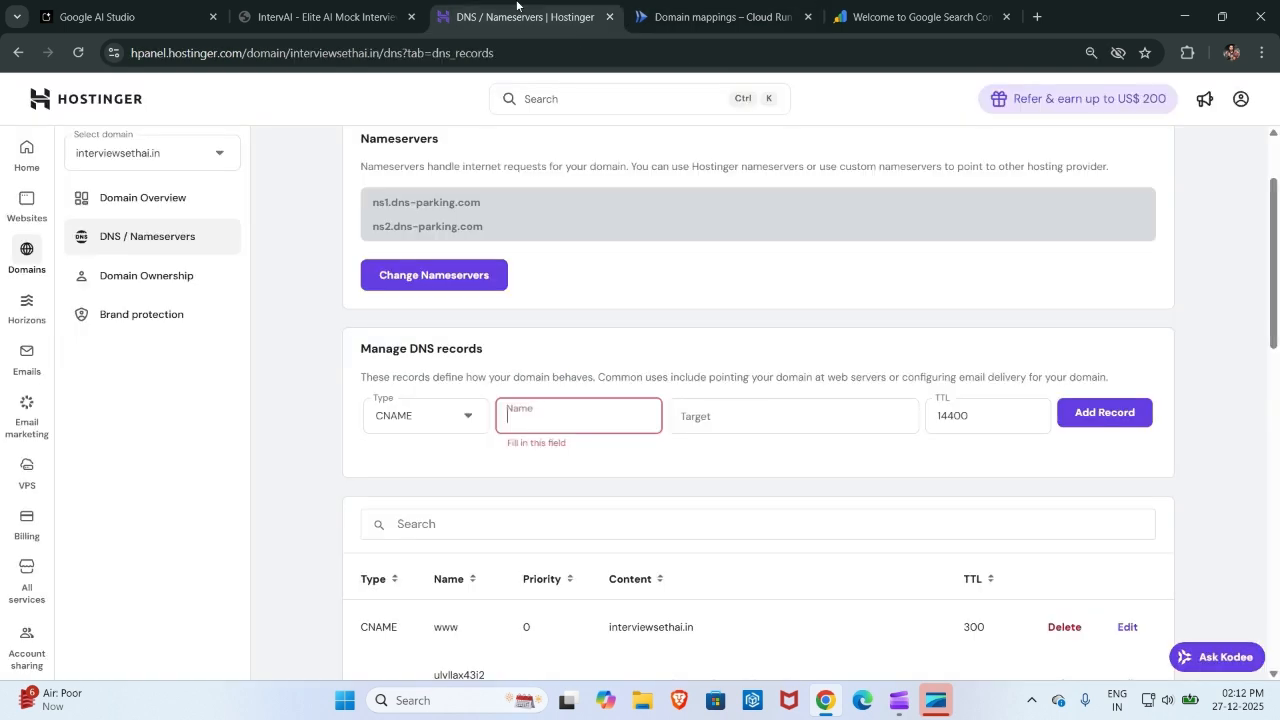
scroll(537, 199, "up", 2)
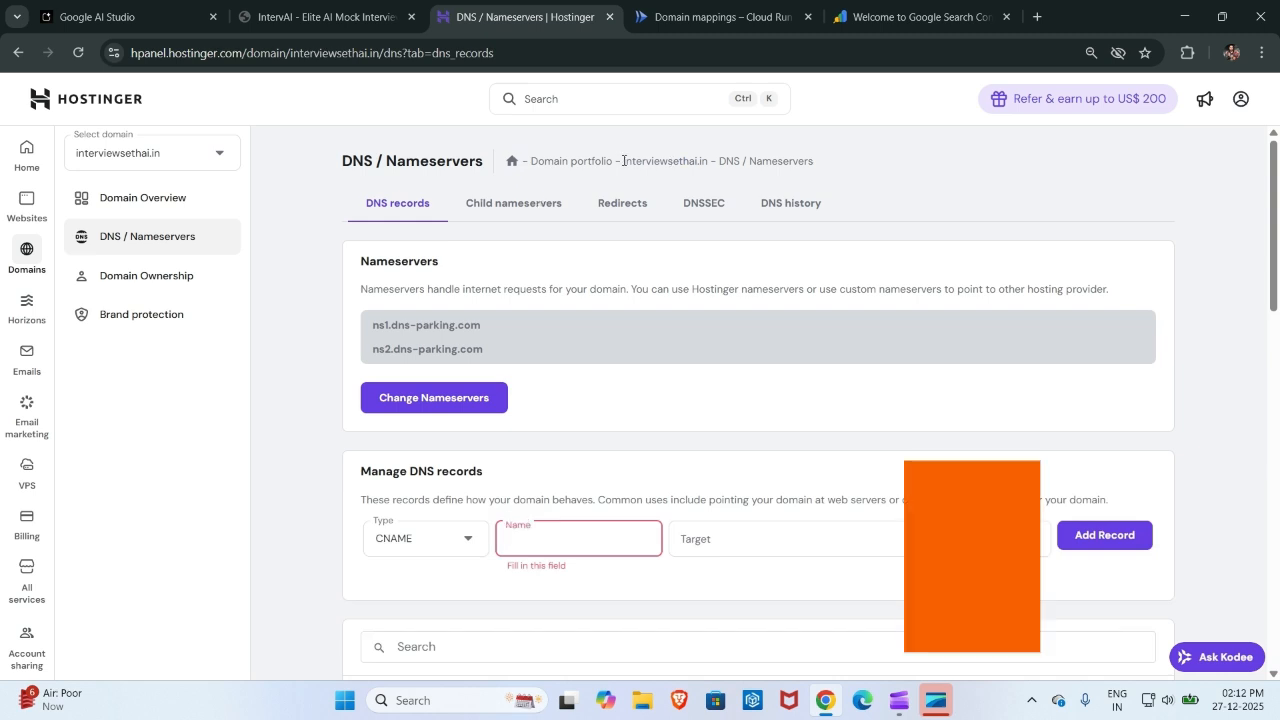
left_click_drag(623, 160, 710, 162)
key("ctrl+c")
left_click(705, 161)
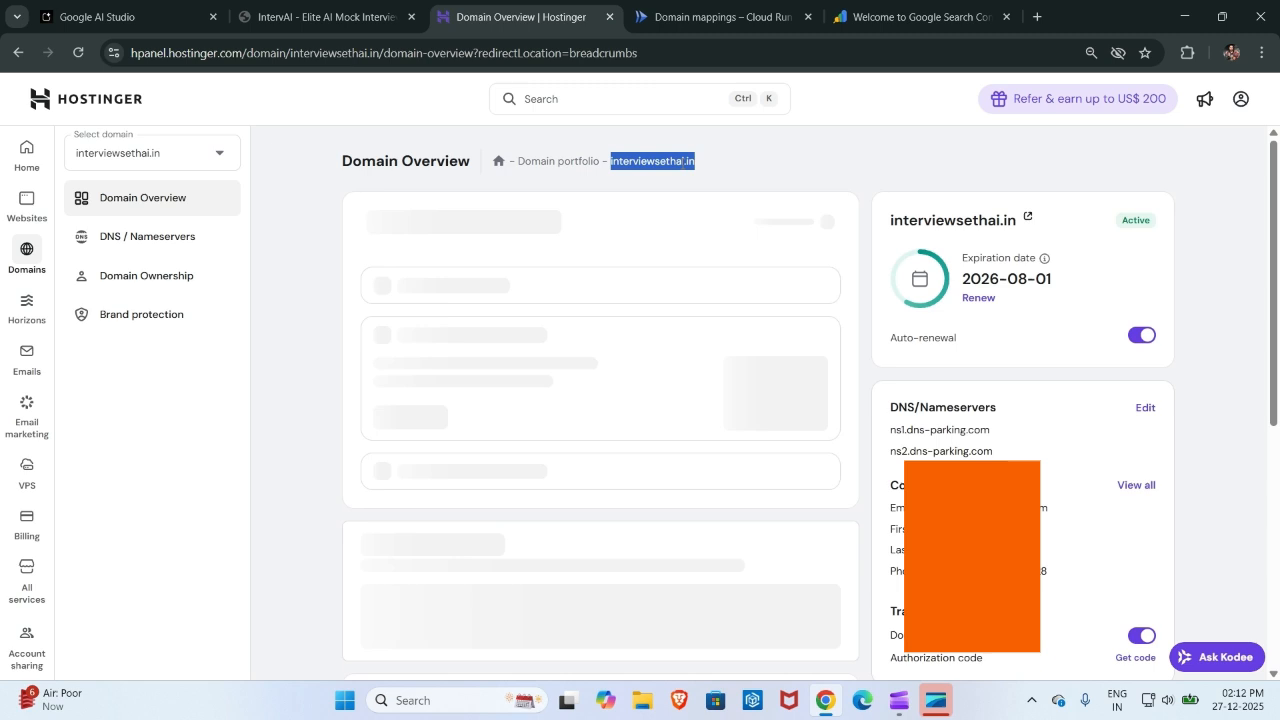
right_click(680, 163)
left_click(700, 184)
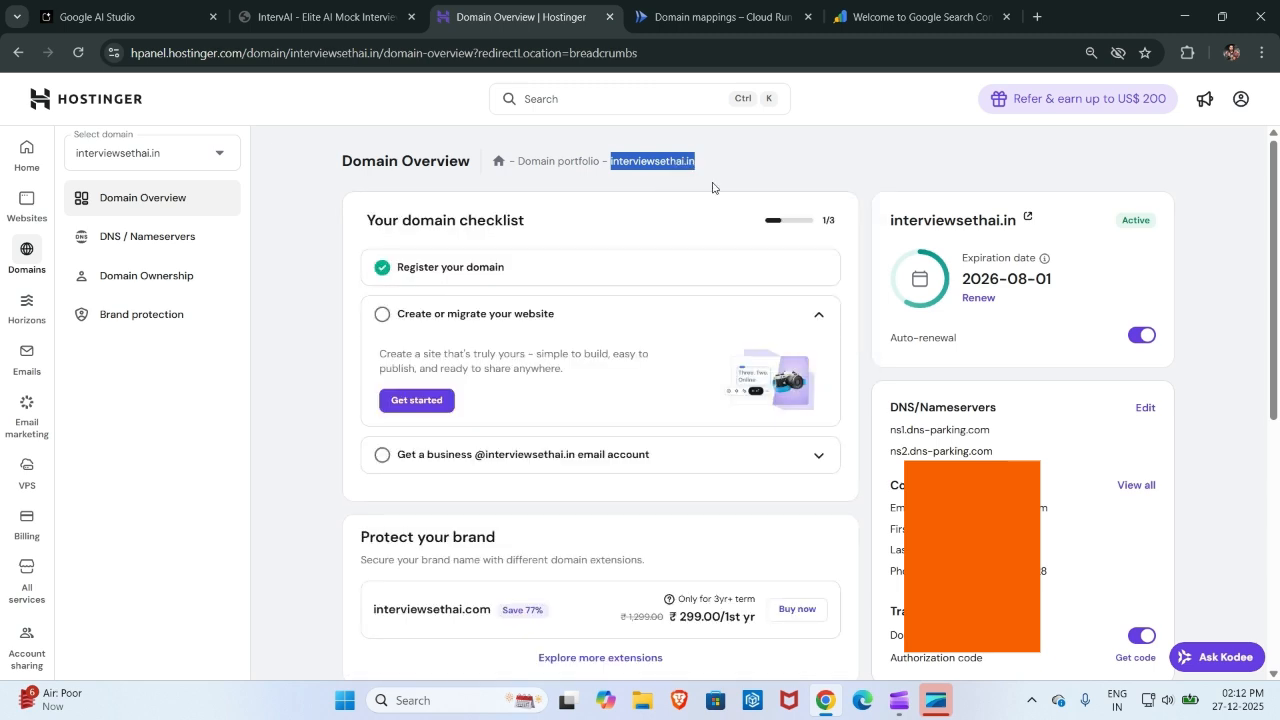
Return to the Cloud Run mapping, enter interviewsethai.in as the base domain to verify, continue to verification, and close the dialog.
left_click_drag(734, 5, 871, 5)
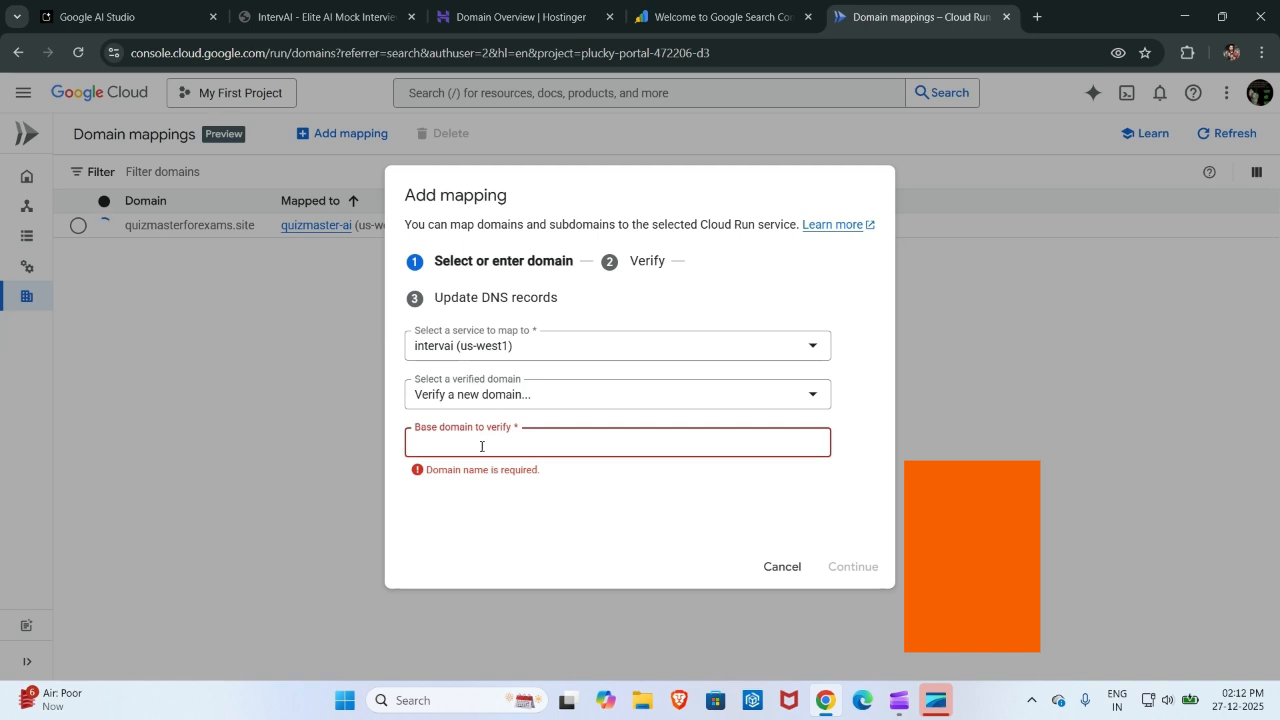
type("interviewsetai.in")
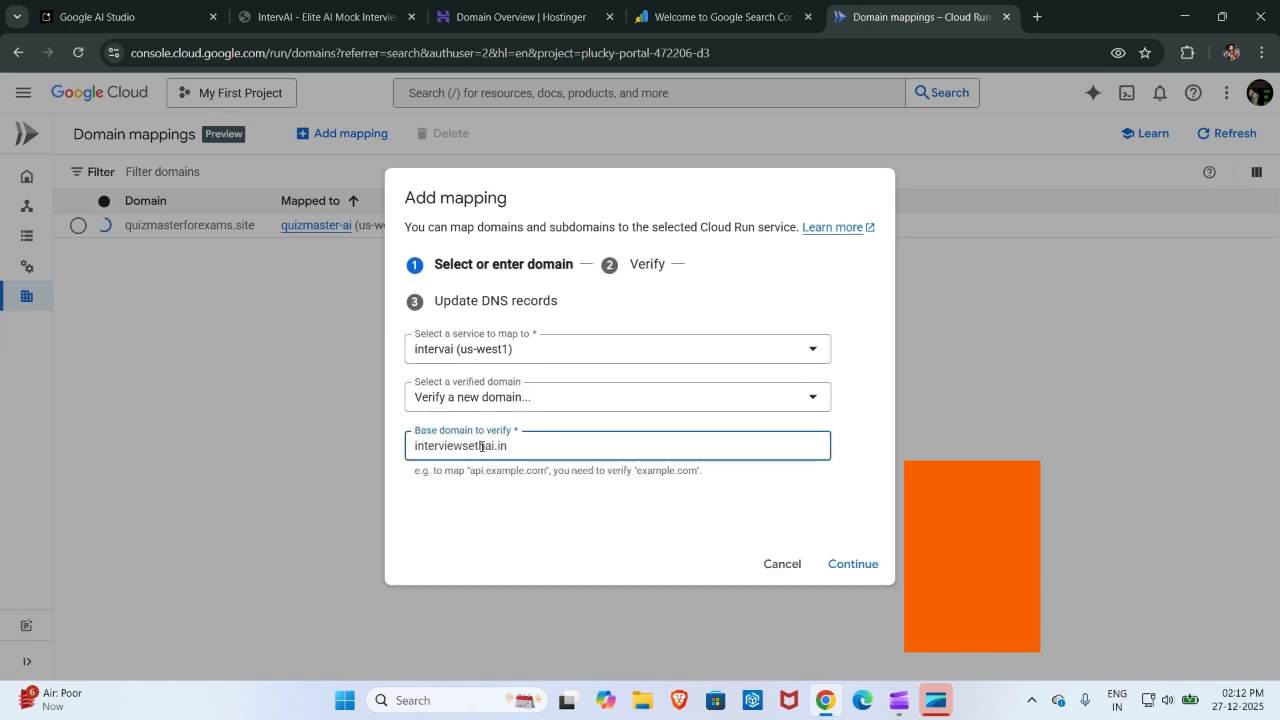
left_click(855, 566)
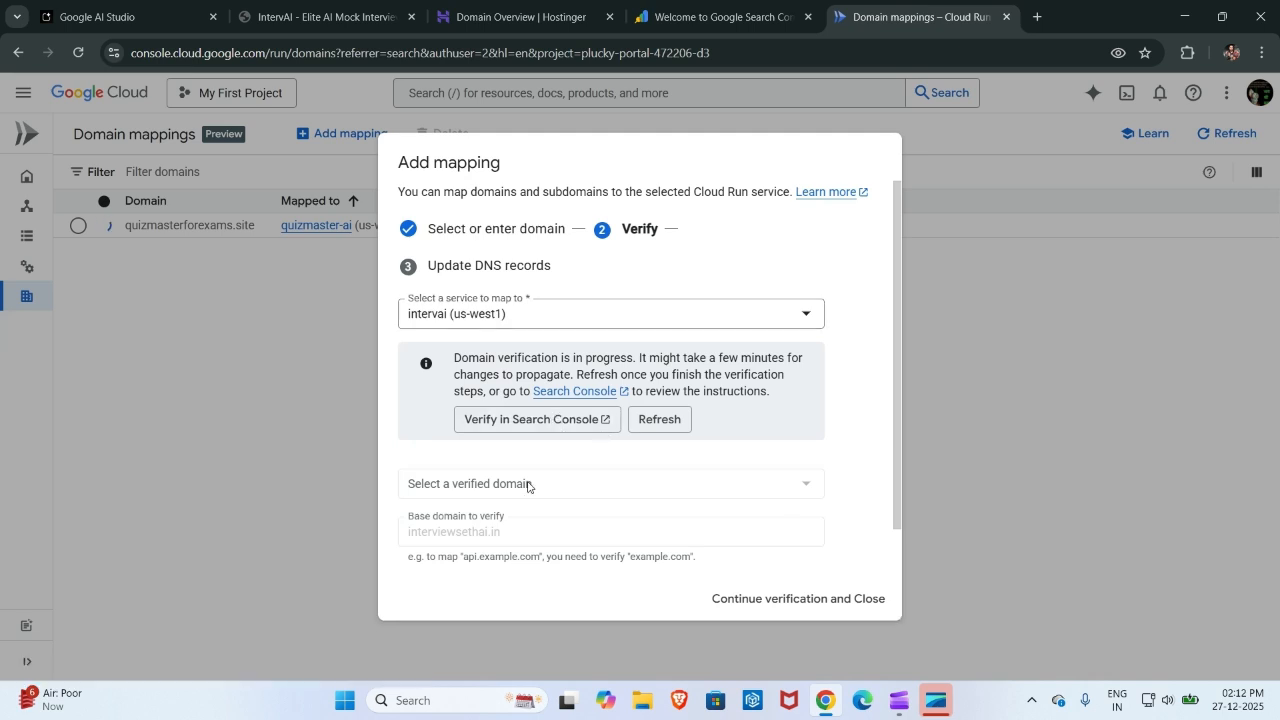
left_click(779, 600)
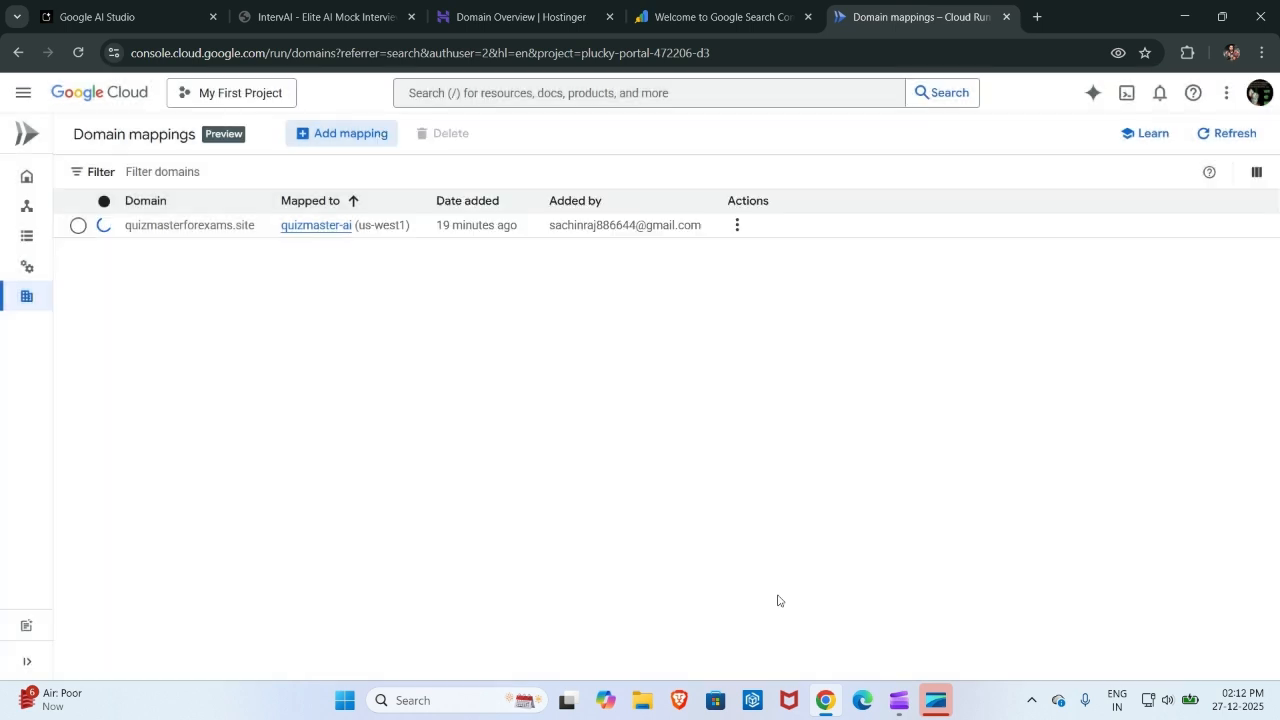
Add a mapping for the intervai (us-west1) service with interviewsethai.in as the new base domain to verify, and continue to verification.
left_click(336, 140)
left_click(684, 360)
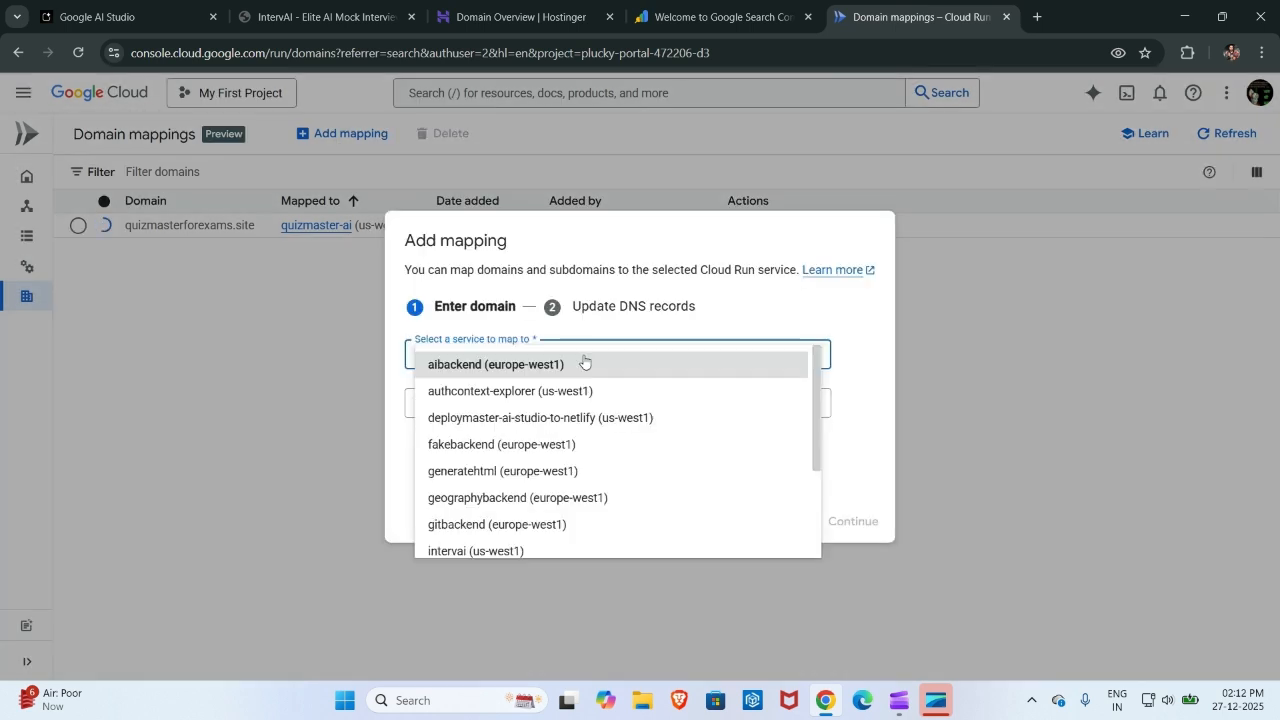
scroll(552, 537, "down", 1)
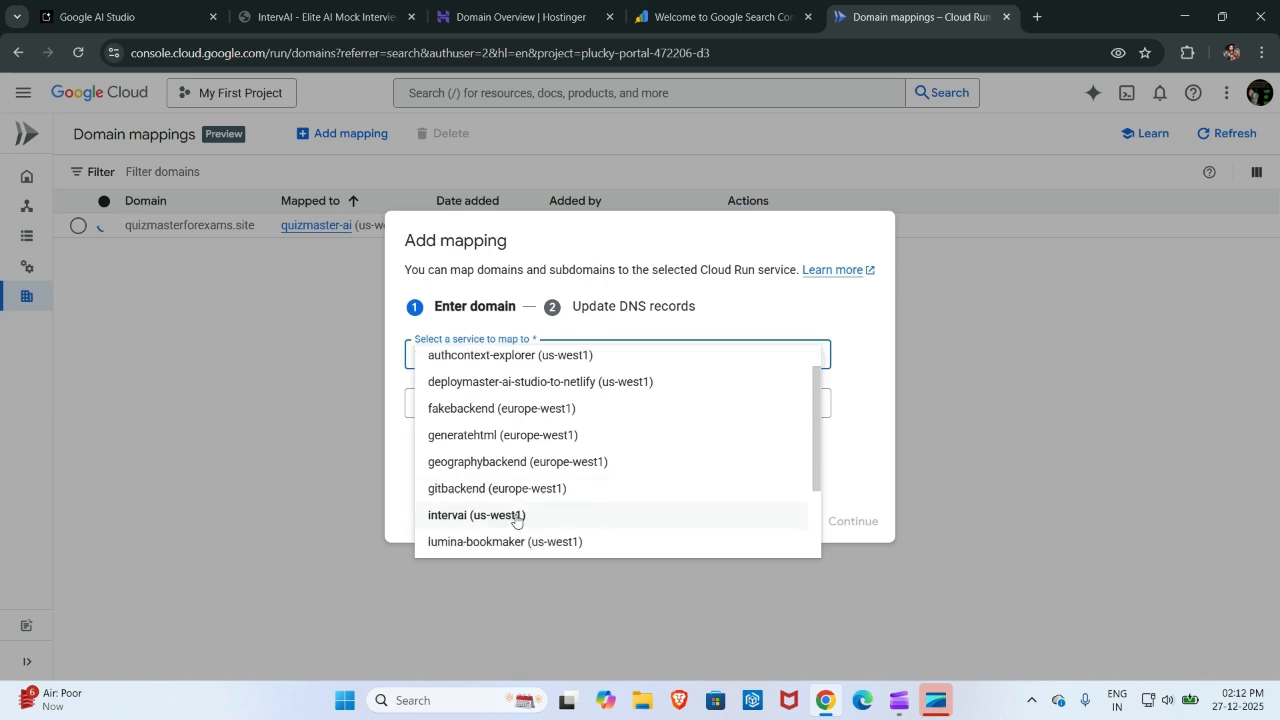
left_click(516, 517)
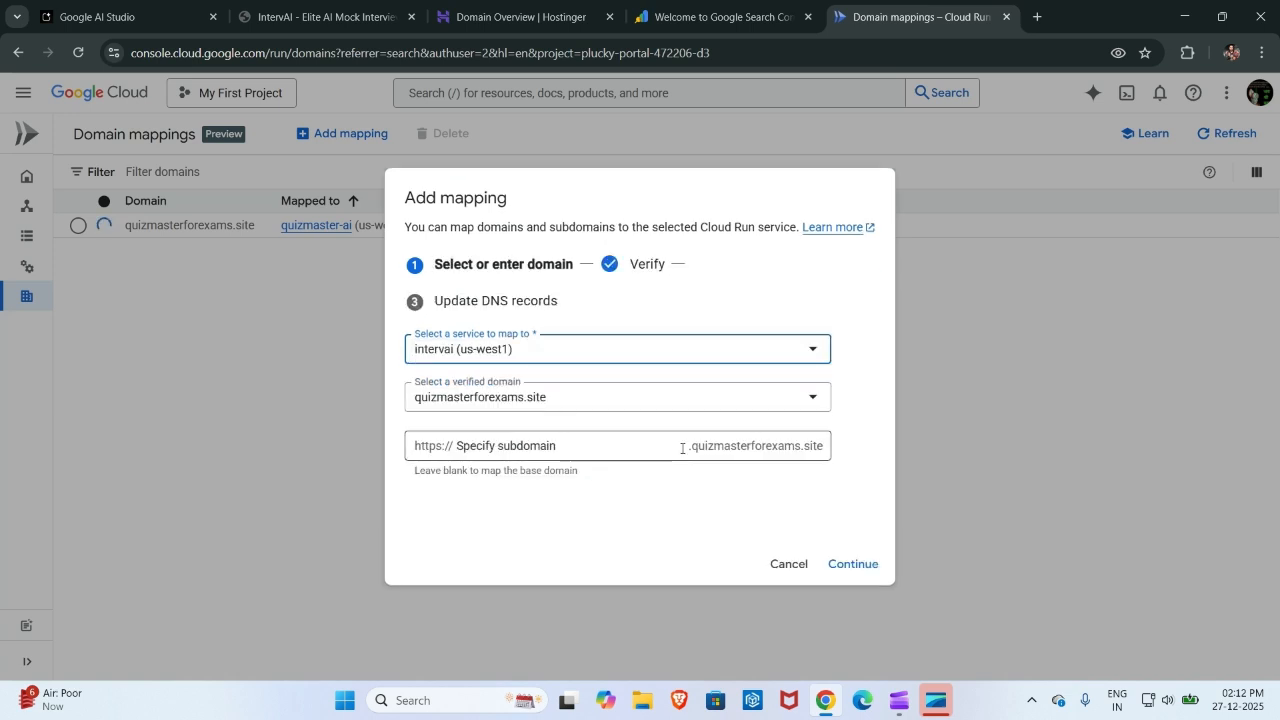
left_click(598, 444)
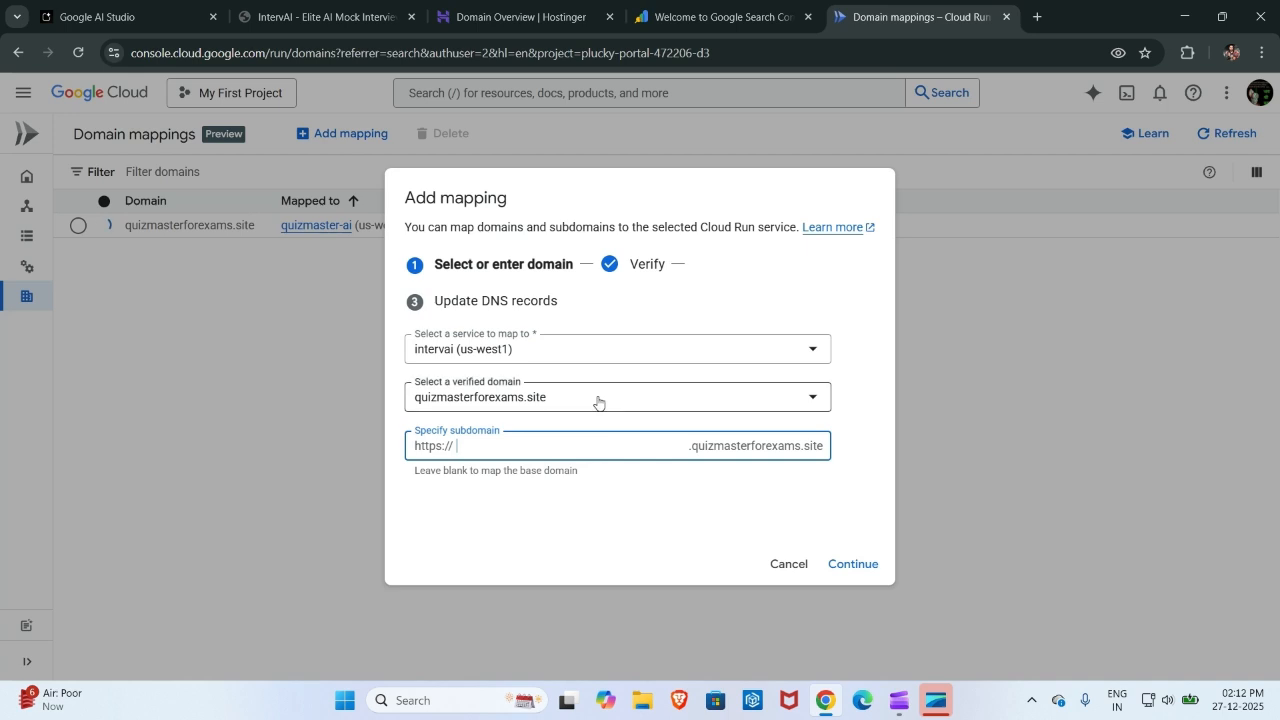
left_click(598, 402)
left_click(500, 407)
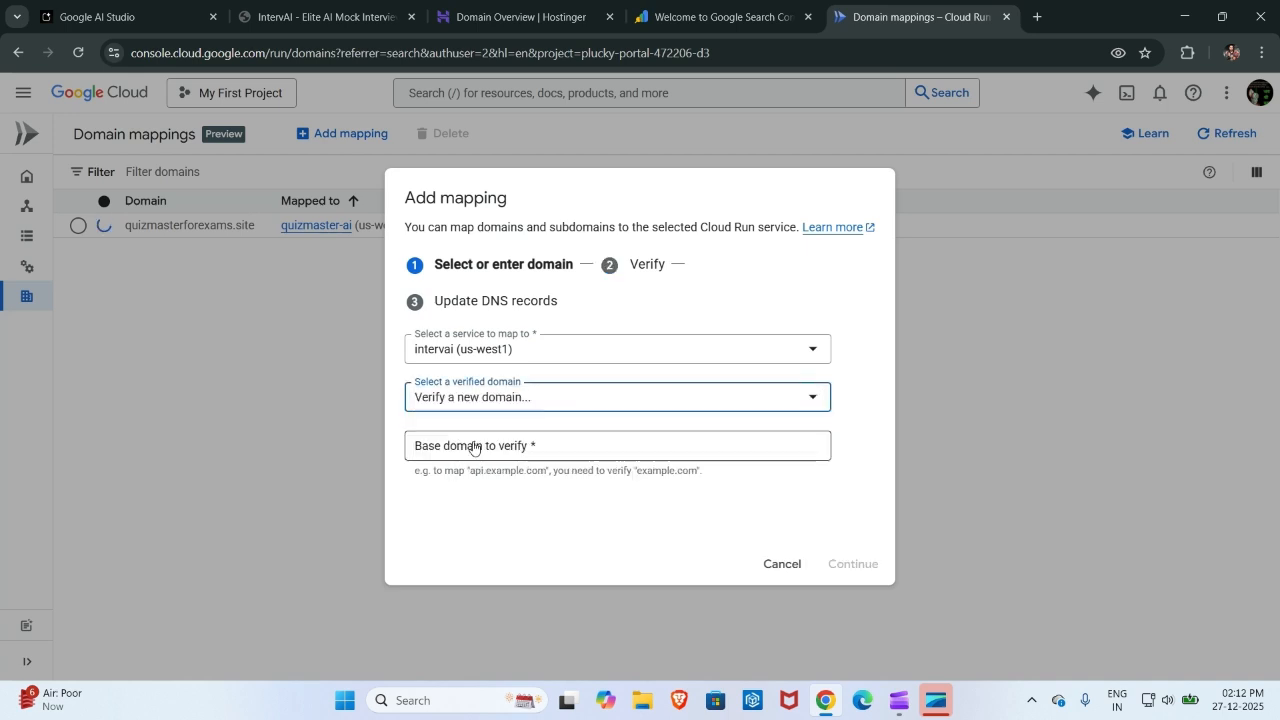
left_click(468, 446)
key("ctrl+v")
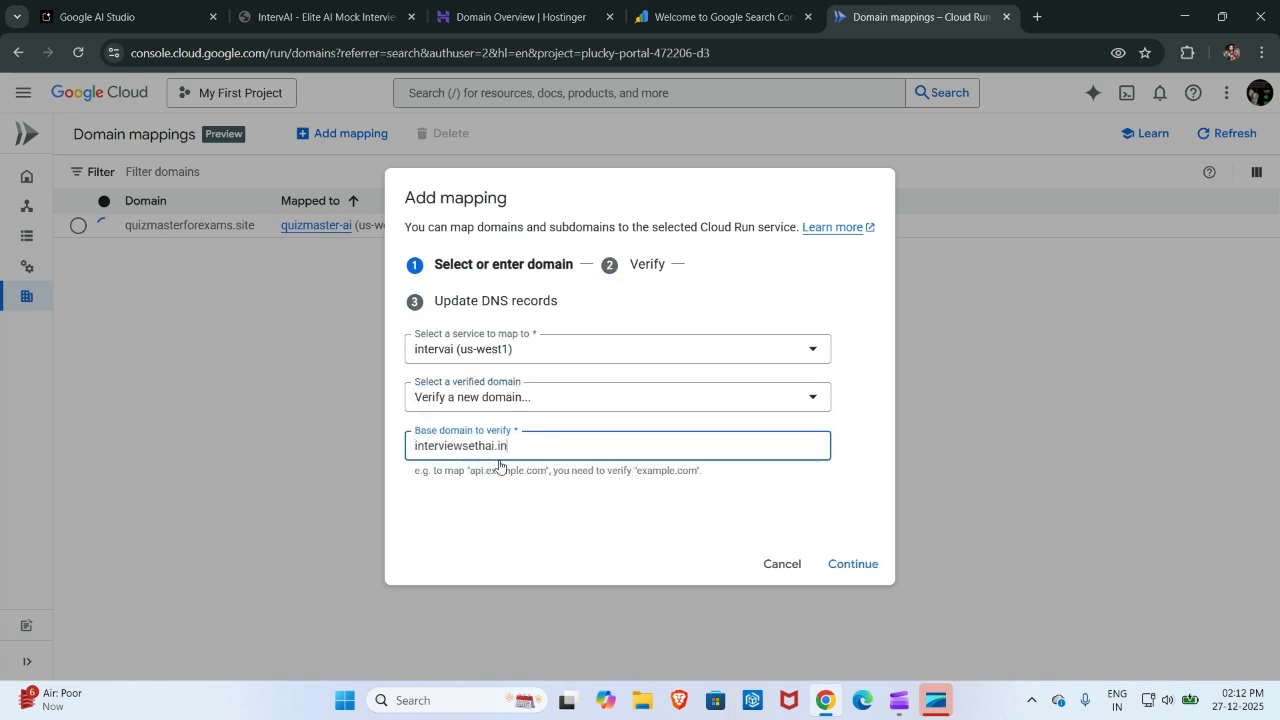
left_click(853, 564)
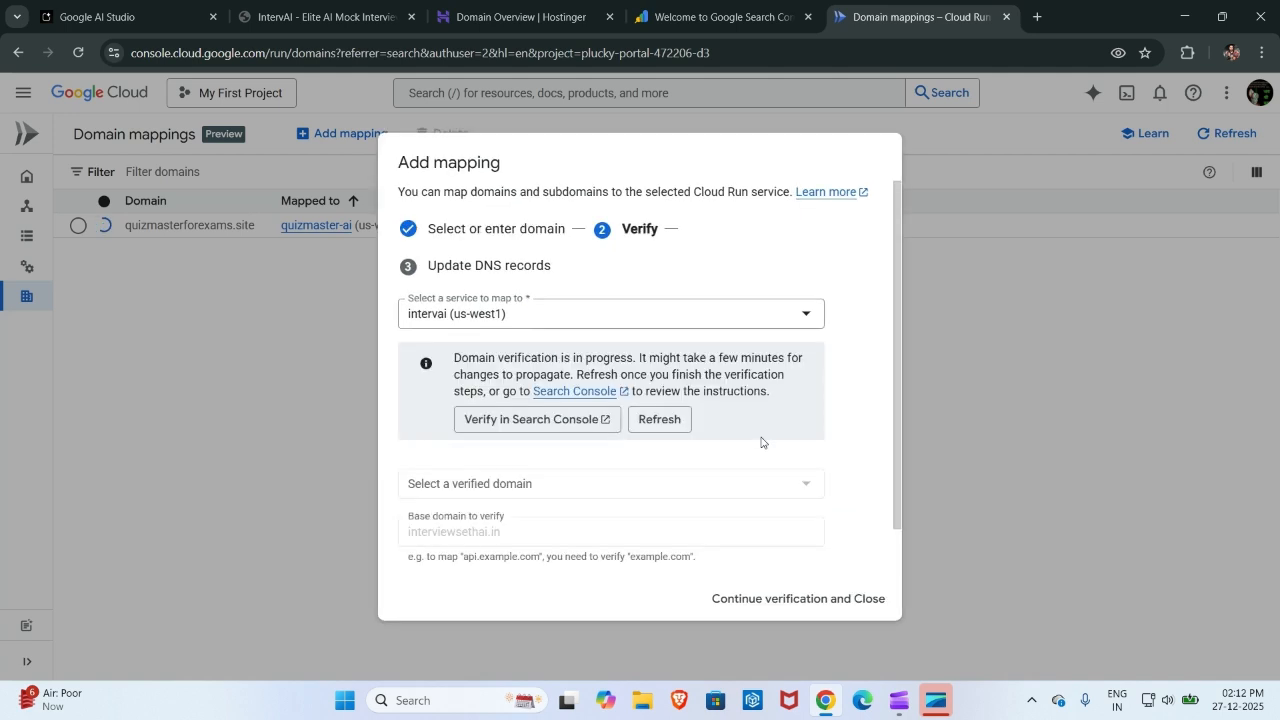
Open Search Console from the mapping's verification stage, add interviewsethai.in as a Domain property, and finish its ownership verification.
left_click(587, 421)
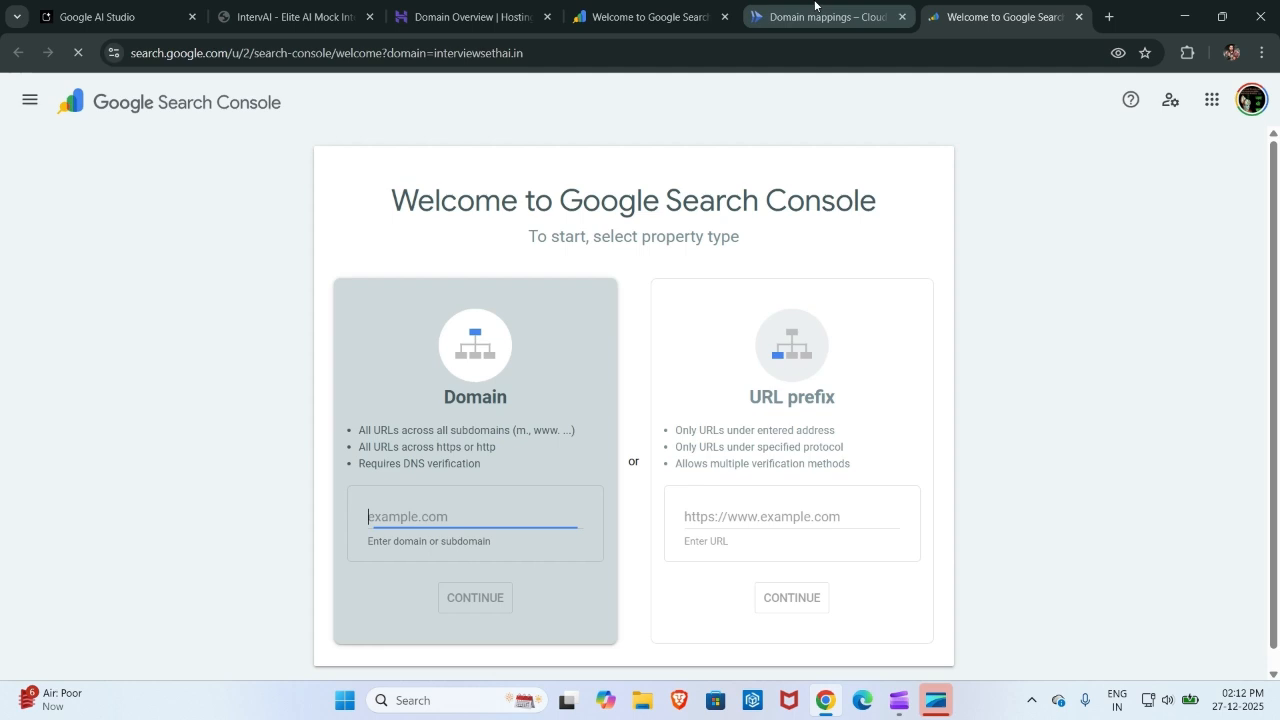
left_click(813, 16)
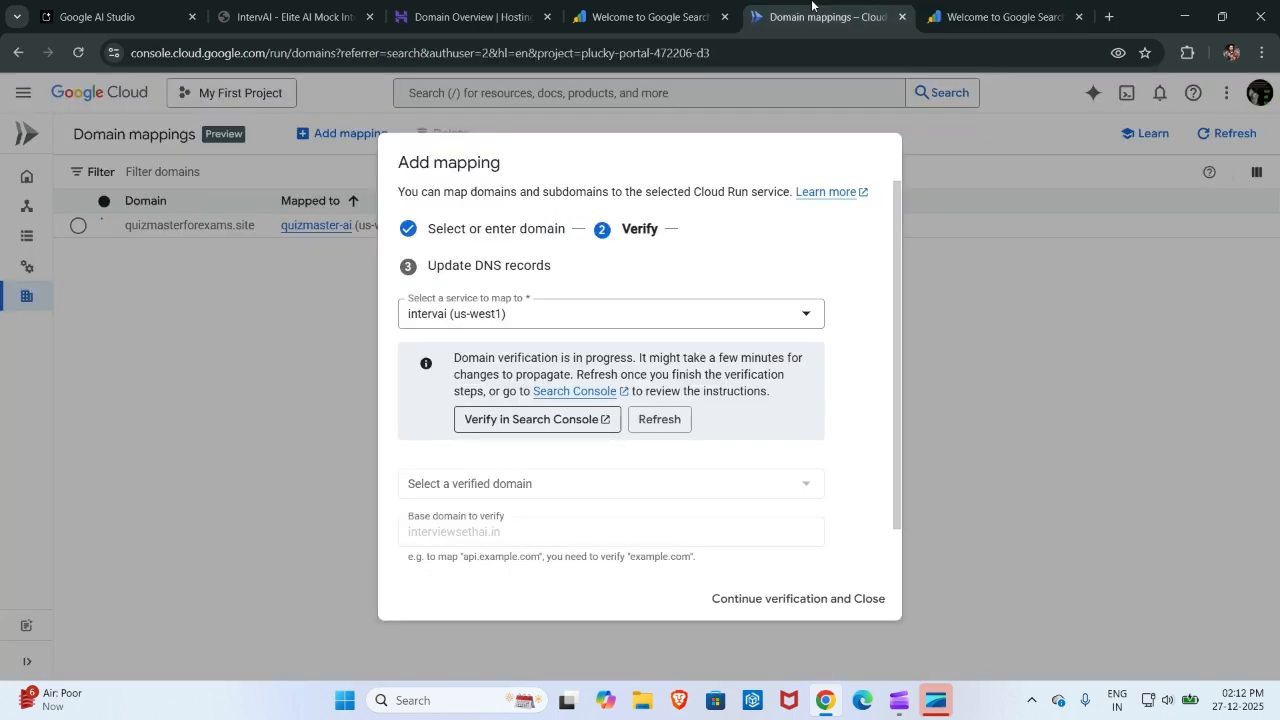
left_click(660, 420)
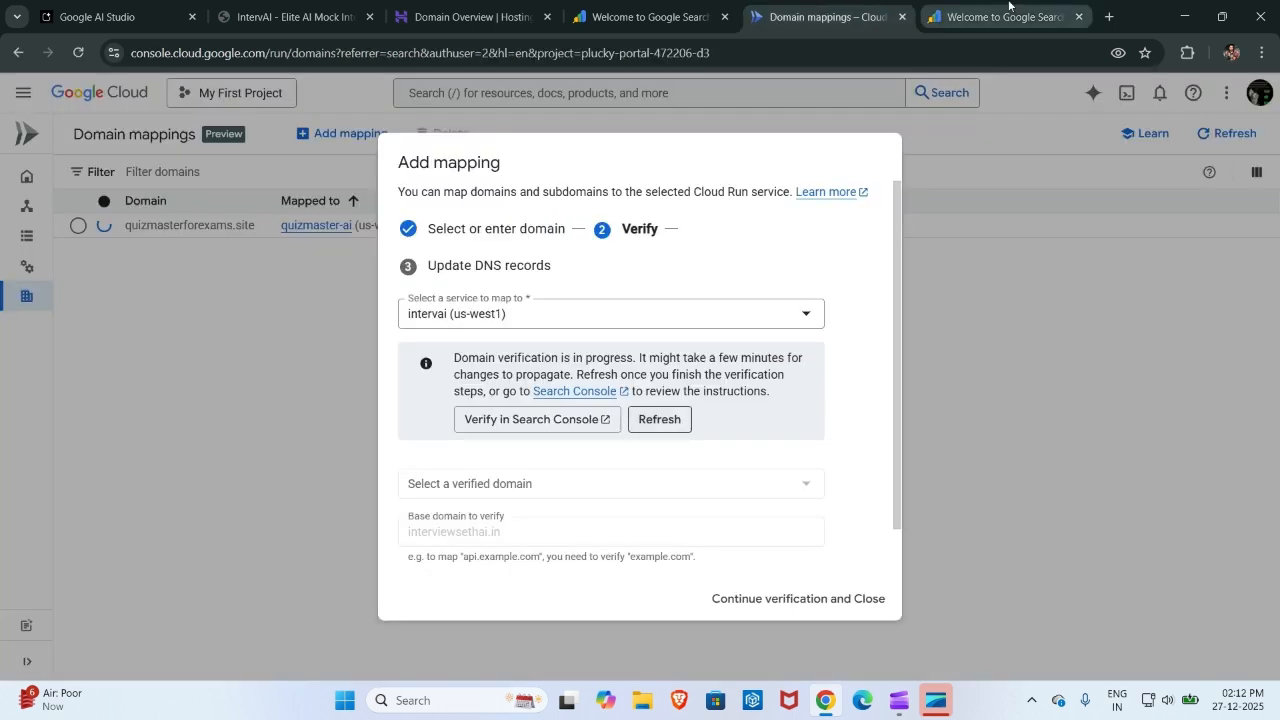
left_click_drag(1008, 5, 853, 5)
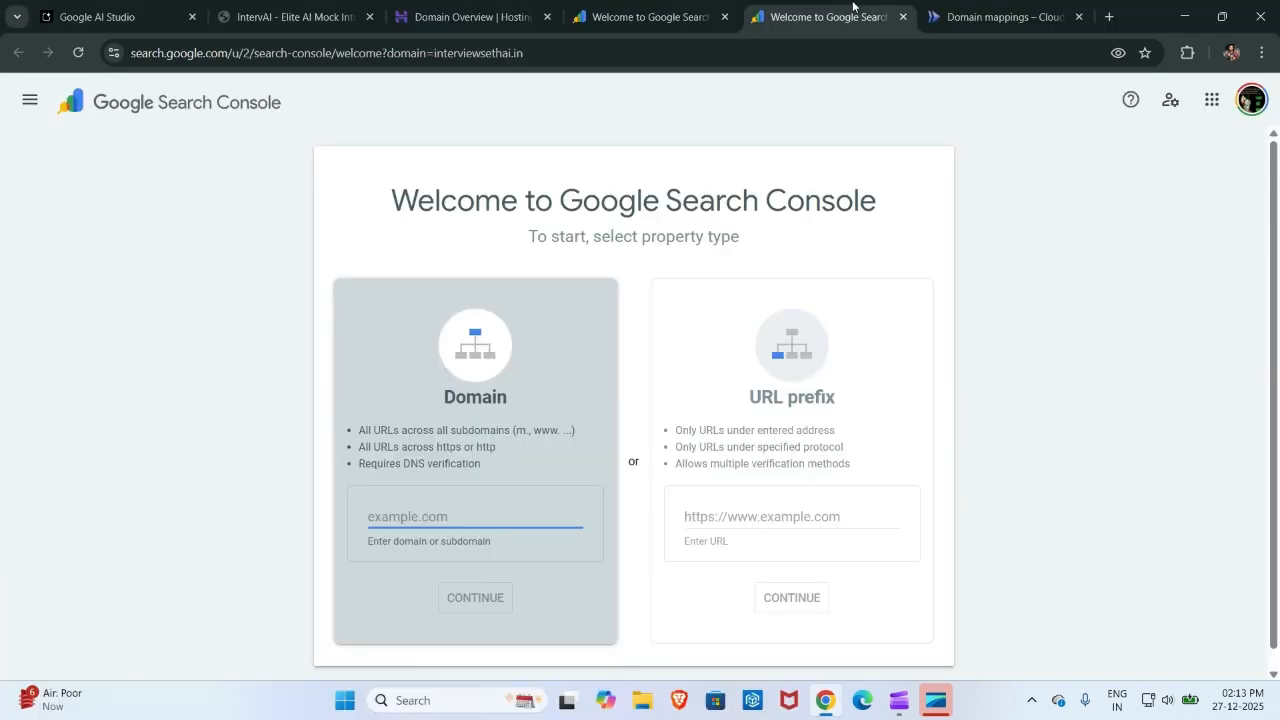
left_click(485, 514)
type("interviewsethai.in")
left_click(477, 600)
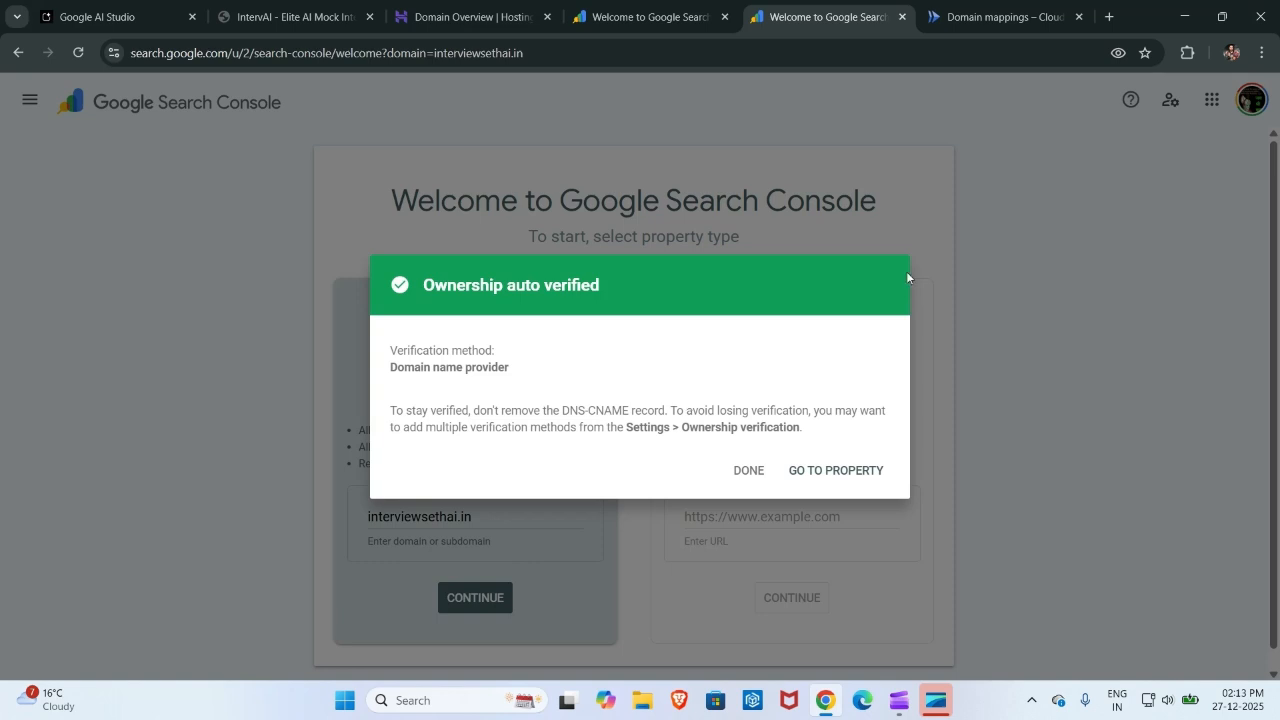
left_click(762, 470)
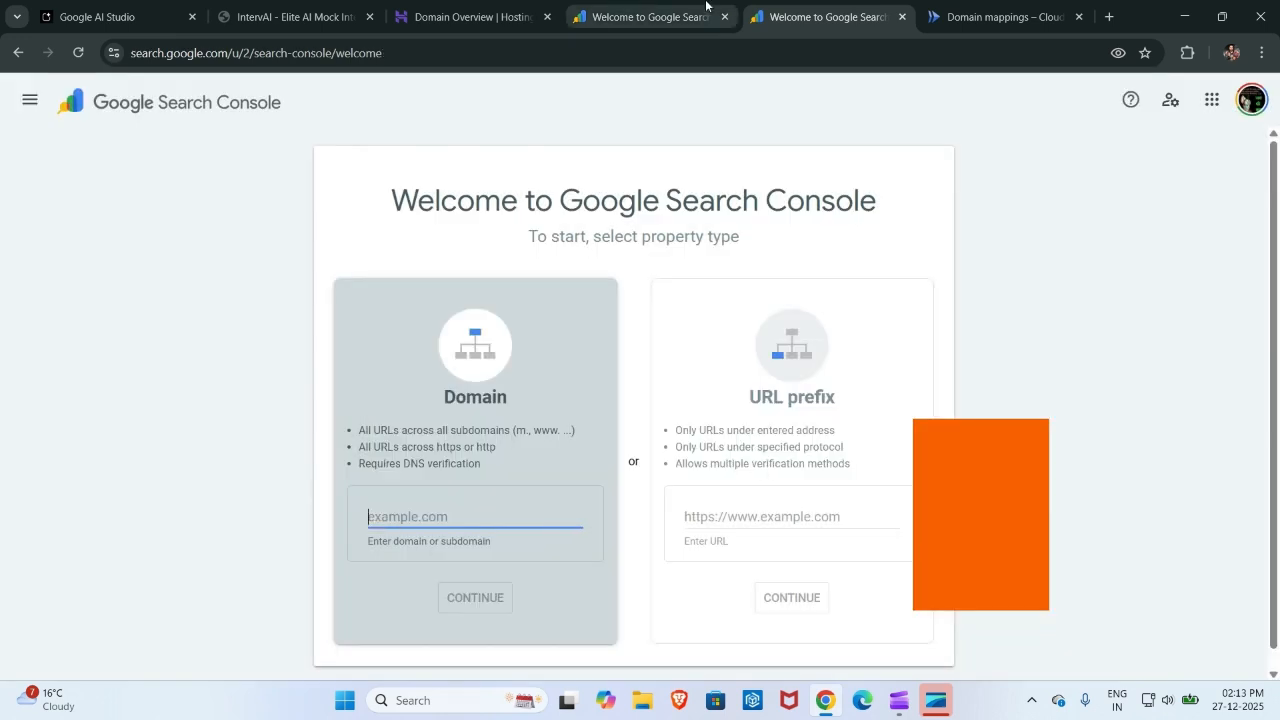
Return to the Cloud Run mapping, refresh the verification status, and map the base domain interviewsethai.in with the subdomain left blank.
left_click(645, 8)
left_click(474, 8)
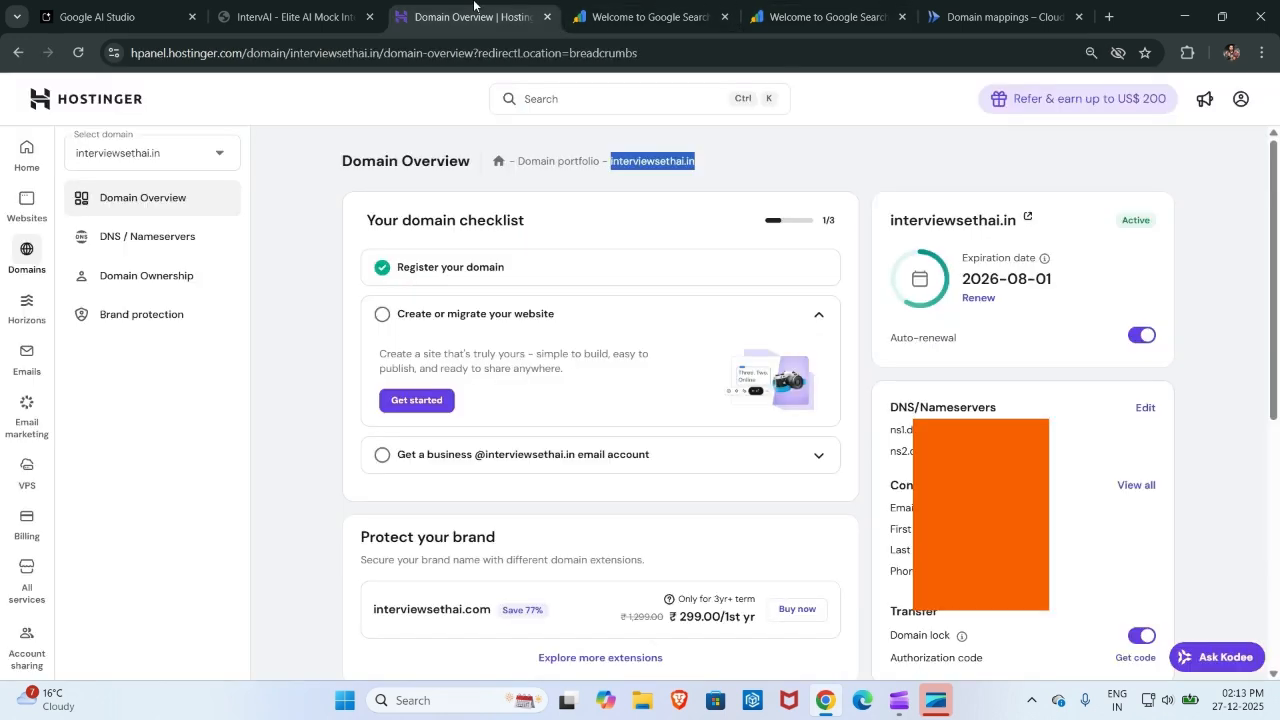
left_click(968, 6)
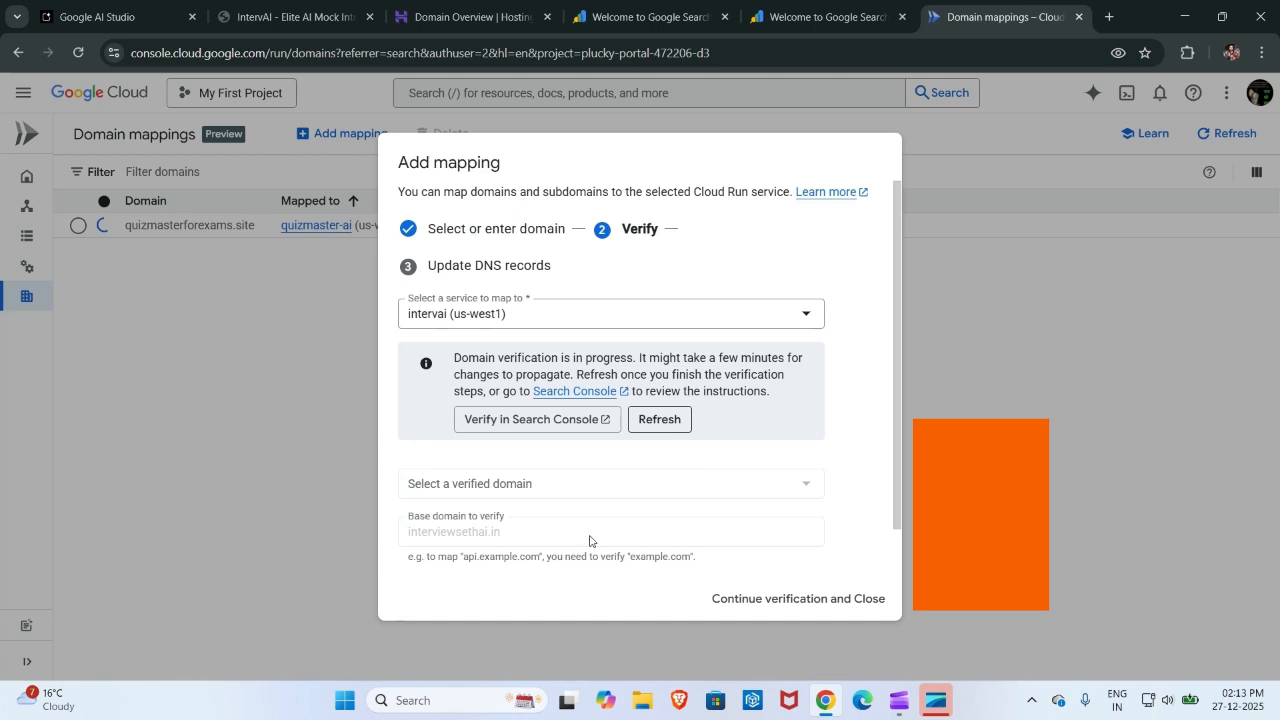
left_click(657, 421)
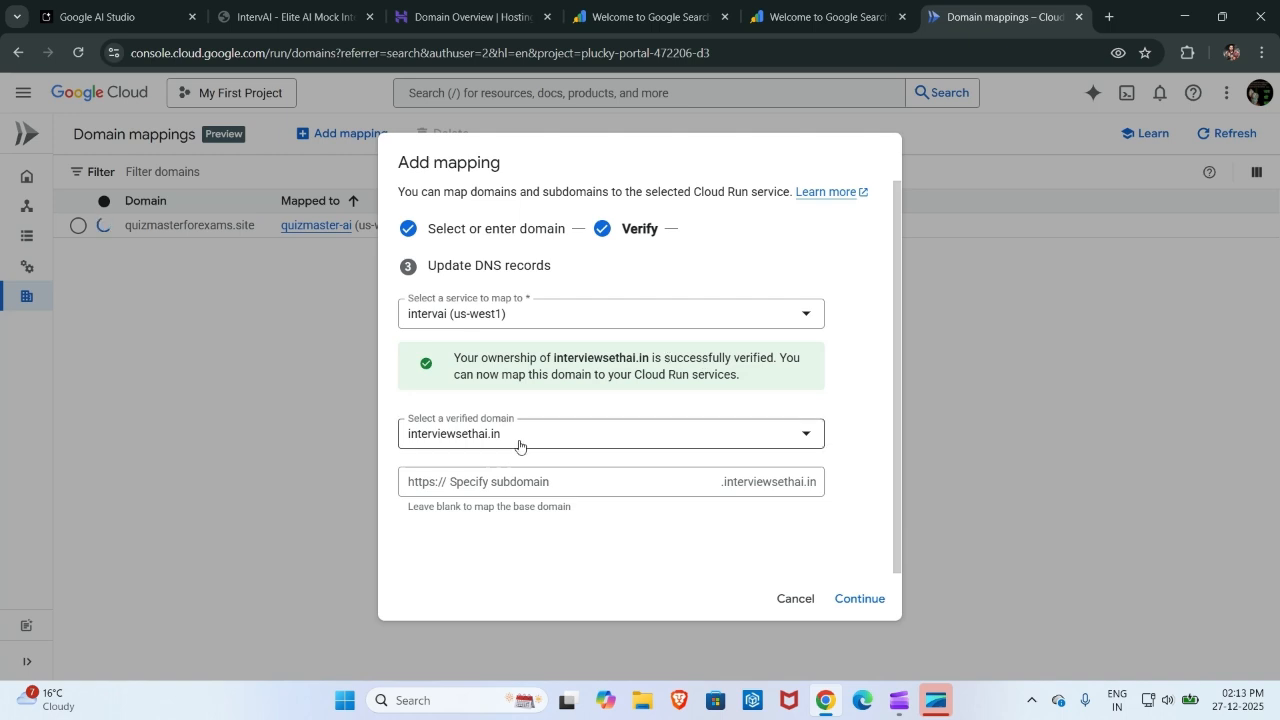
left_click(594, 487)
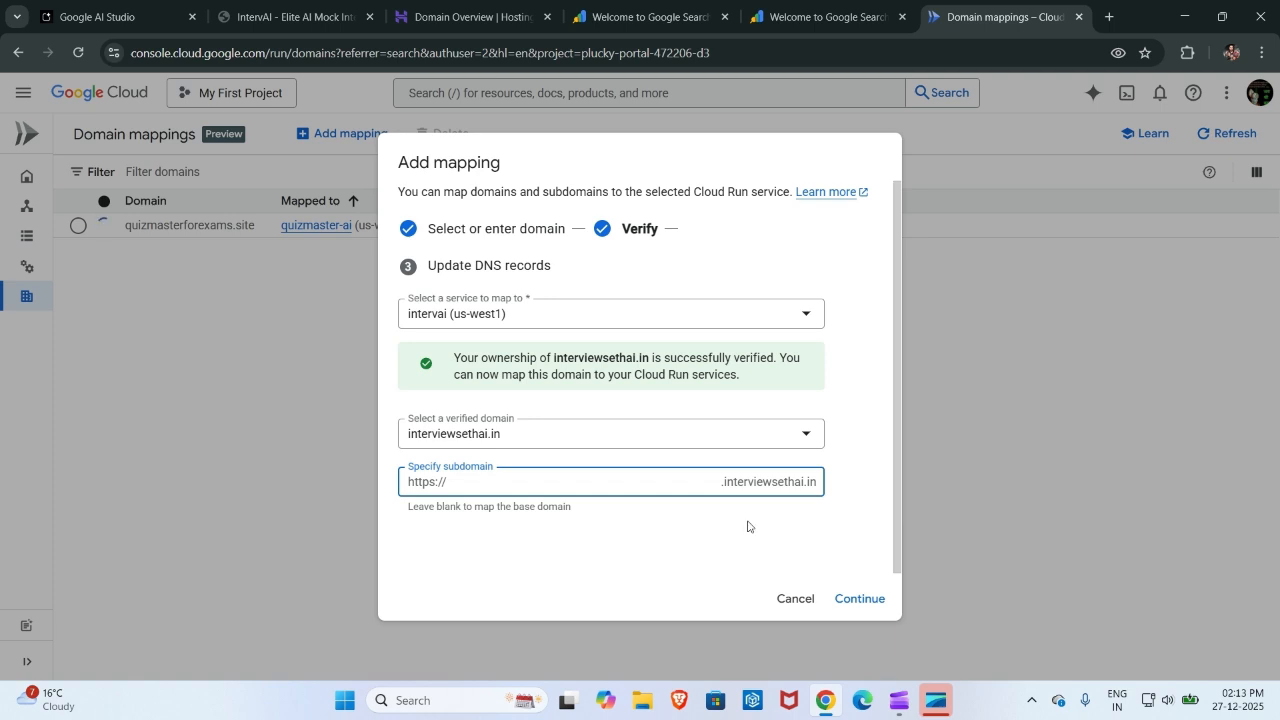
left_click(859, 599)
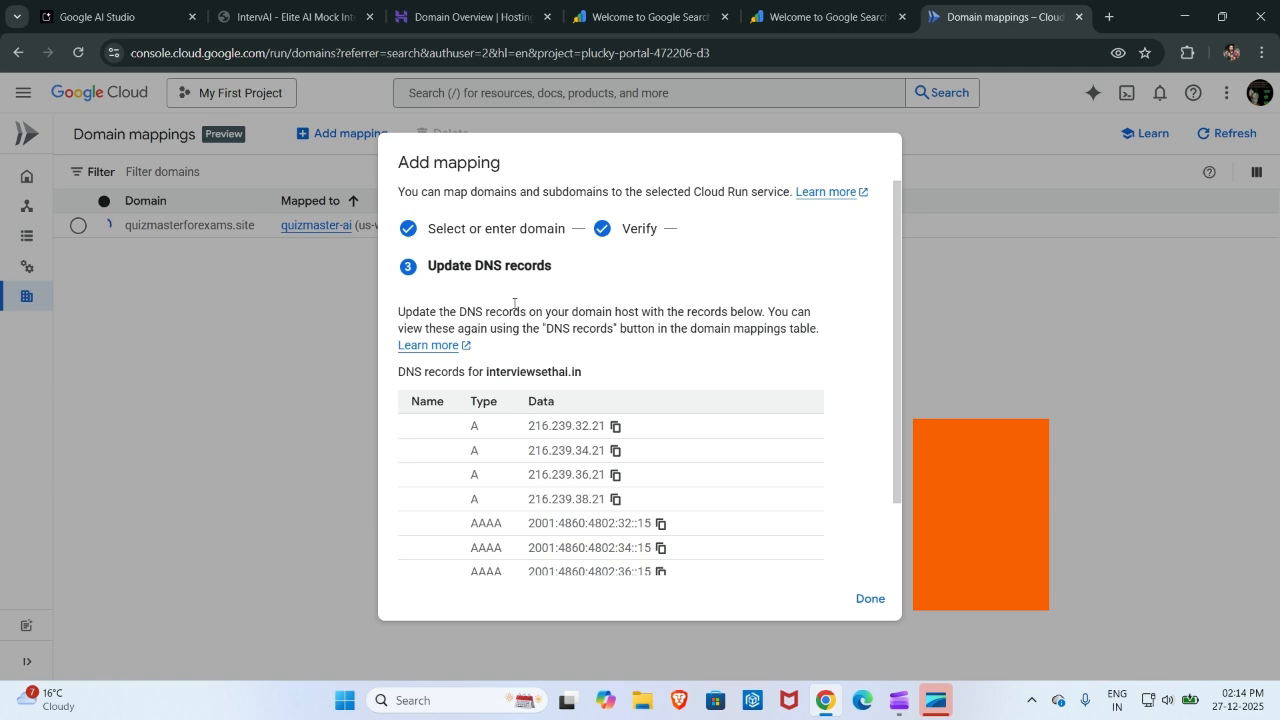
Switch to Hostinger, open the DNS records for interviewsethai.in, and close the duplicate Search Console tab.
left_click(485, 12)
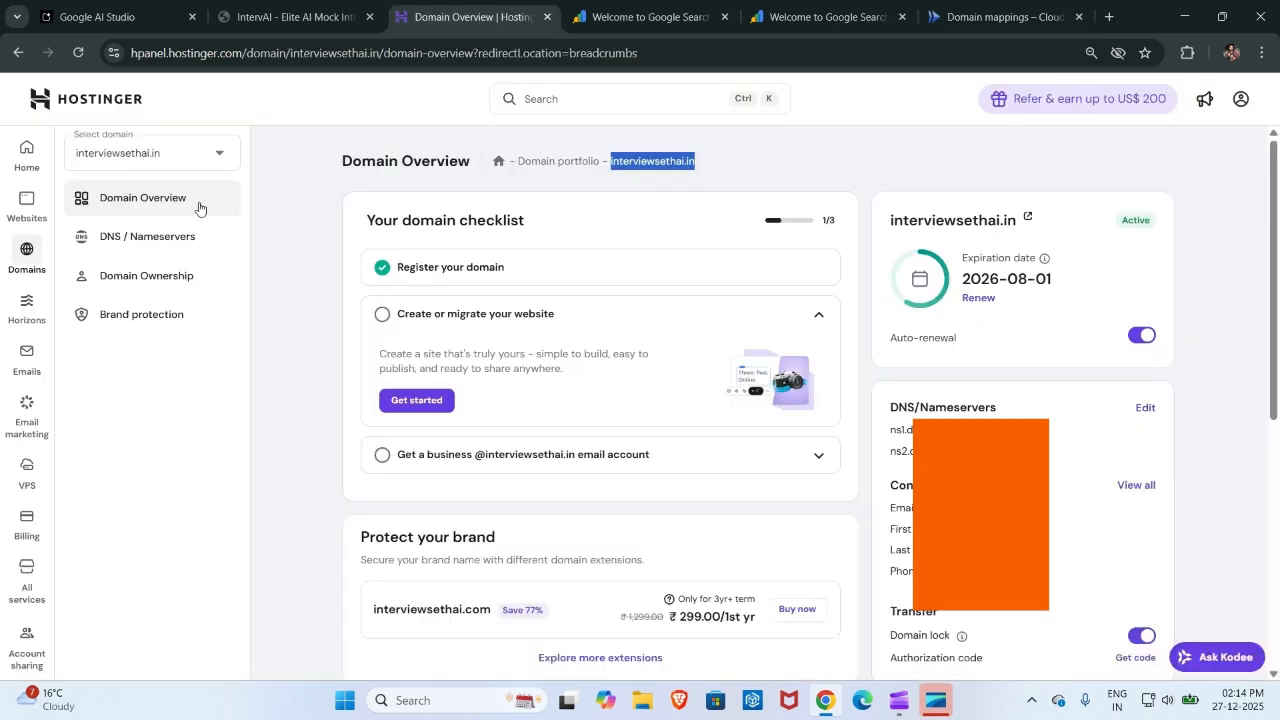
left_click(149, 239)
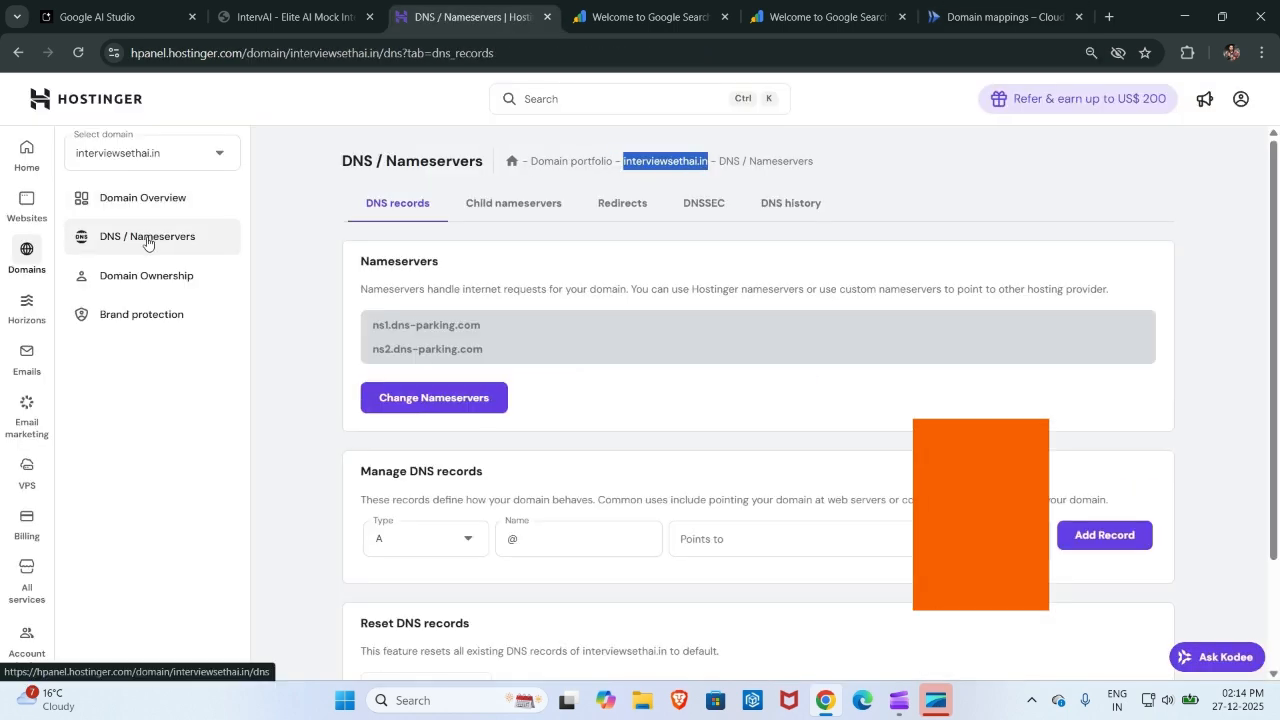
scroll(413, 450, "down", 1)
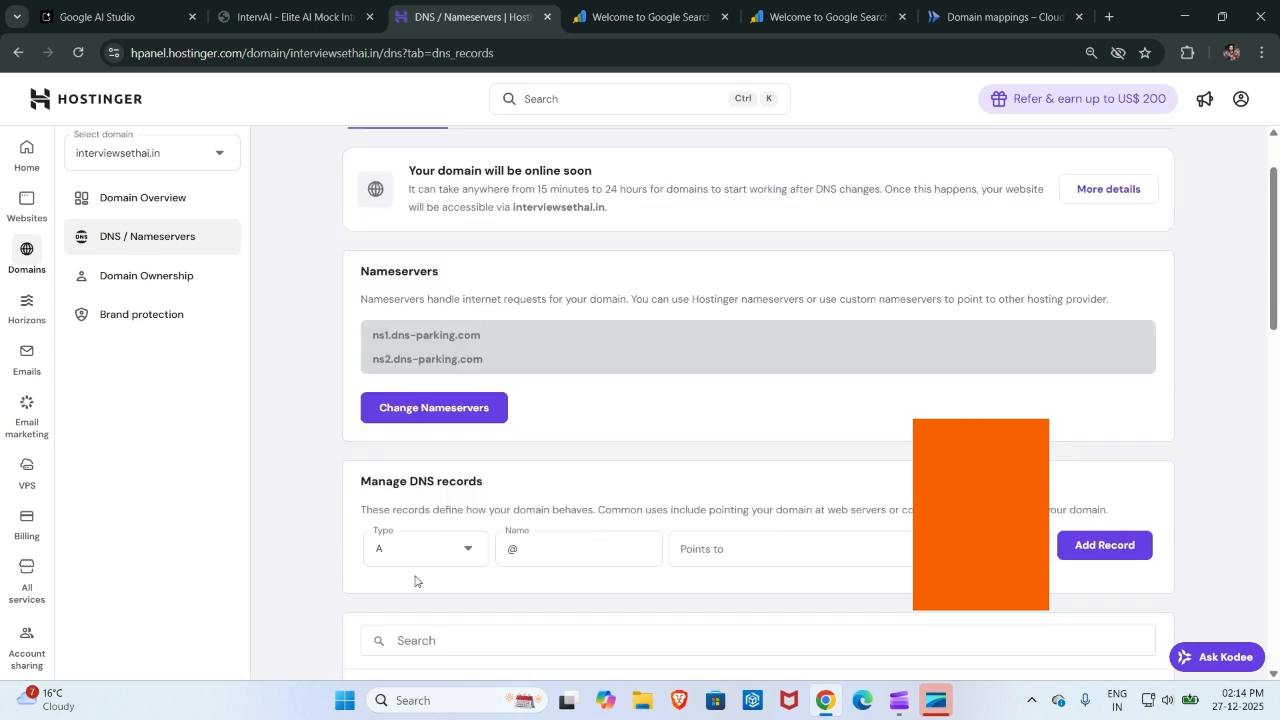
scroll(415, 581, "down", 1)
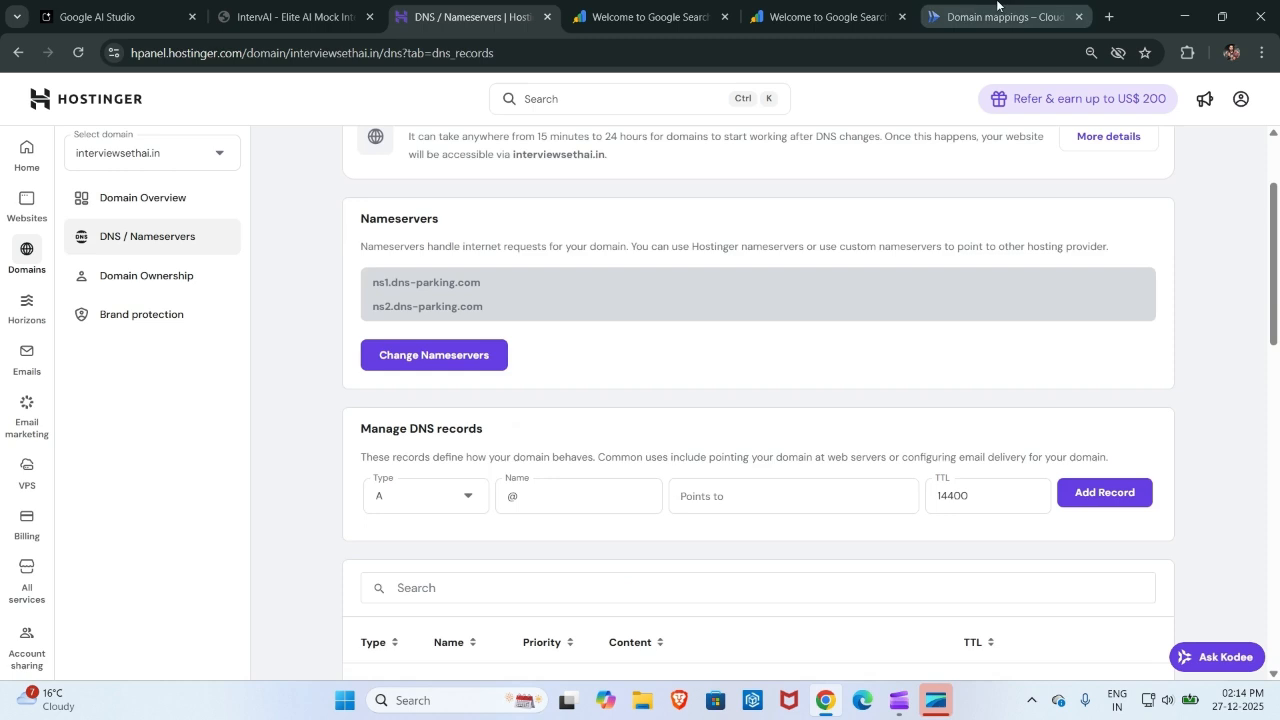
left_click(845, 16)
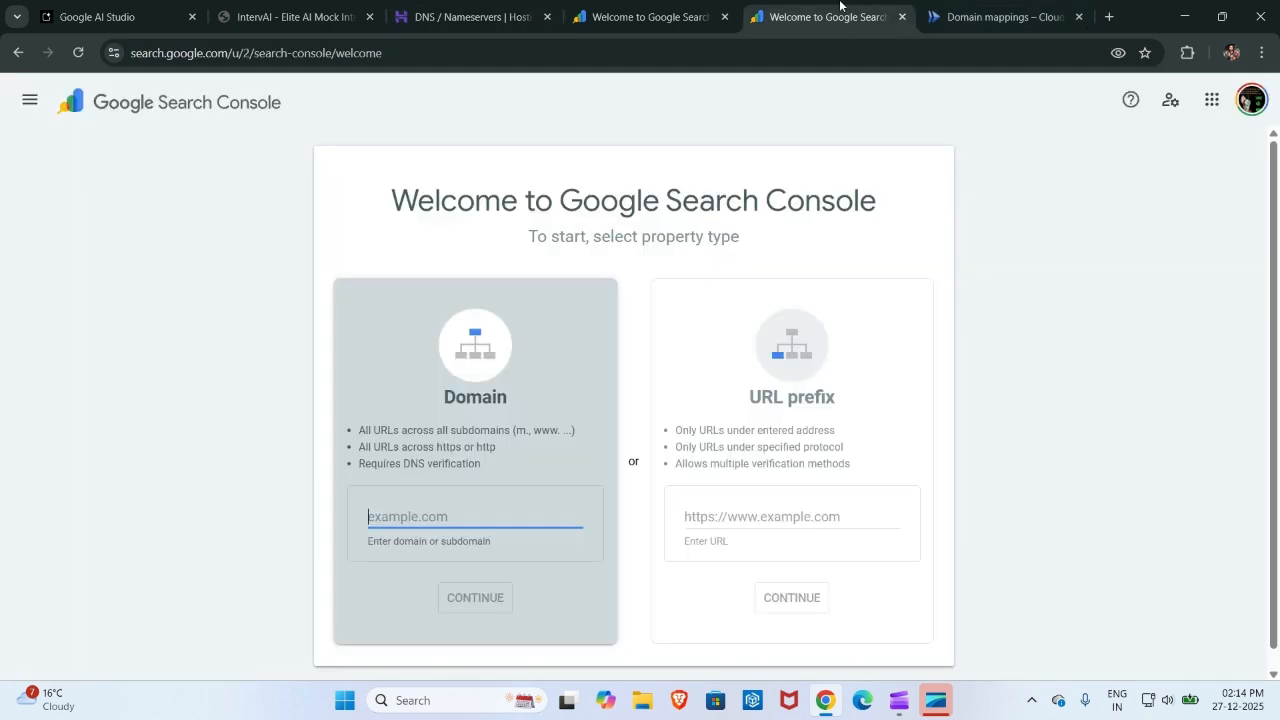
left_click(903, 17)
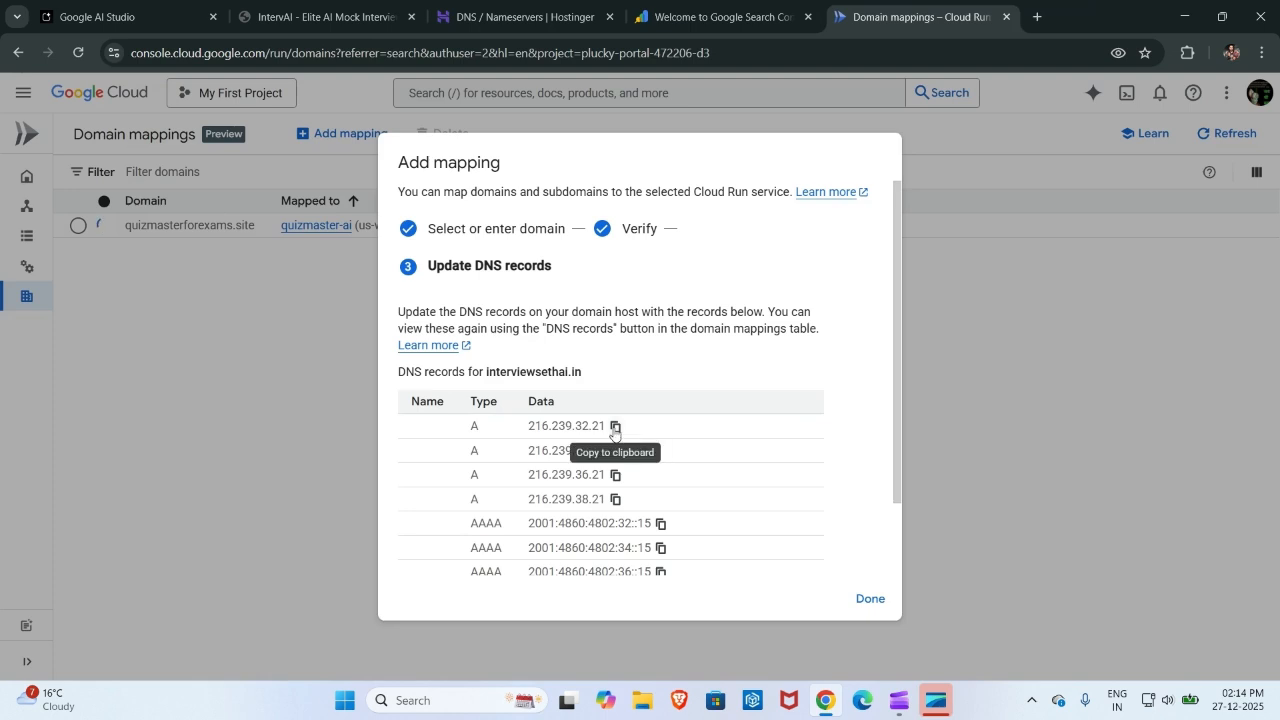
Fill in an A record for @ in Hostinger pointing to Cloud Run's 216.239.32.21, and cancel adding it as an additional record.
left_click(513, 20)
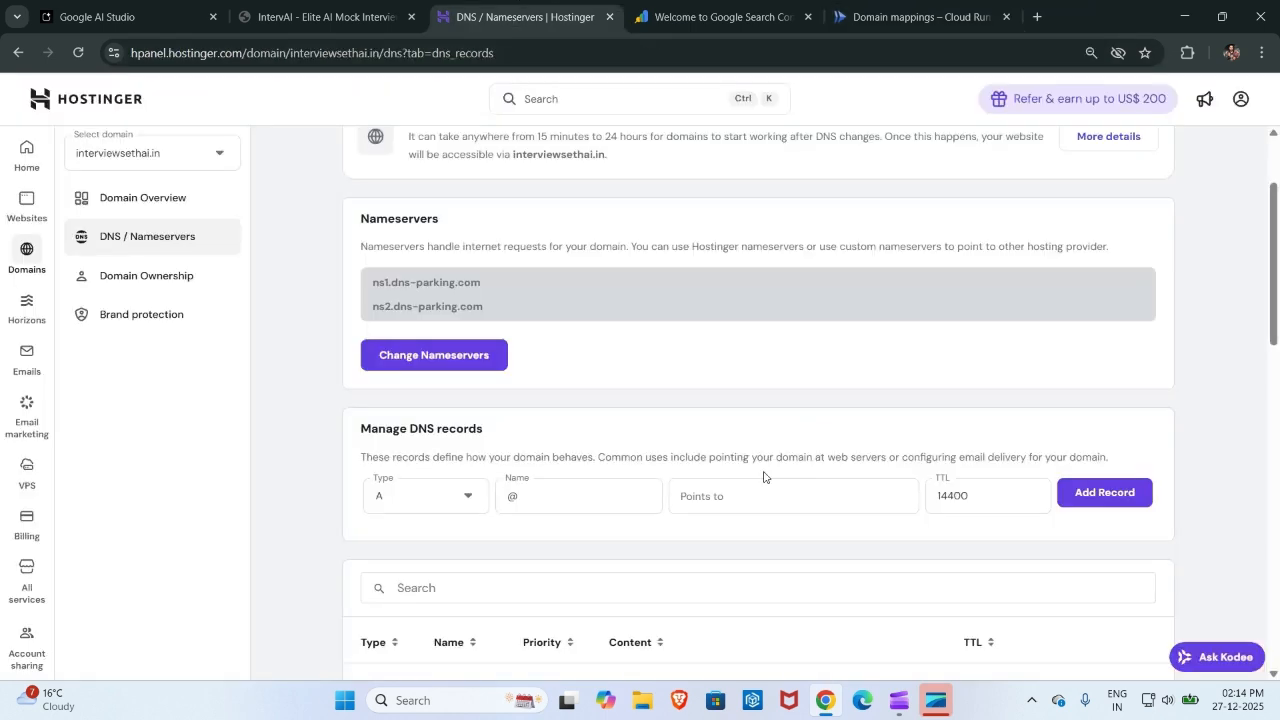
left_click(780, 502)
type("216.239.32.21")
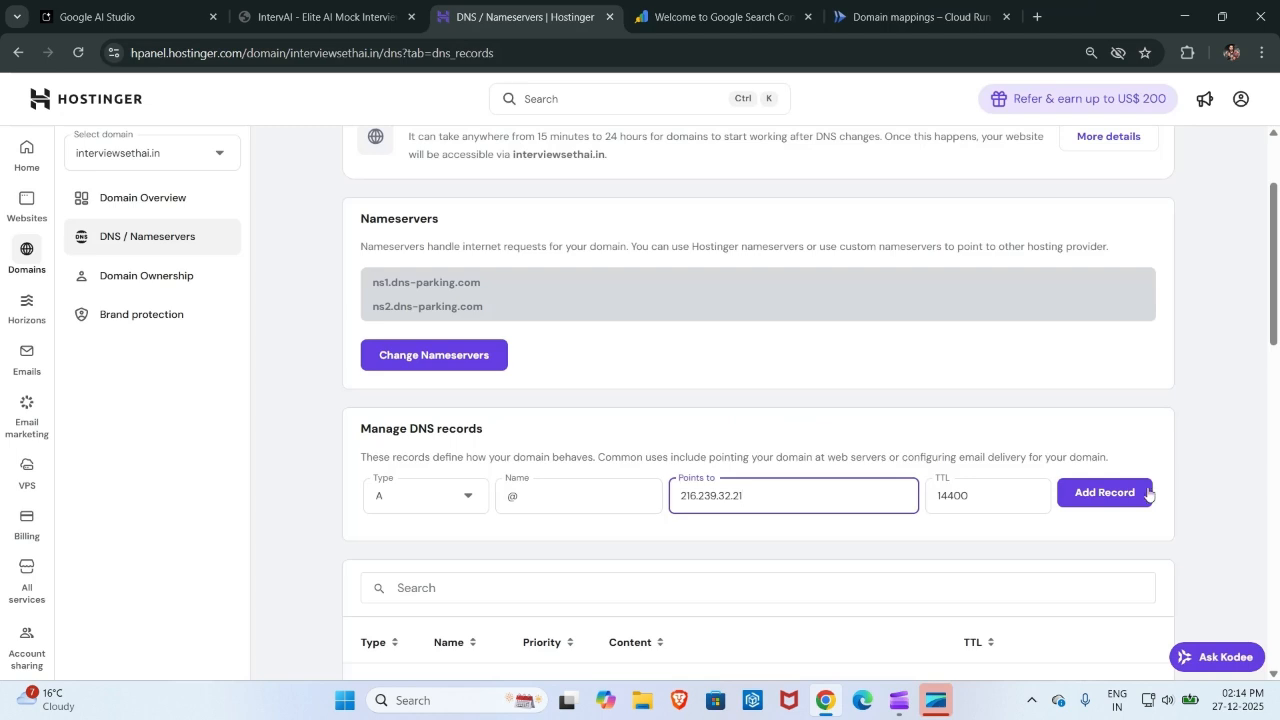
left_click(1110, 505)
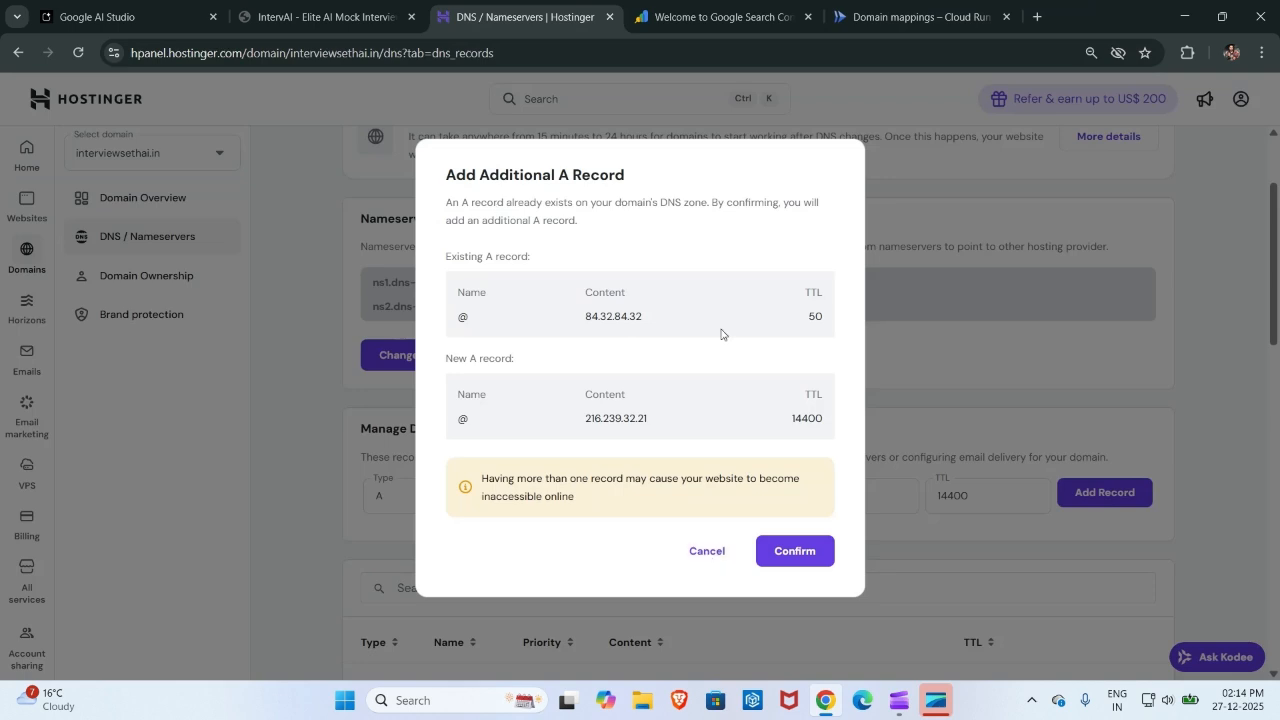
left_click(707, 551)
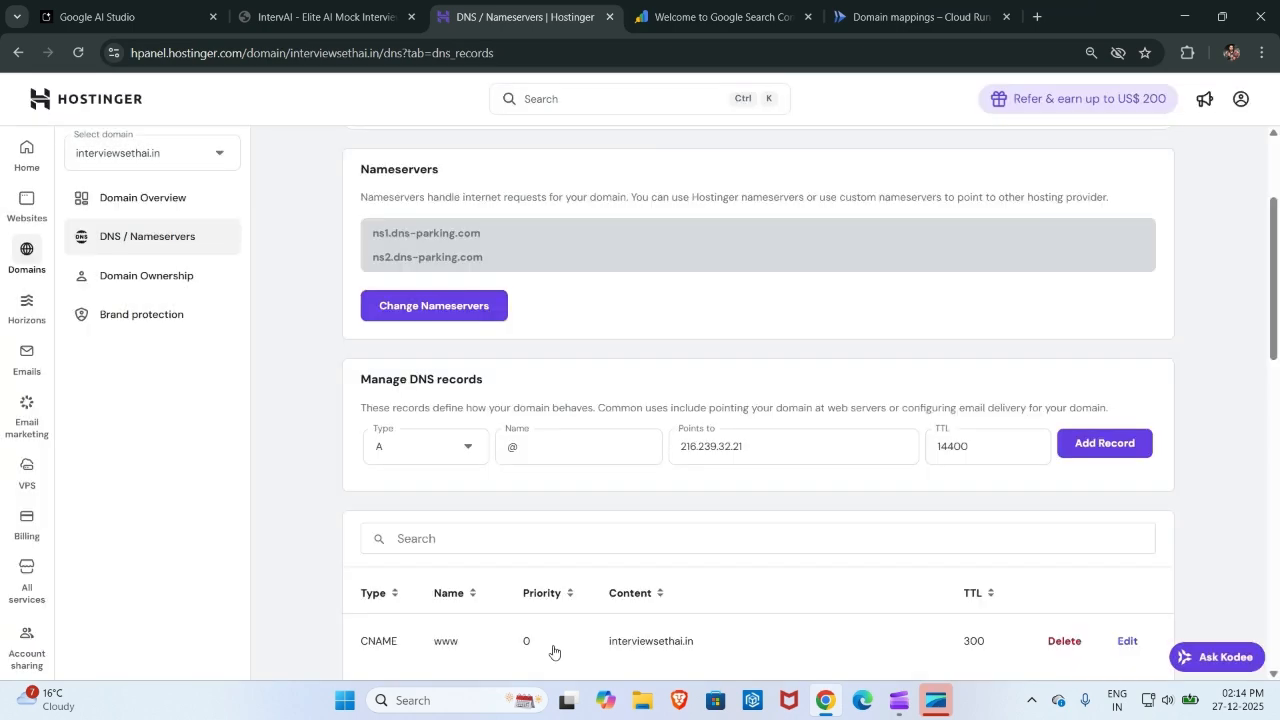
Delete the existing A record for @ pointing to 84.32.84.32 from the domain's DNS records.
scroll(553, 652, "down", 7)
scroll(553, 650, "down", 2)
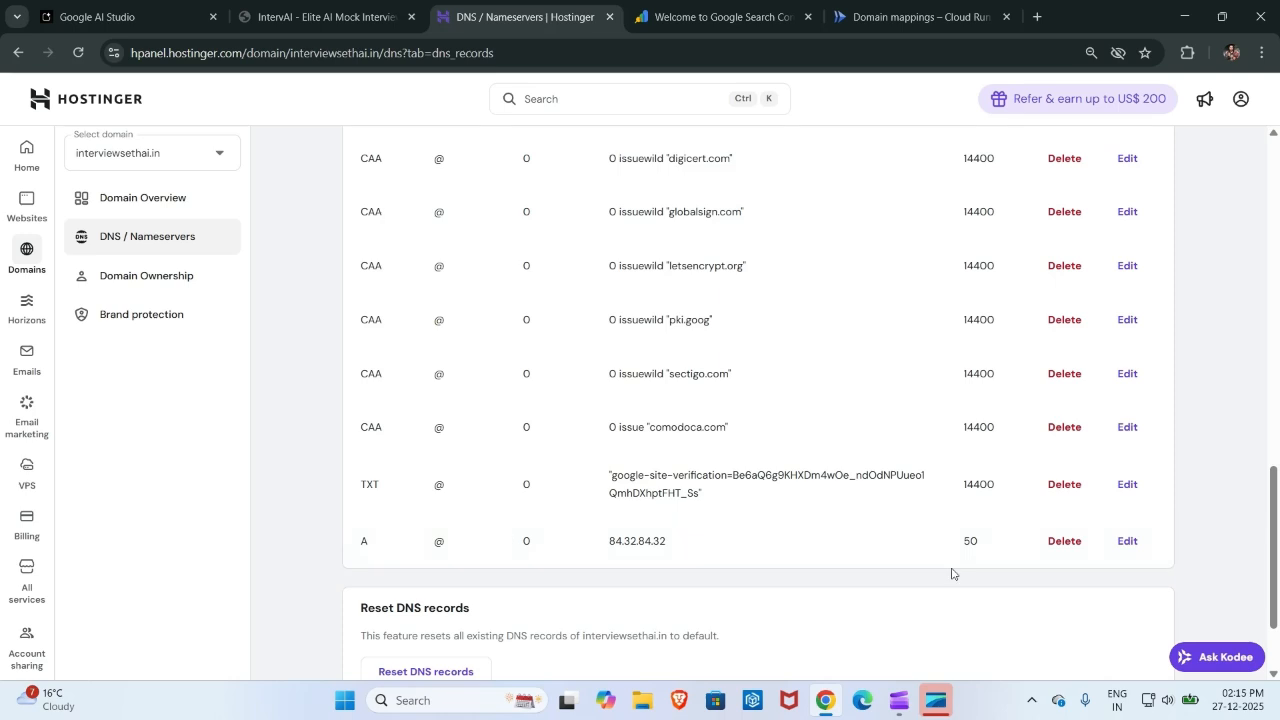
scroll(1074, 551, "up", 3)
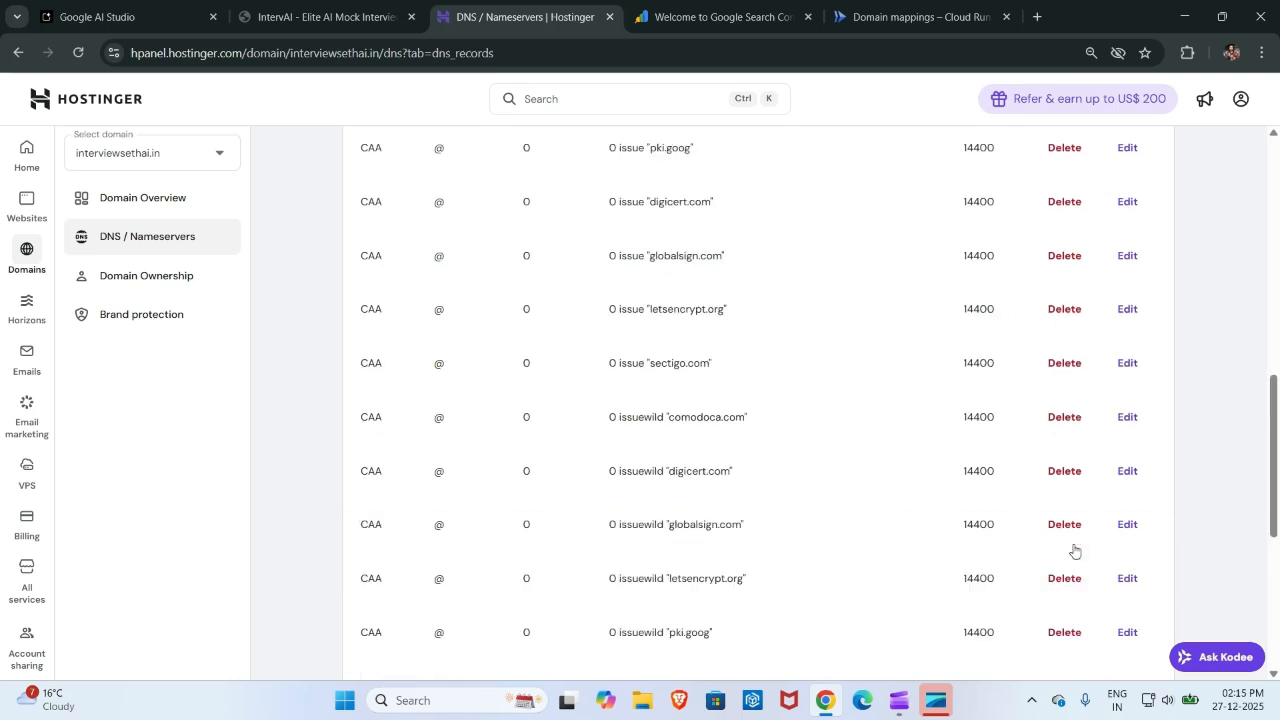
scroll(1074, 551, "up", 5)
scroll(1074, 550, "down", 10)
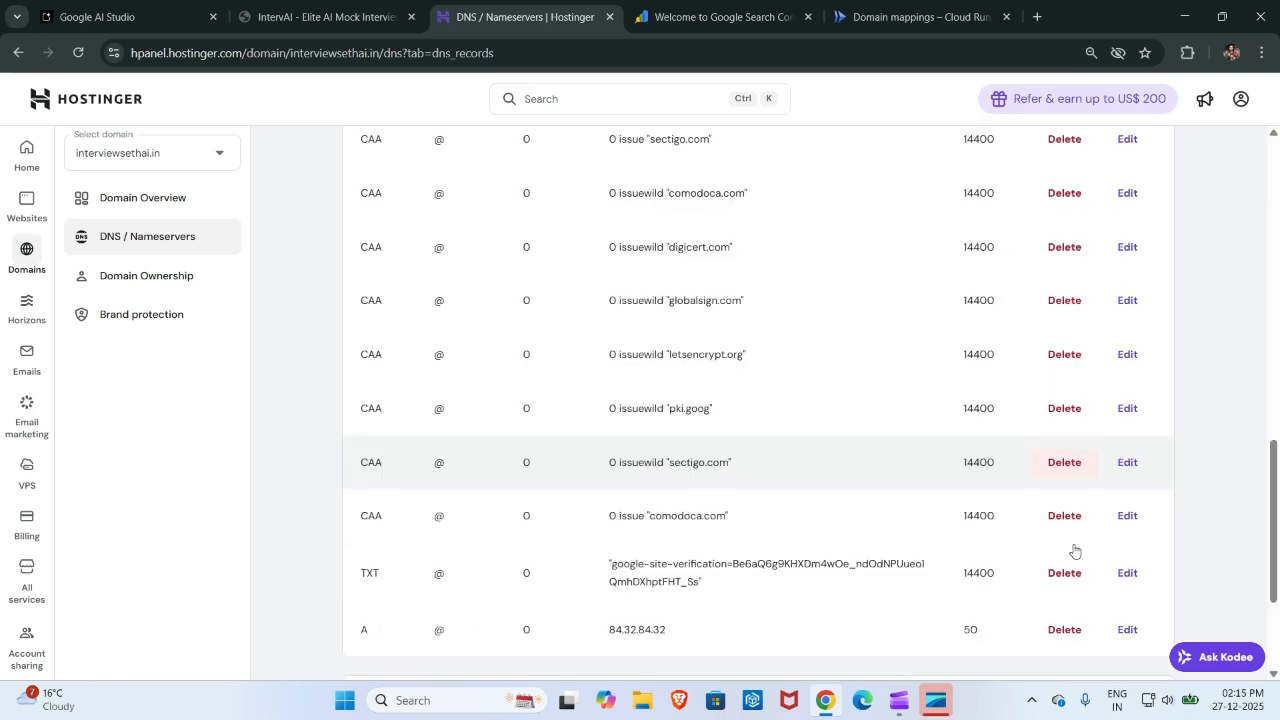
scroll(1074, 551, "down", 2)
left_click(1064, 491)
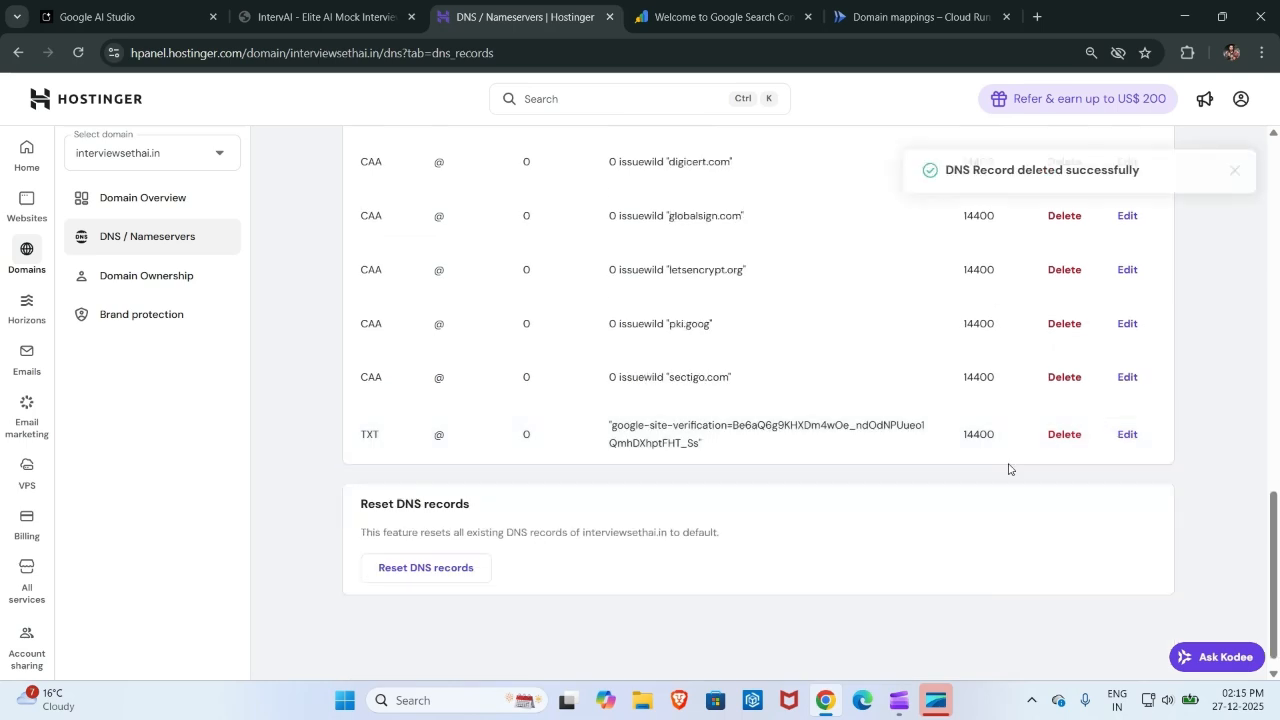
Add the A record for @ pointing to 216.239.32.21 with TTL 14400, and check it in the DNS record list.
scroll(861, 434, "up", 3)
scroll(861, 434, "up", 5)
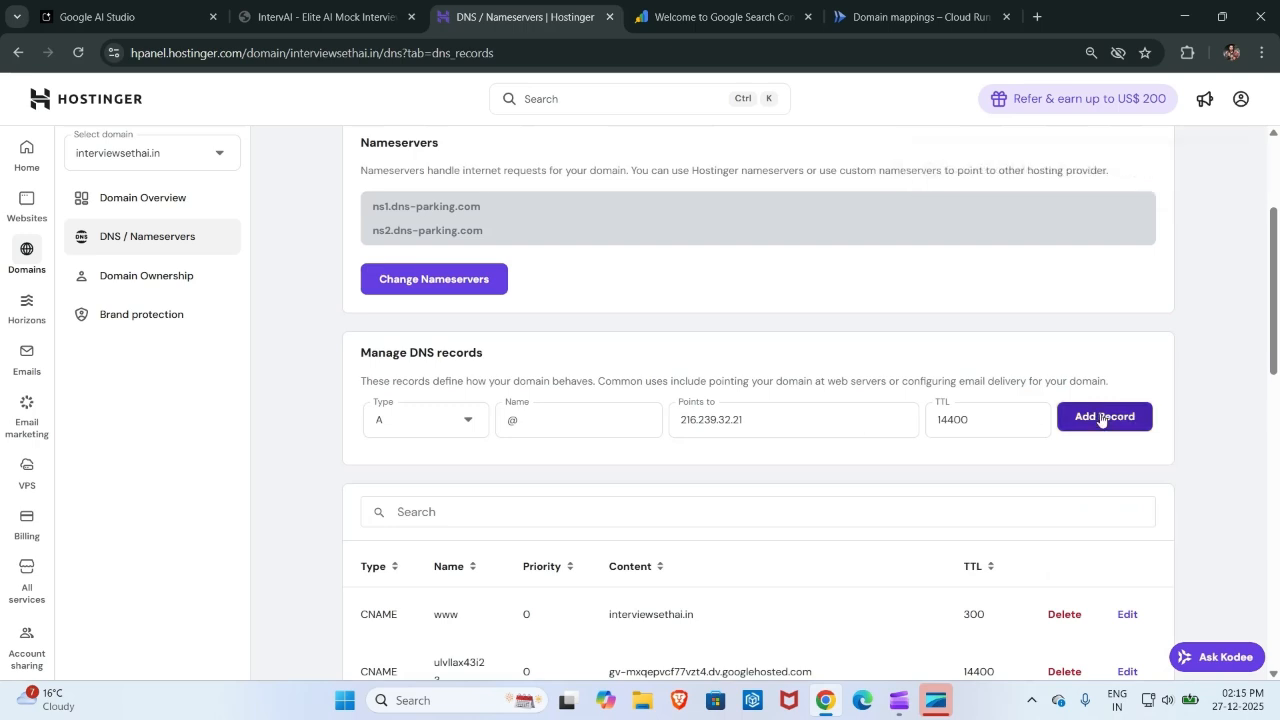
left_click(1101, 420)
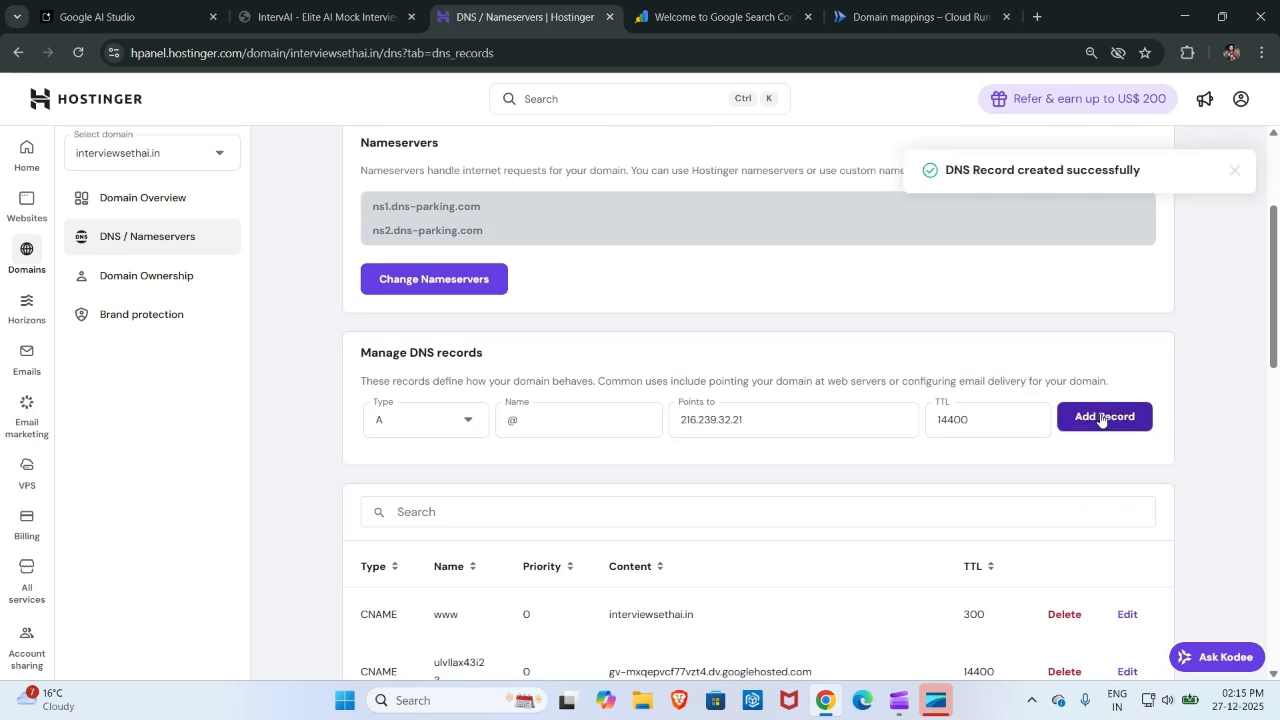
scroll(849, 514, "down", 1)
scroll(849, 514, "down", 10)
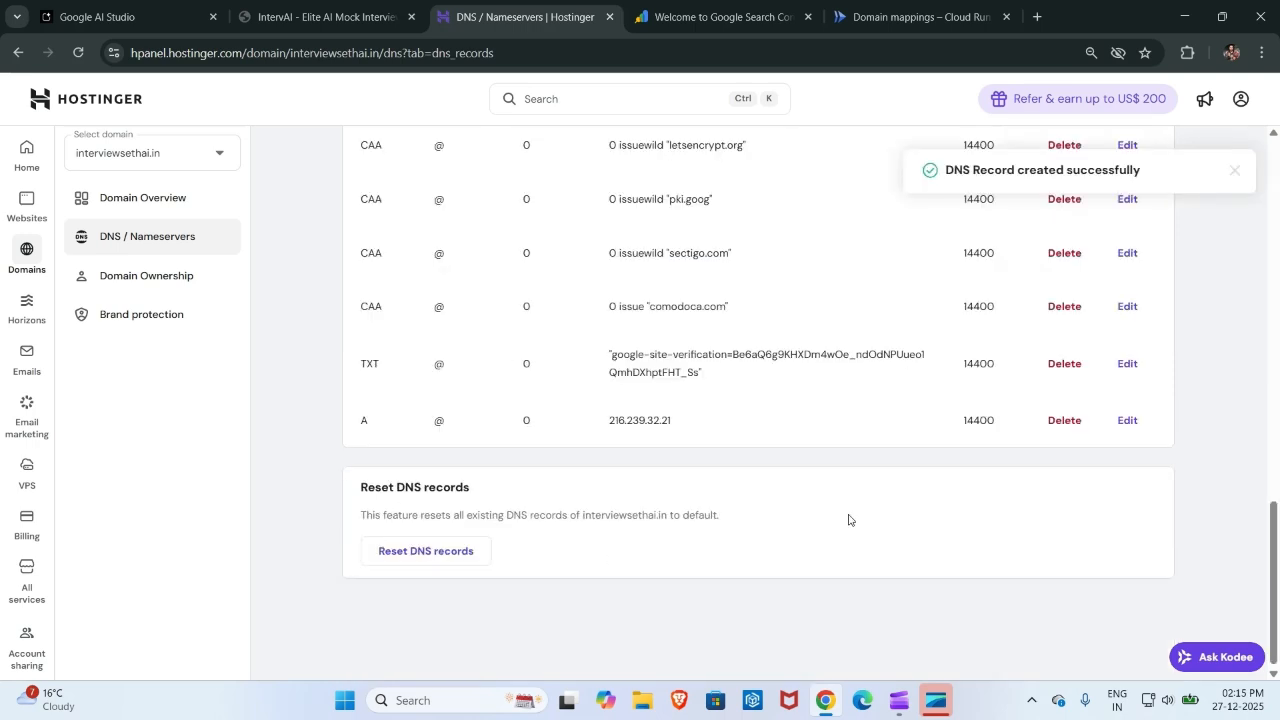
scroll(849, 520, "up", 1)
scroll(726, 426, "up", 2)
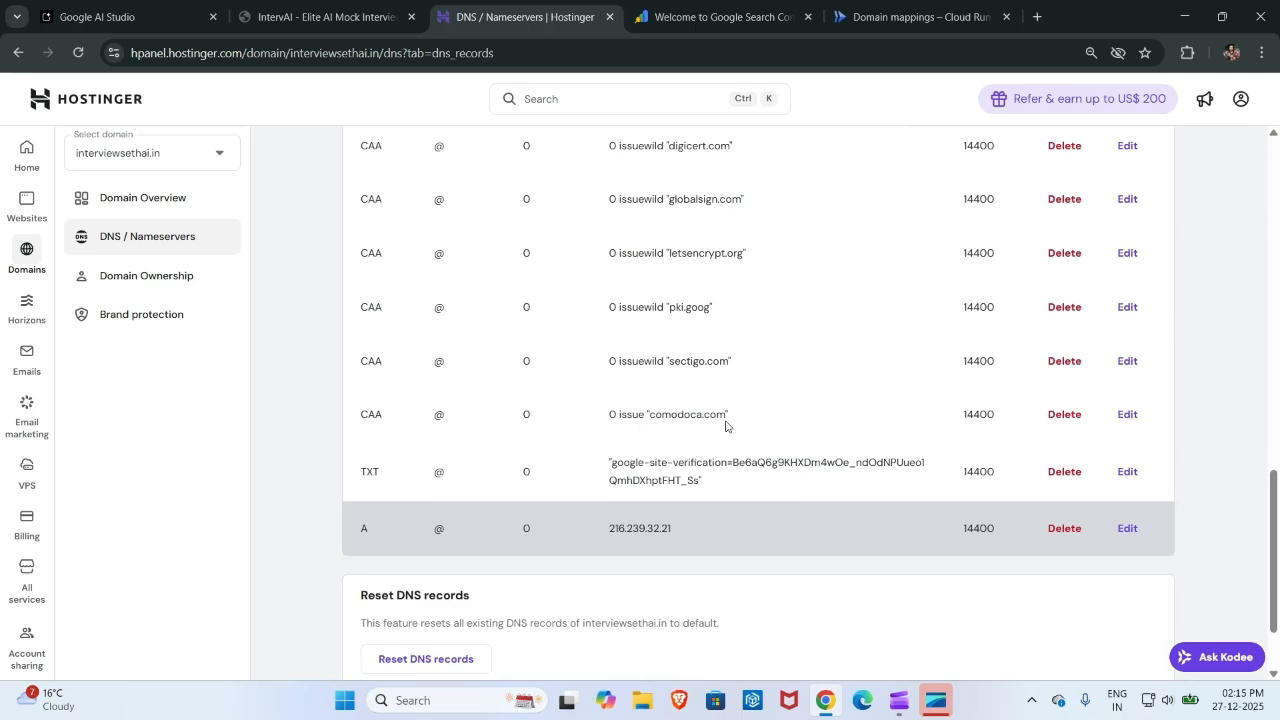
scroll(726, 426, "up", 3)
Copy 216.239.34.21 from the Cloud Run mapping's DNS records and try to add it in Hostinger as an additional A record for @.
left_click(891, 5)
left_click(615, 450)
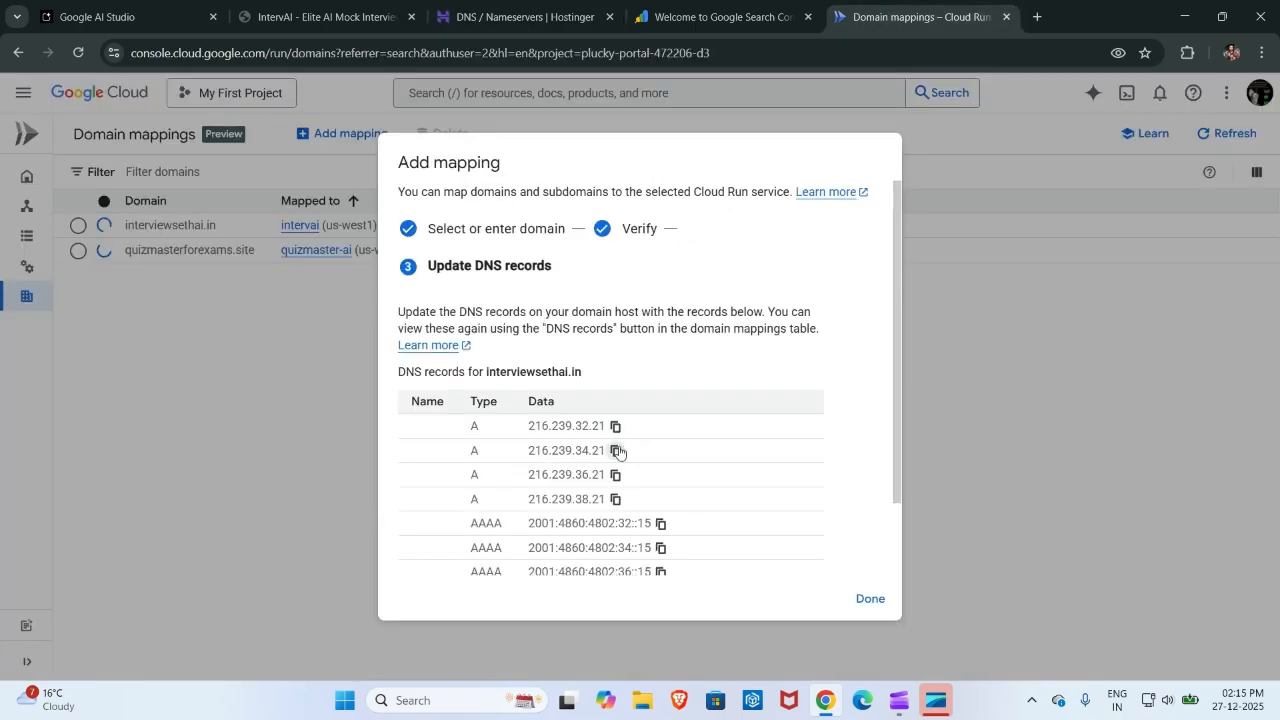
left_click(616, 451)
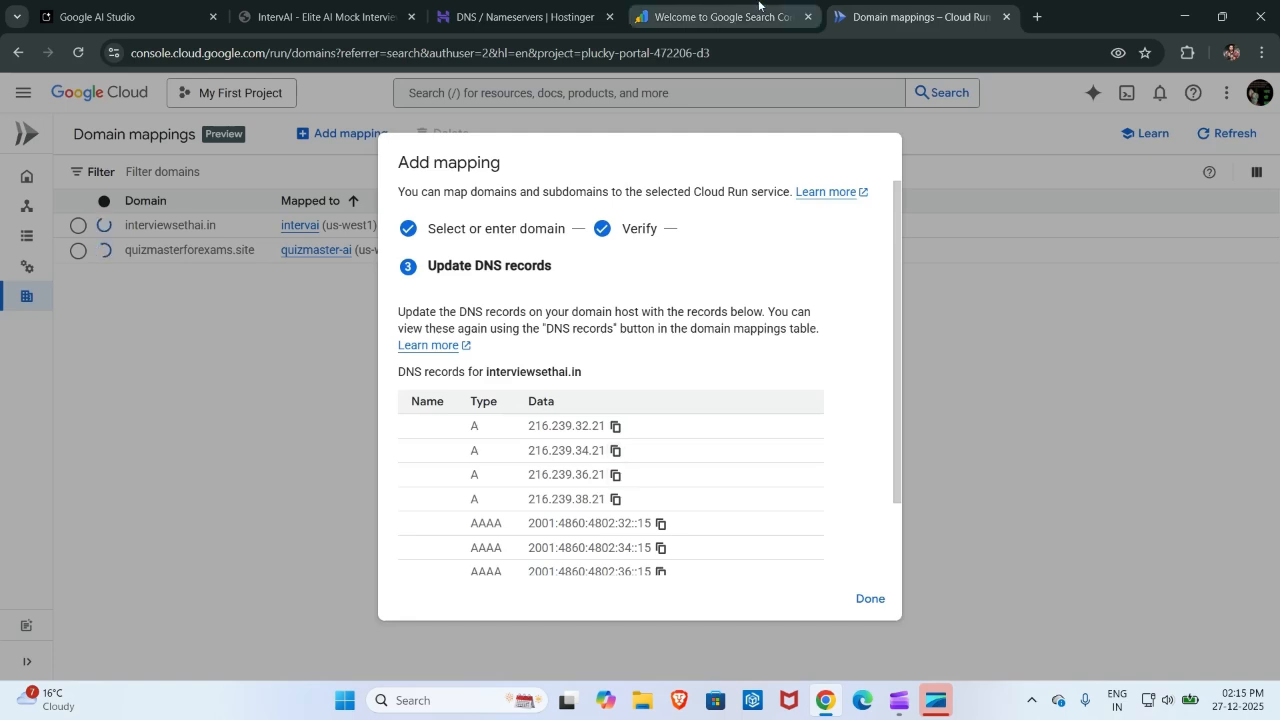
left_click(540, 17)
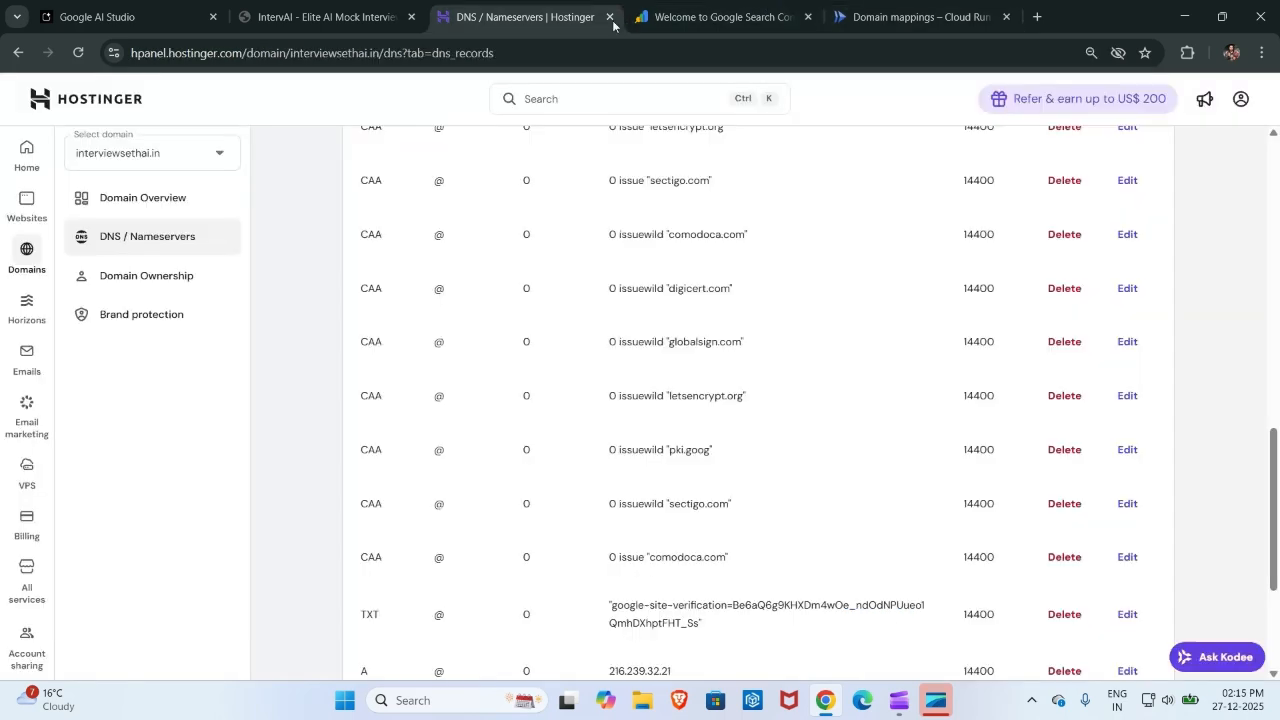
scroll(855, 366, "up", 6)
scroll(855, 366, "up", 1)
left_click(766, 390)
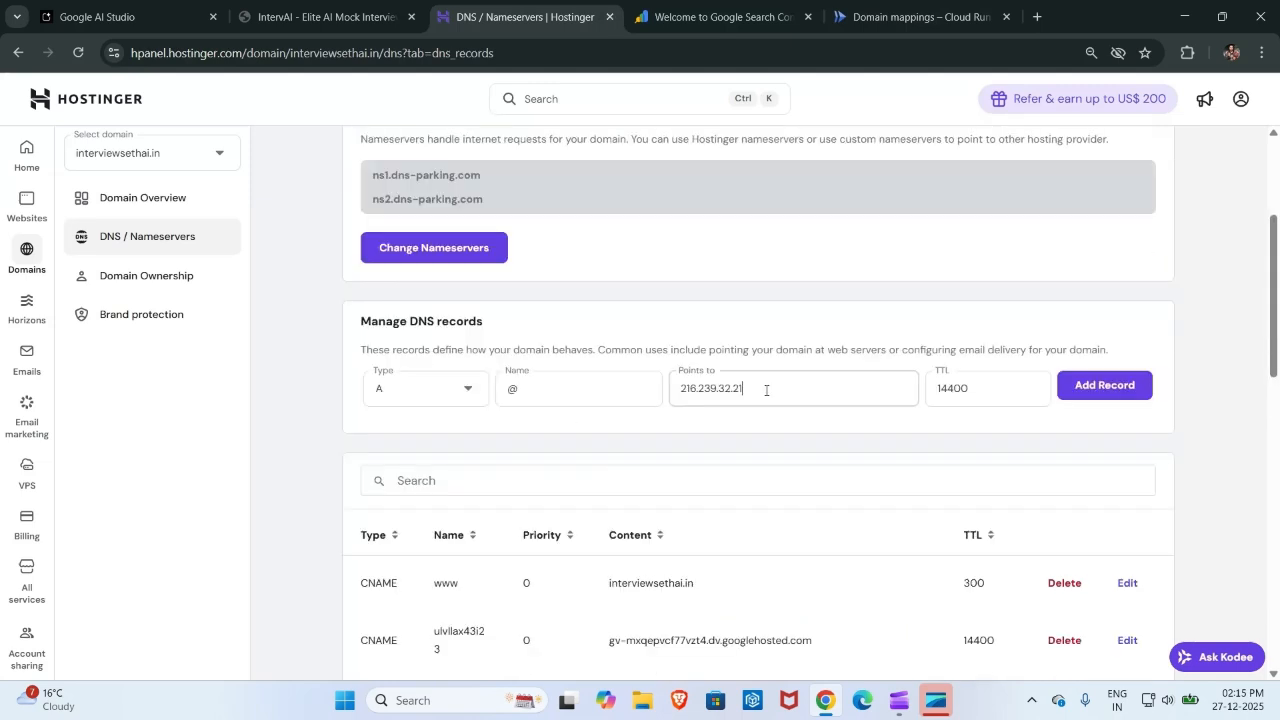
key("ctrl+a")
key("BackSpace")
key("ctrl+v")
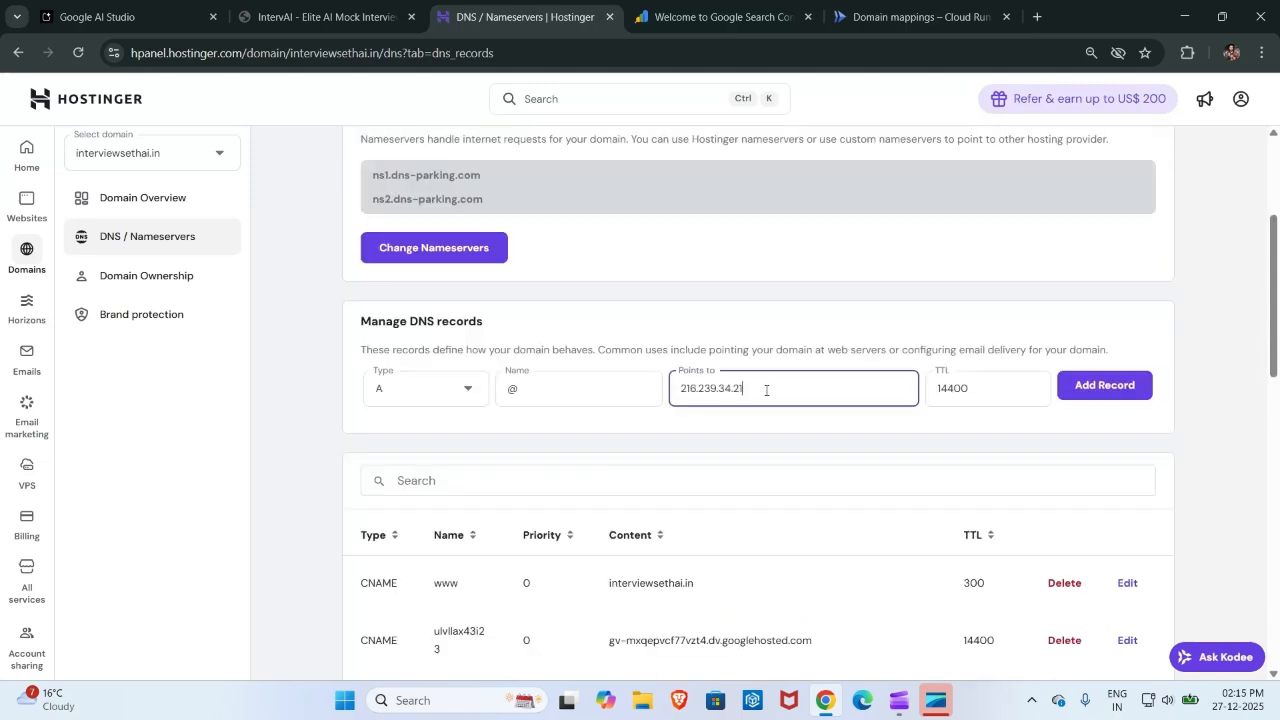
left_click(1096, 388)
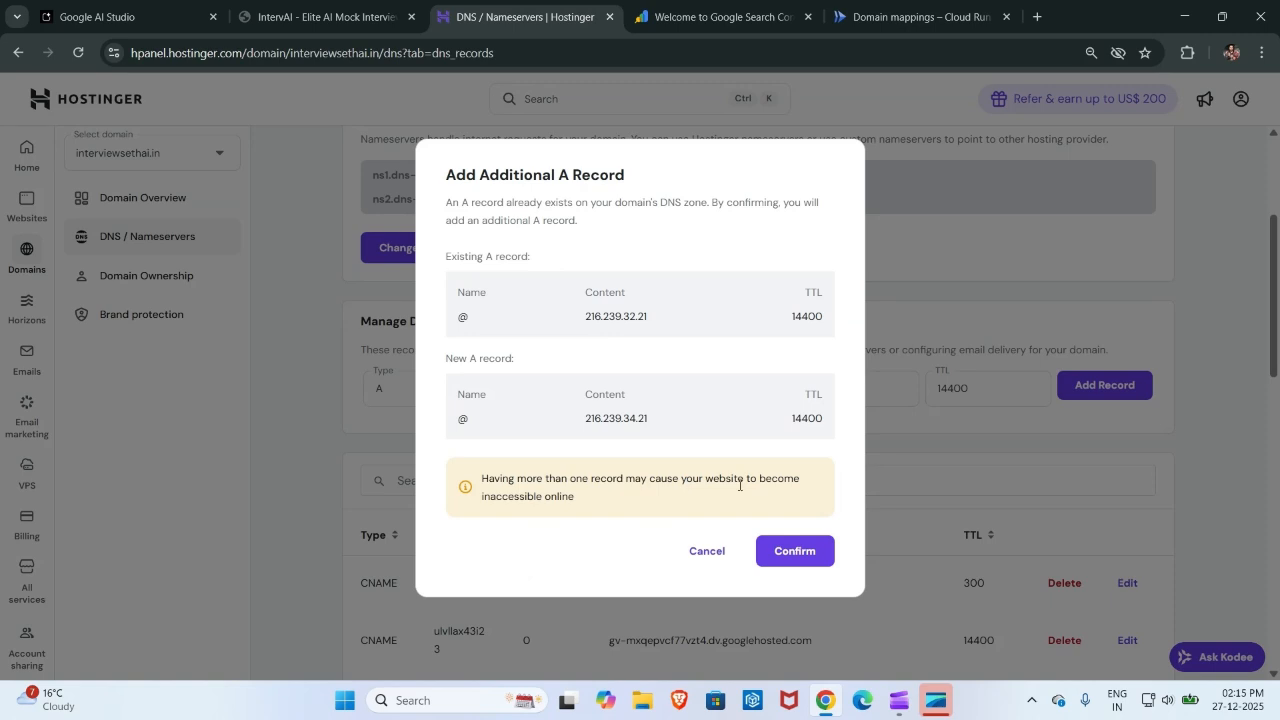
left_click(704, 551)
Examine the domain's DNS record list in Hostinger and the records required by the Cloud Run mapping.
scroll(704, 558, "down", 5)
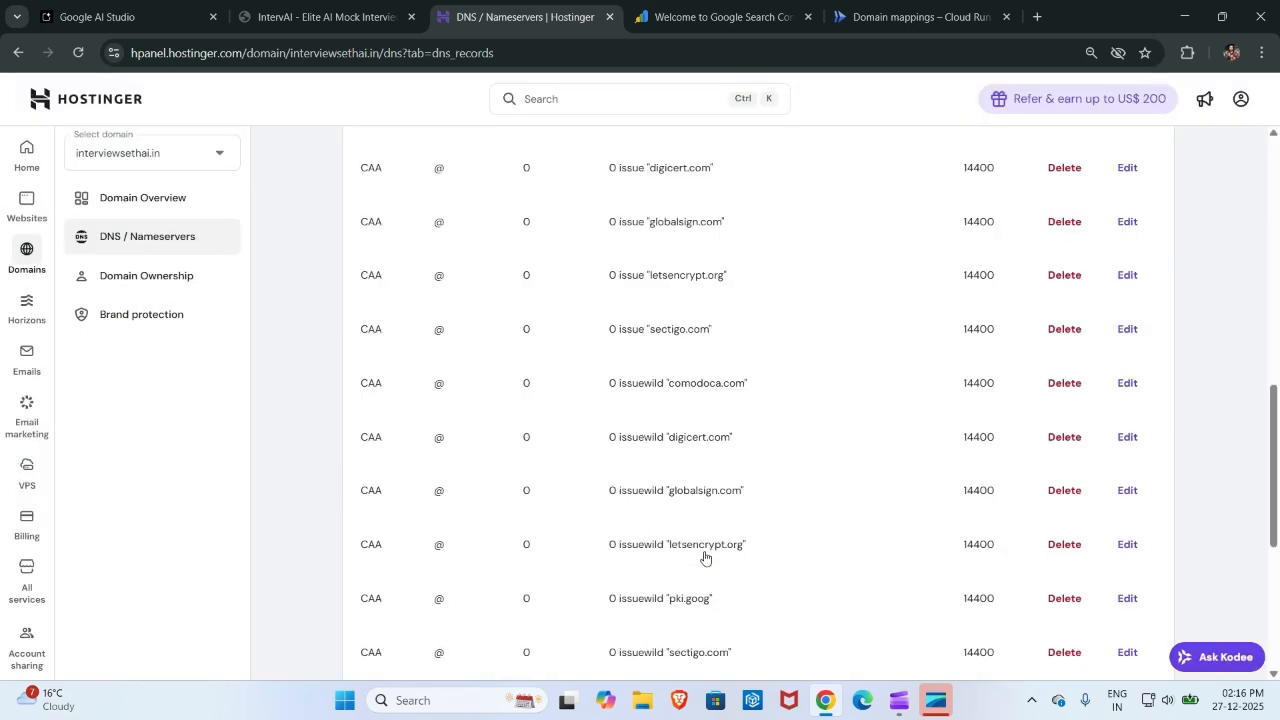
scroll(704, 558, "down", 3)
scroll(704, 557, "up", 1)
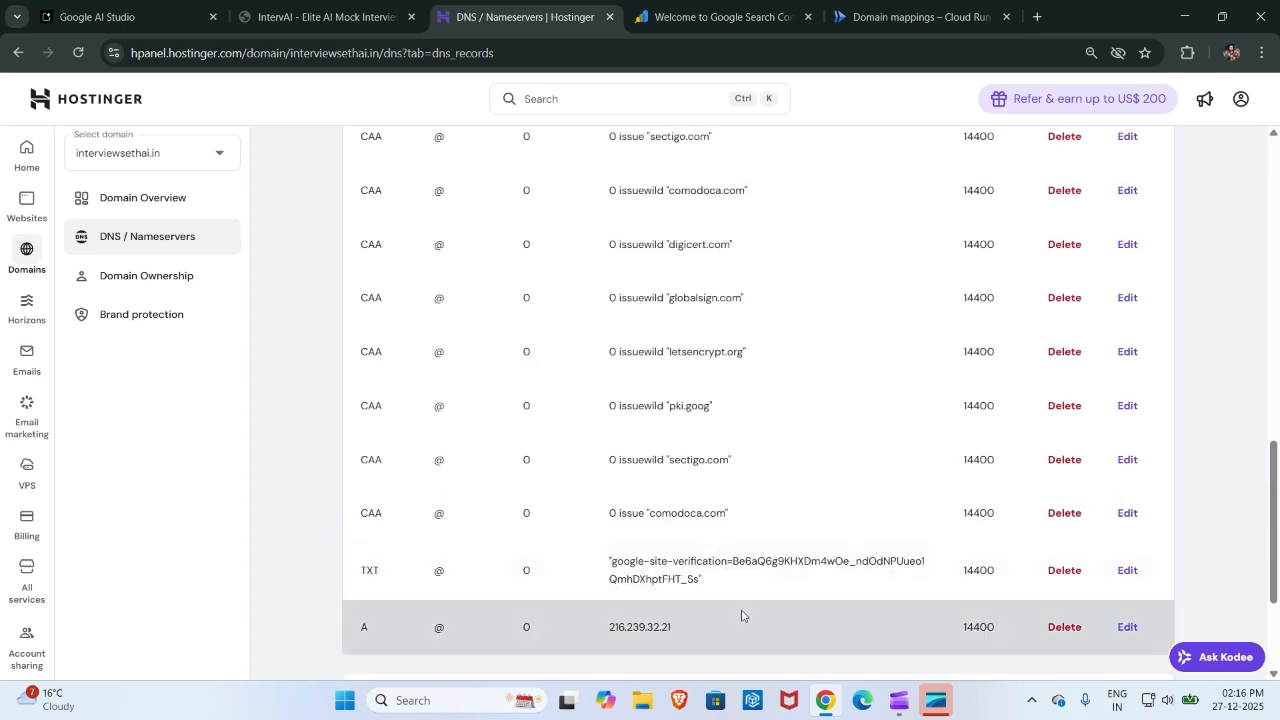
scroll(741, 615, "up", 1)
scroll(741, 615, "up", 3)
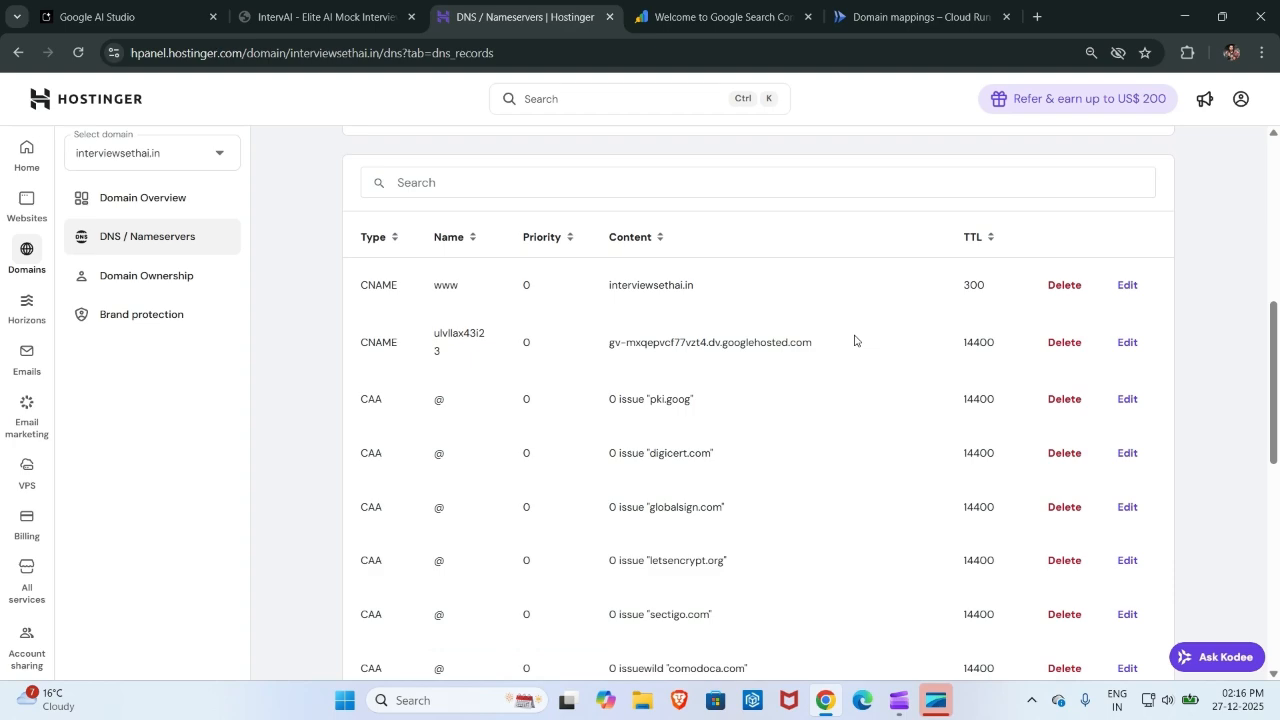
scroll(628, 287, "up", 2)
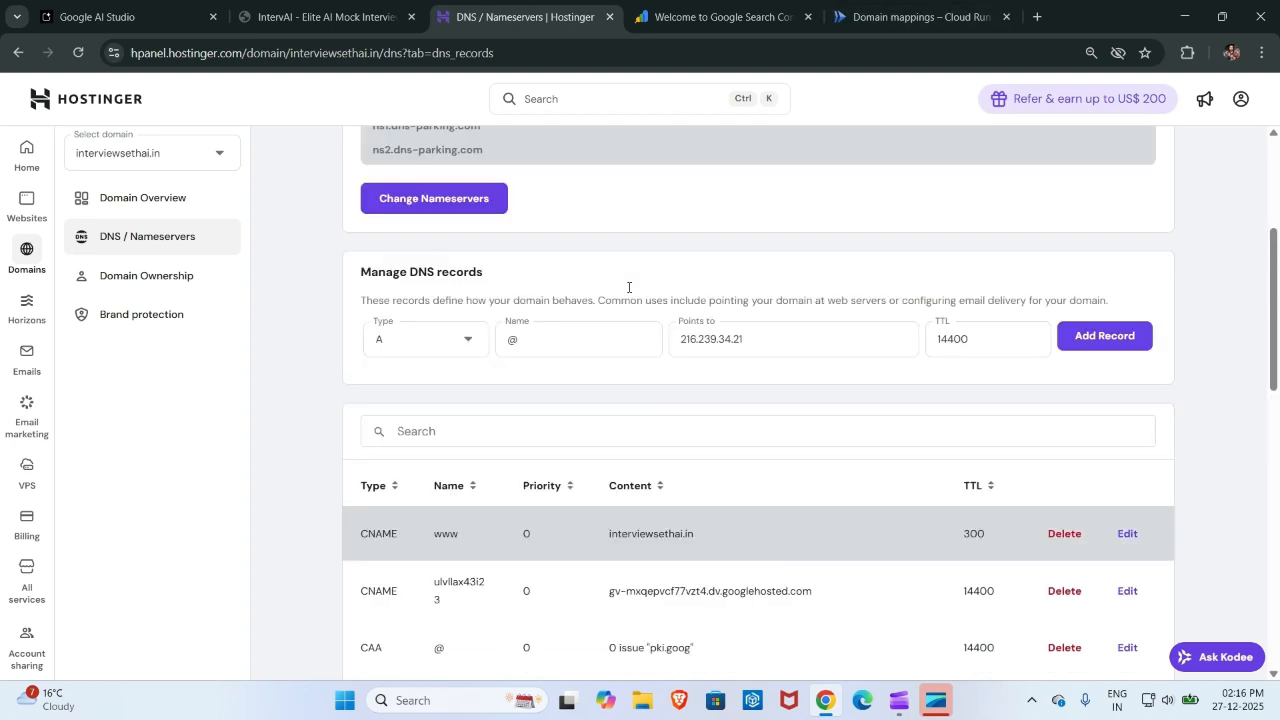
scroll(628, 287, "up", 1)
left_click(897, 10)
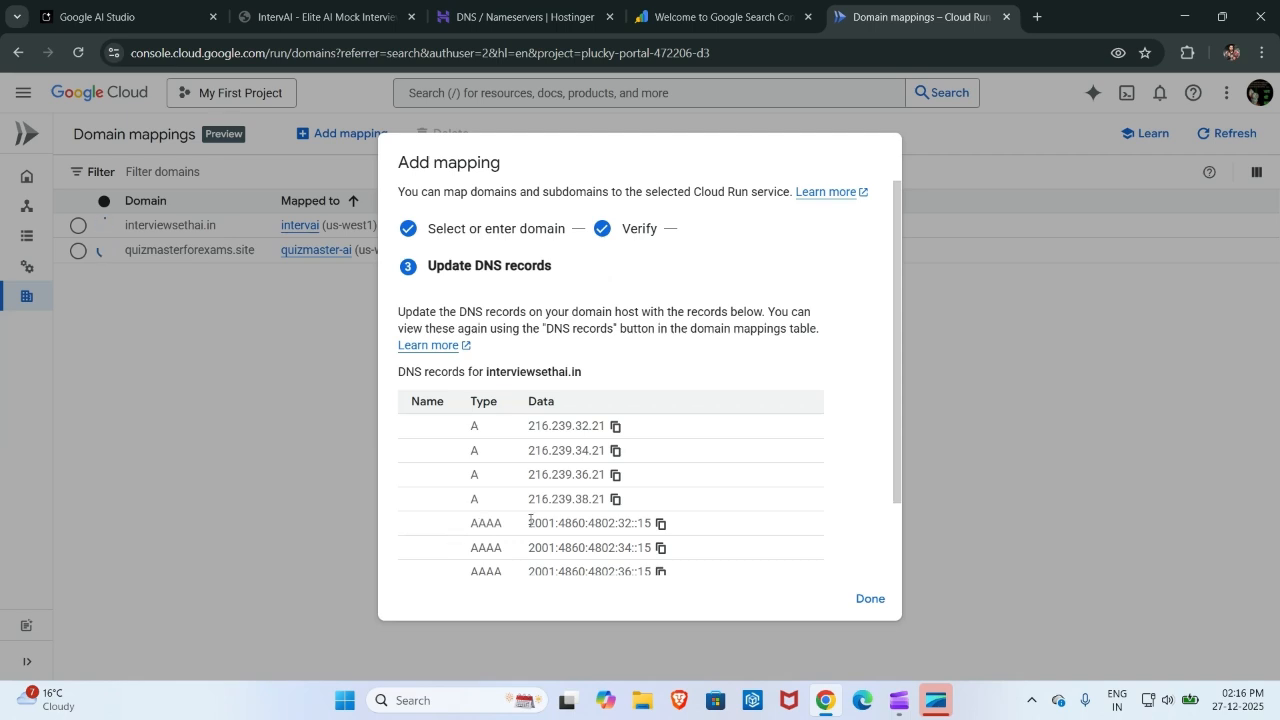
In Hostinger, add an AAAA record for @ with TTL 14400 pointing to 2001:4860:4802:32::15, copied from the Cloud Run mapping's DNS records.
left_click(510, 10)
left_click(459, 416)
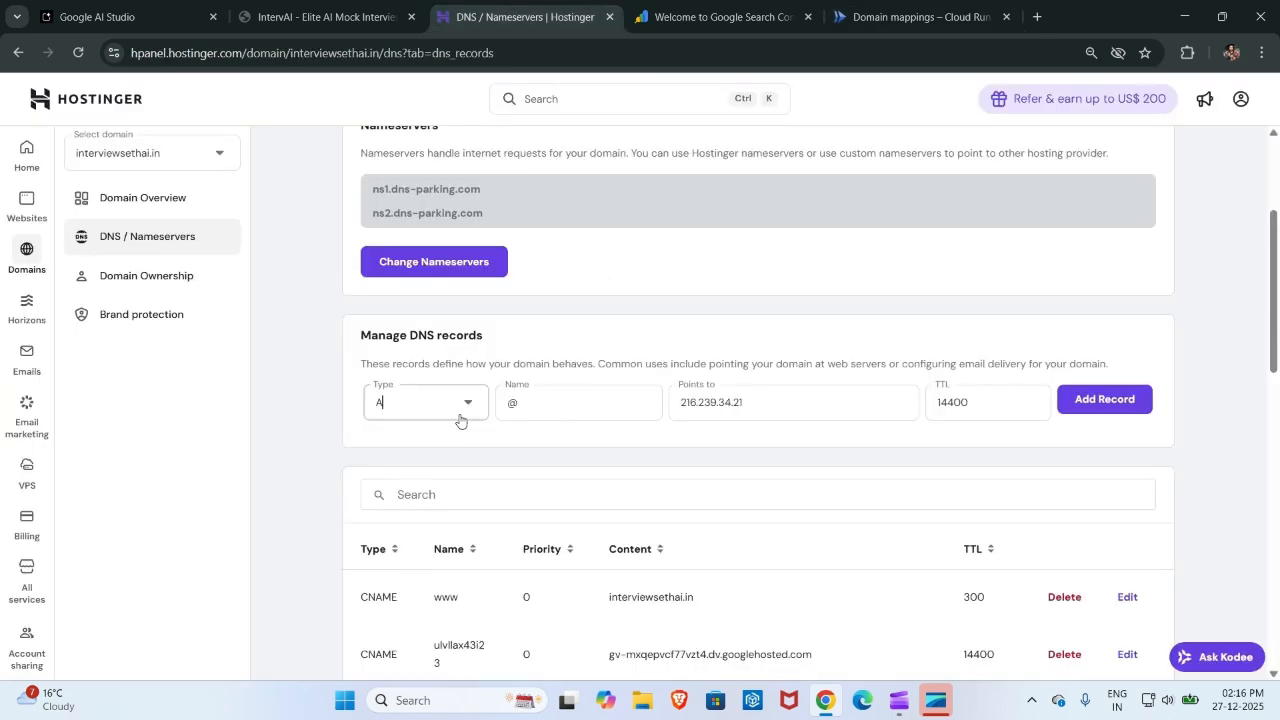
left_click(459, 420)
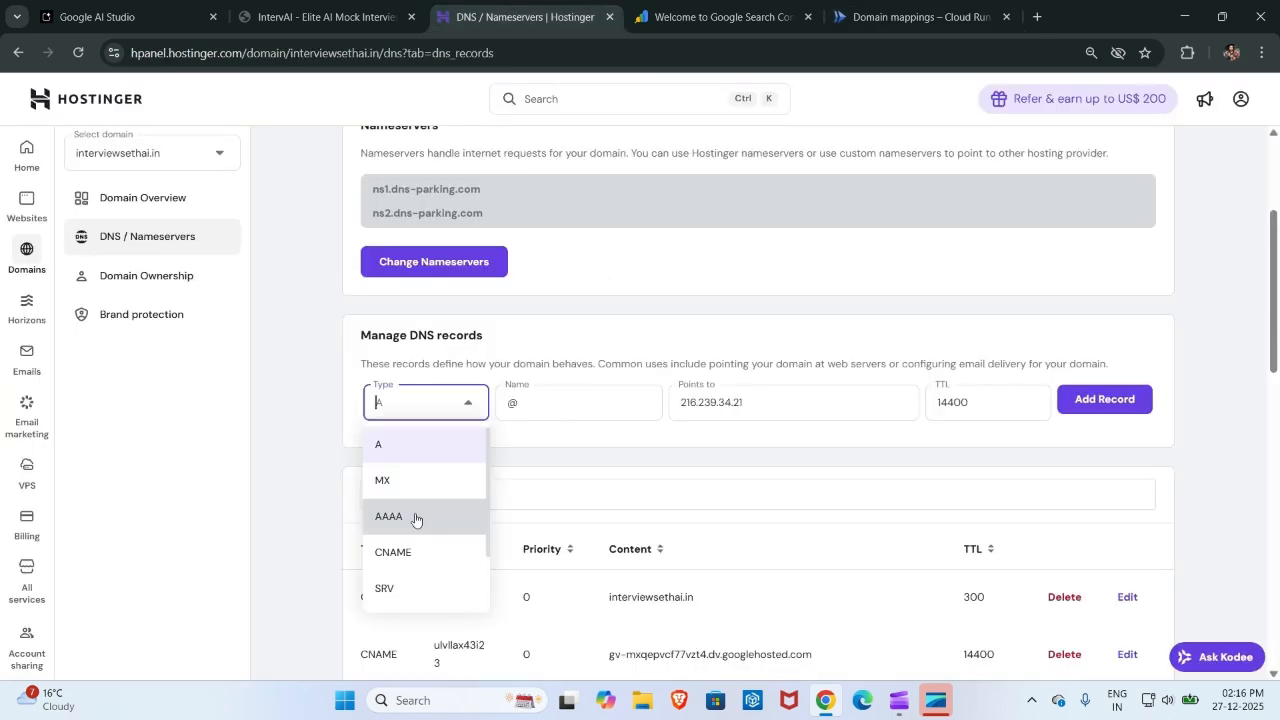
left_click(415, 517)
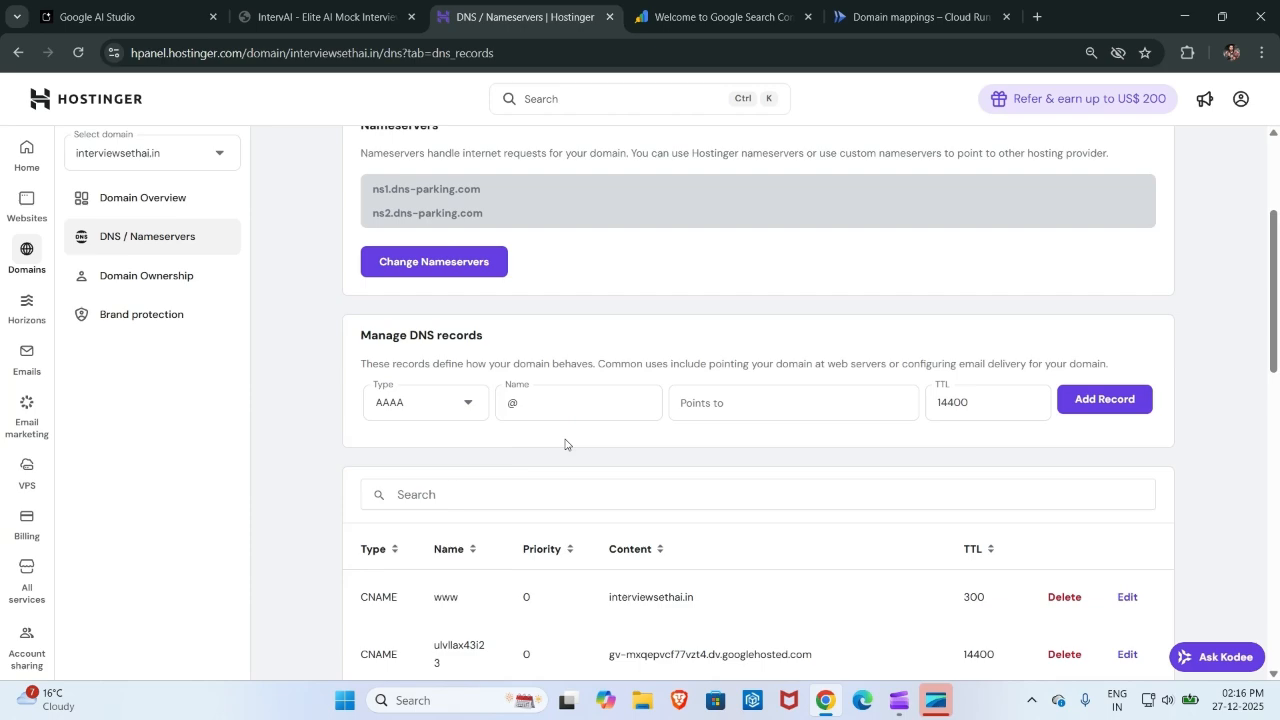
left_click(922, 8)
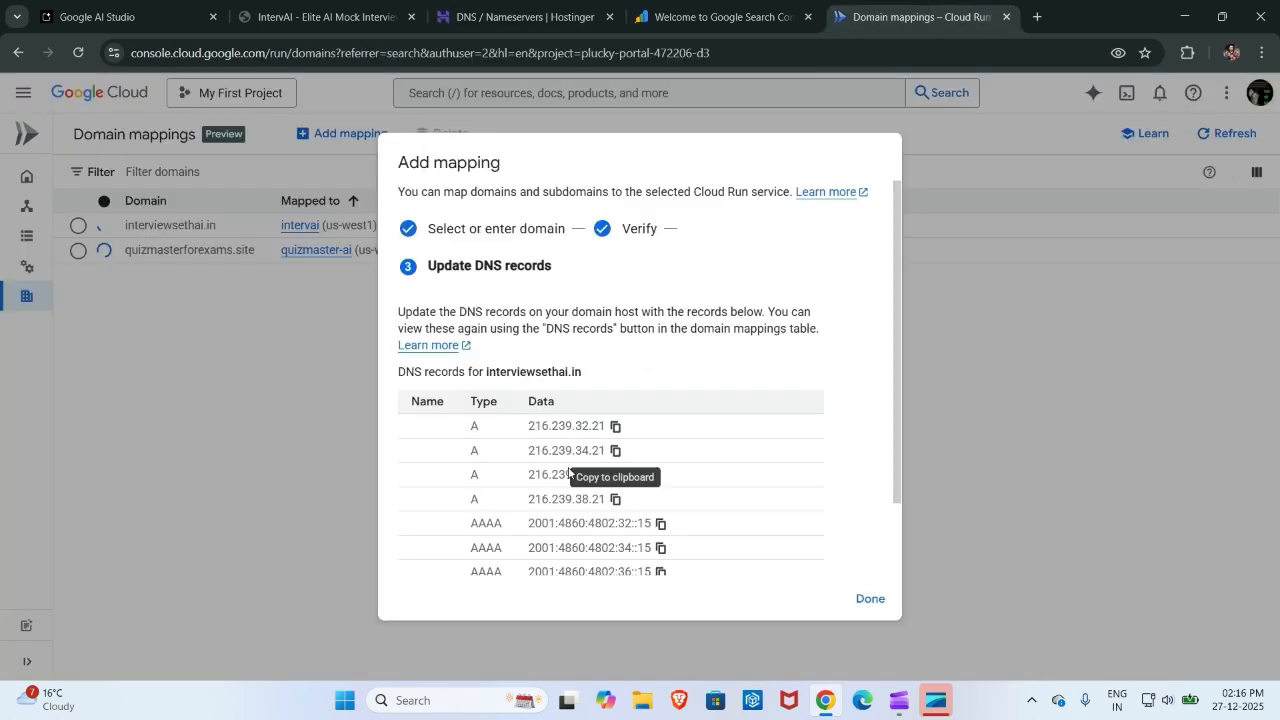
left_click(661, 525)
left_click(506, 12)
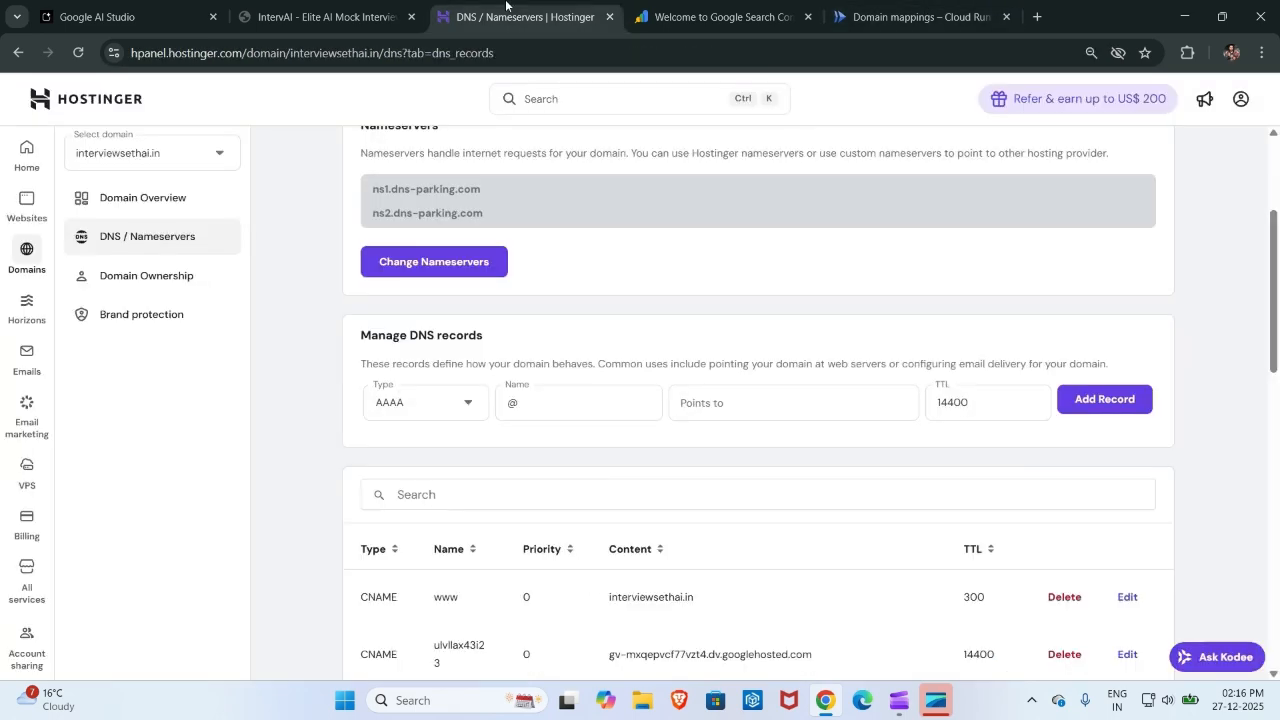
left_click(730, 401)
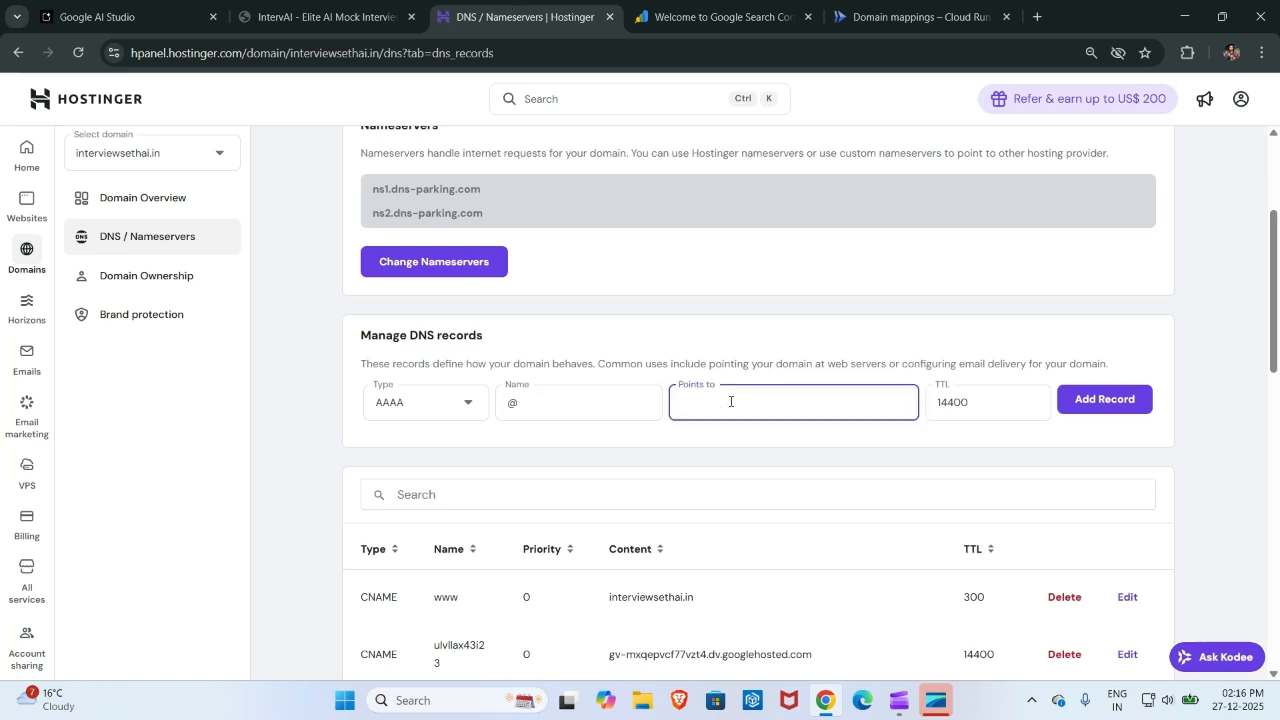
key("ctrl+v")
left_click(1092, 410)
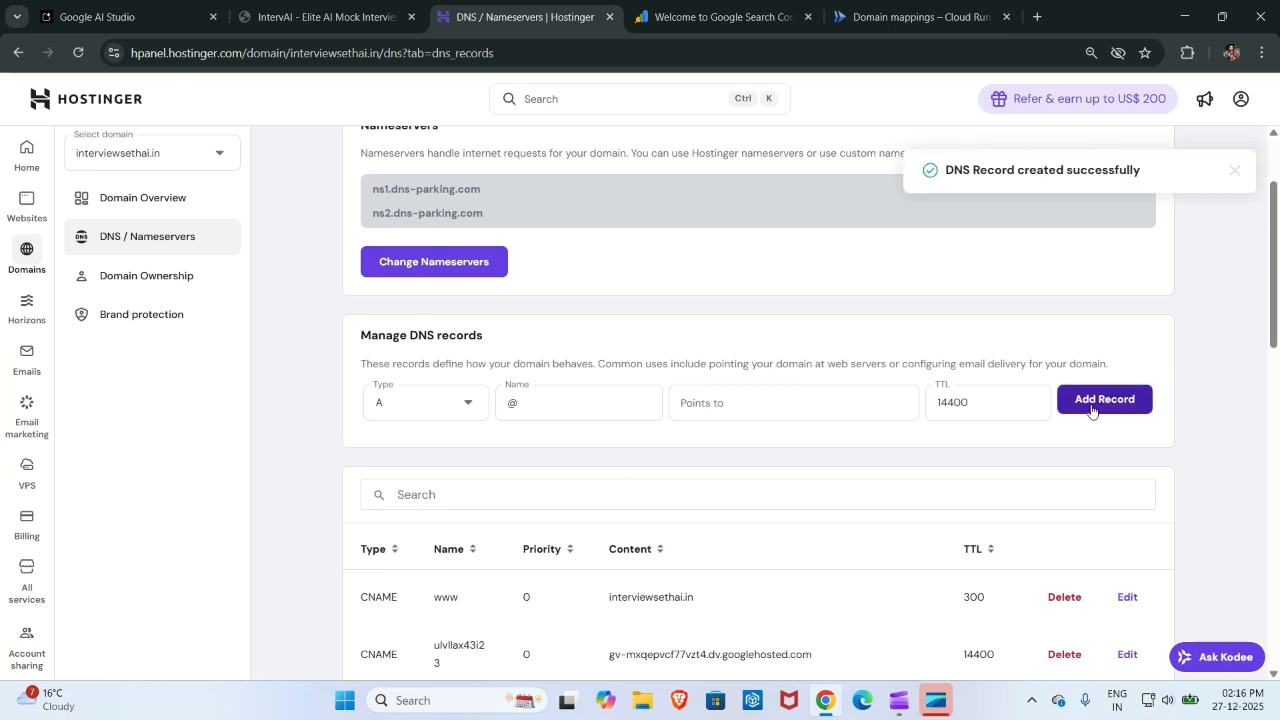
Examine the domain's DNS record list in Hostinger for the added AAAA and A records for @.
scroll(883, 495, "down", 1)
scroll(883, 497, "down", 10)
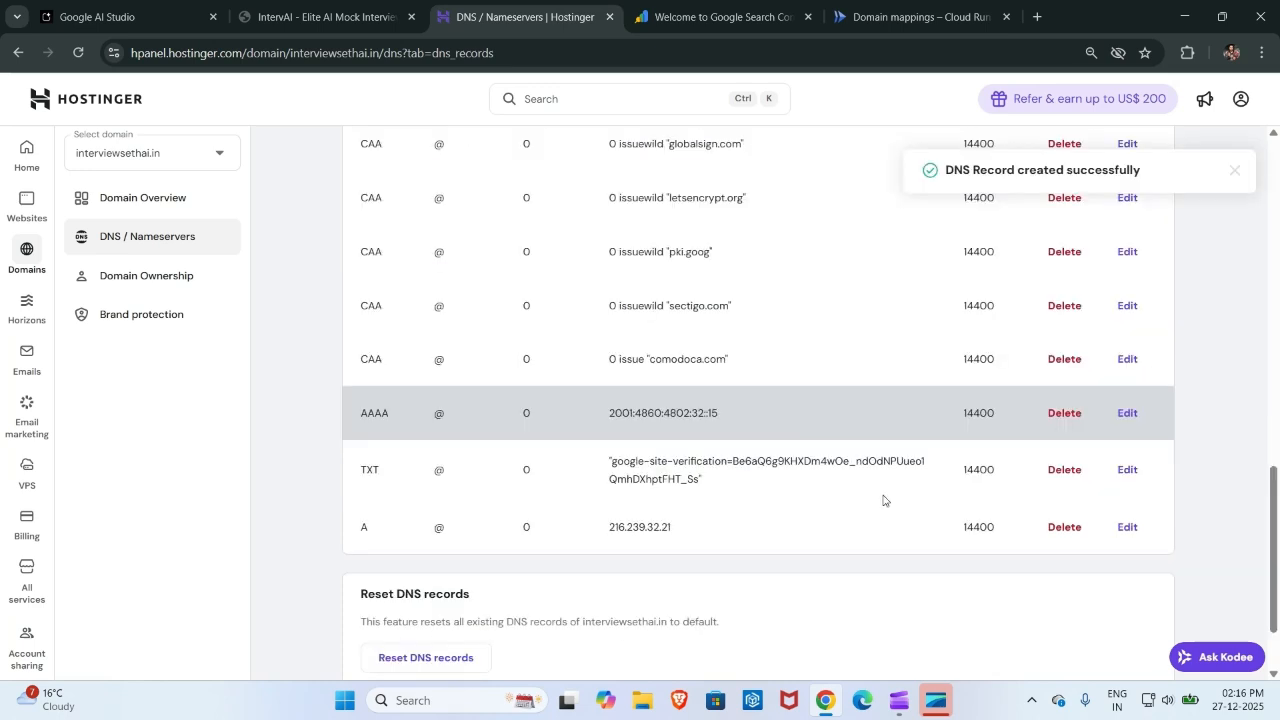
scroll(883, 500, "up", 5)
scroll(883, 500, "up", 3)
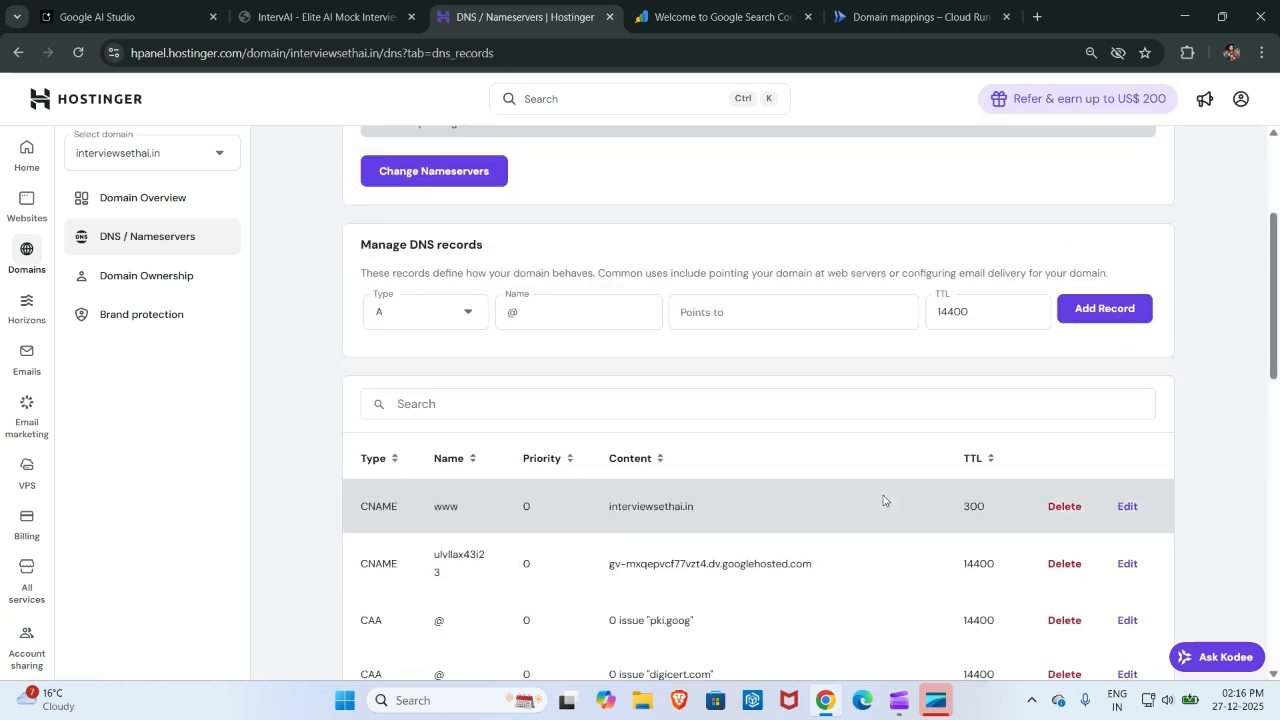
scroll(883, 500, "down", 6)
scroll(883, 500, "down", 1)
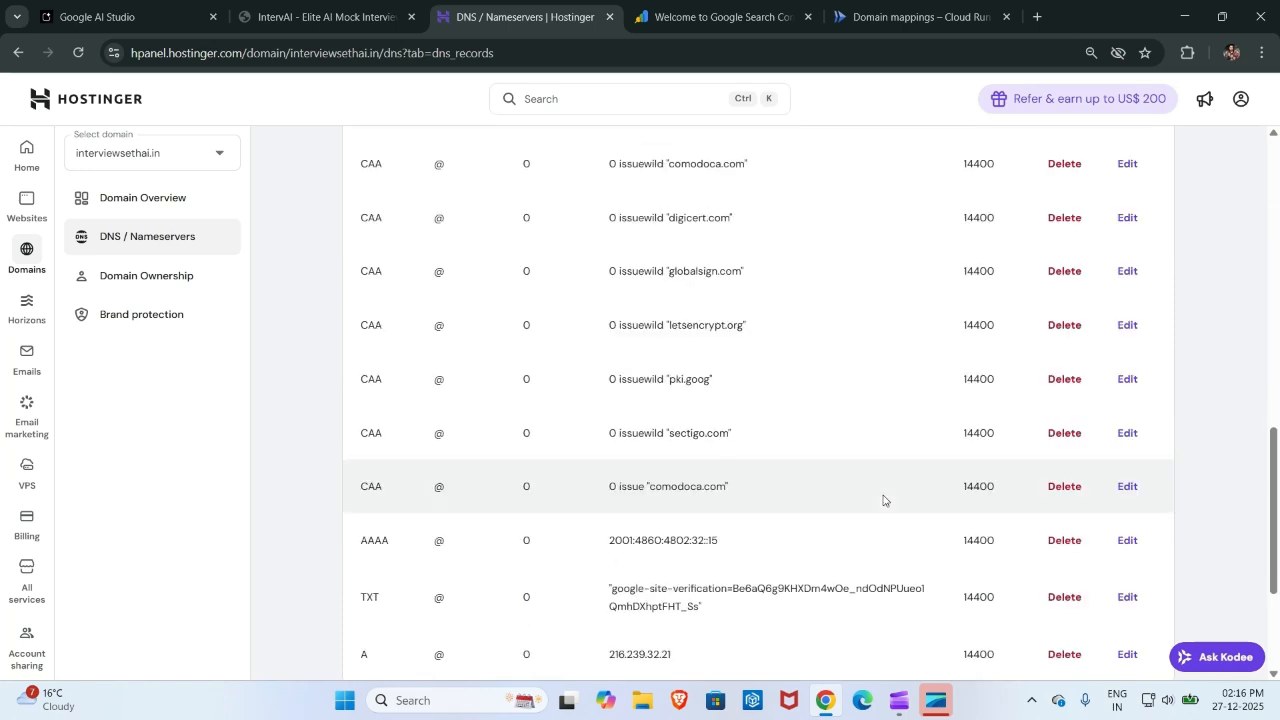
scroll(883, 500, "down", 2)
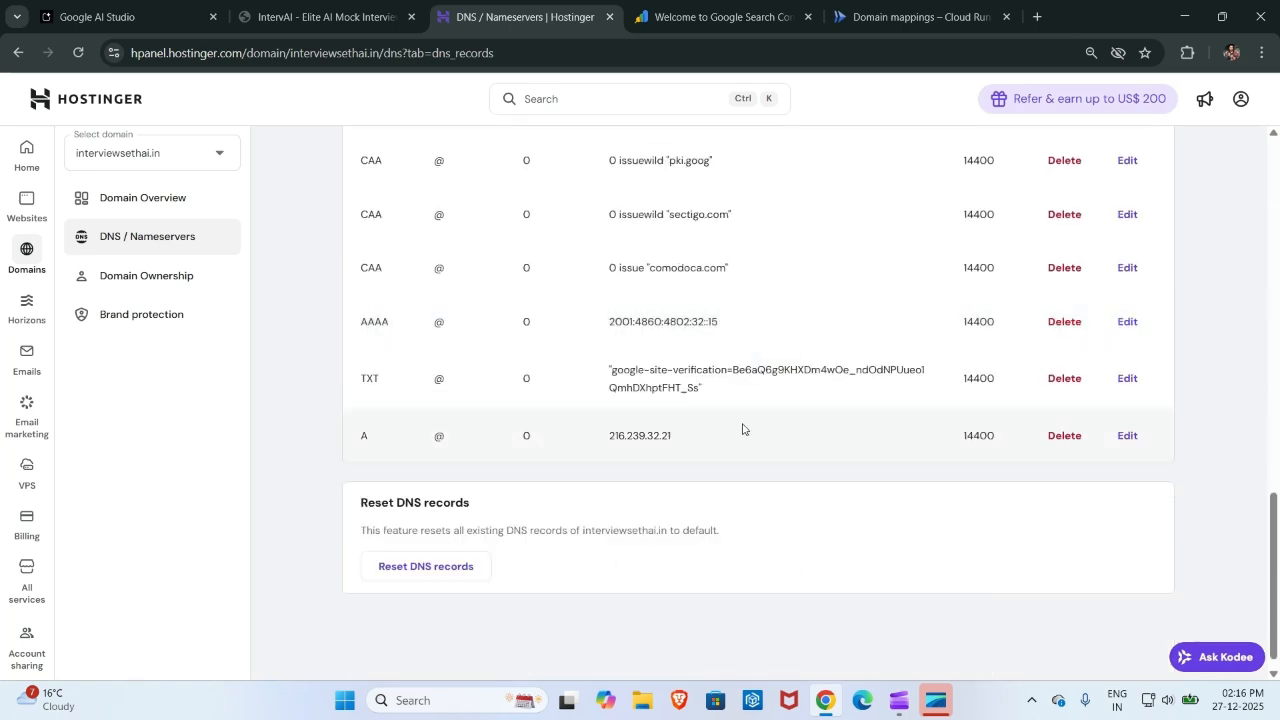
scroll(740, 428, "up", 5)
scroll(735, 427, "up", 10)
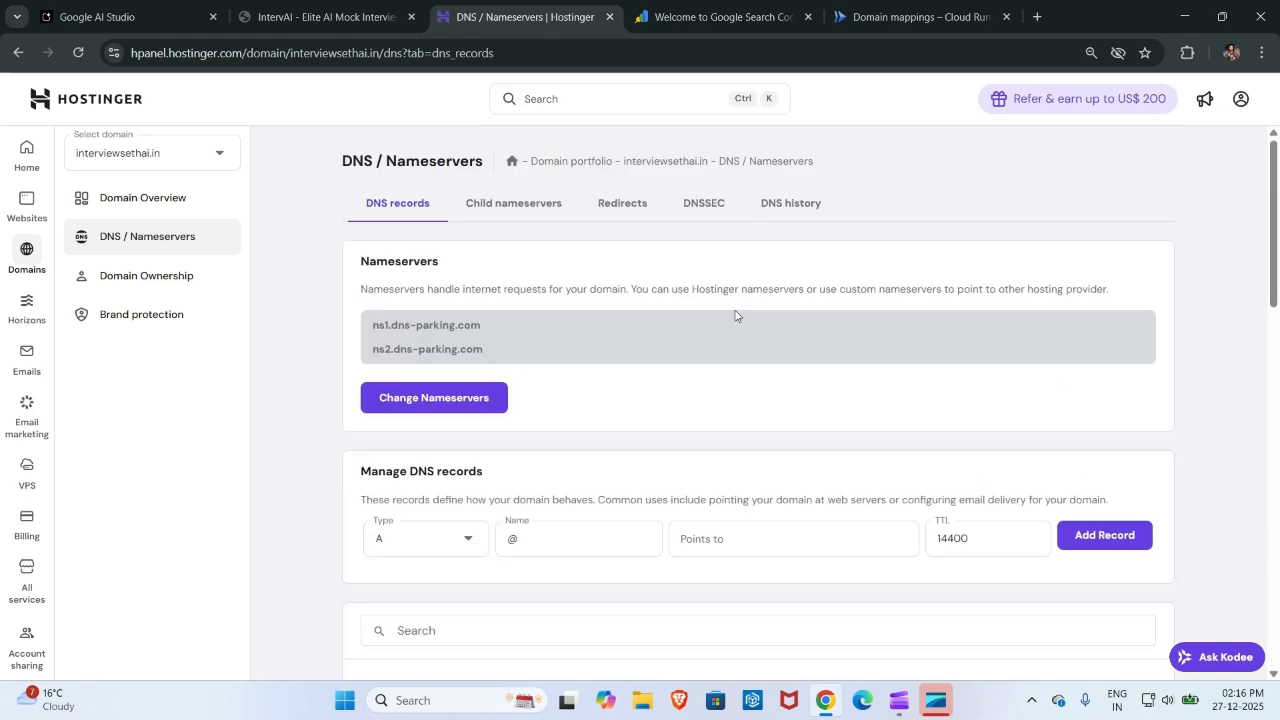
Review the DNS records required for interviewsethai.in in the Cloud Run mapping and finish adding the mapping.
left_click(856, 8)
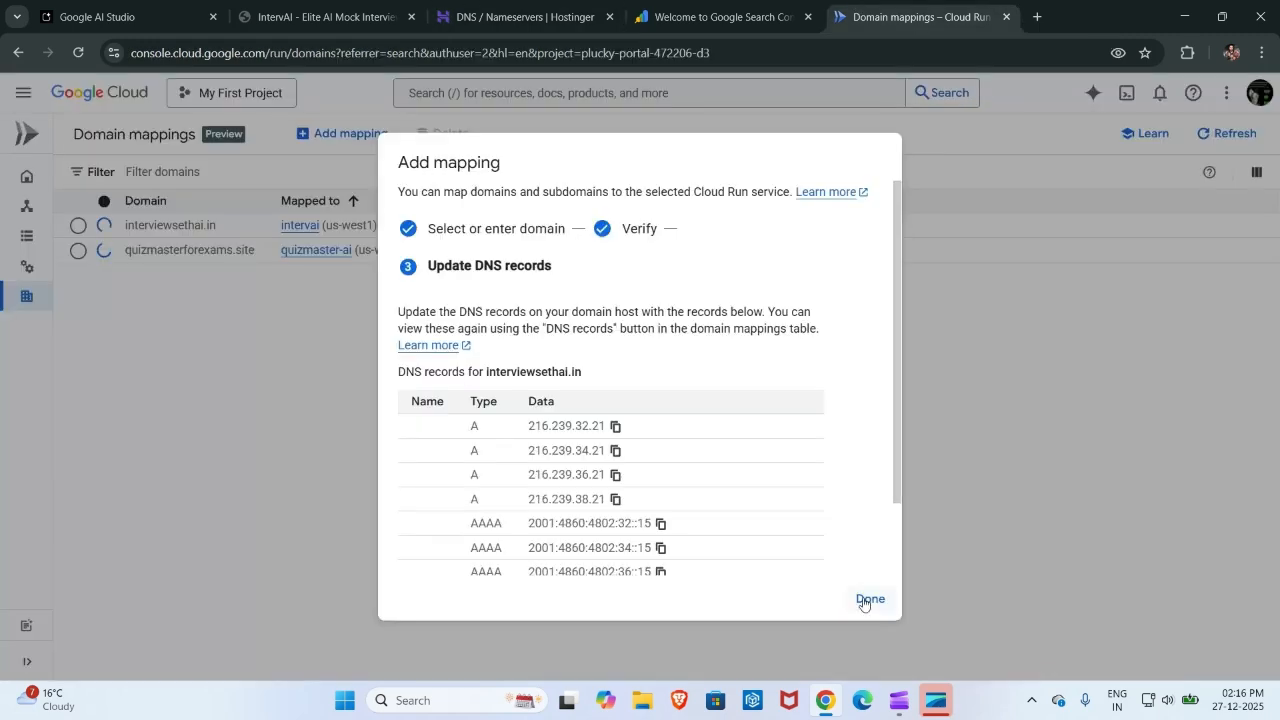
scroll(600, 370, "down", 1)
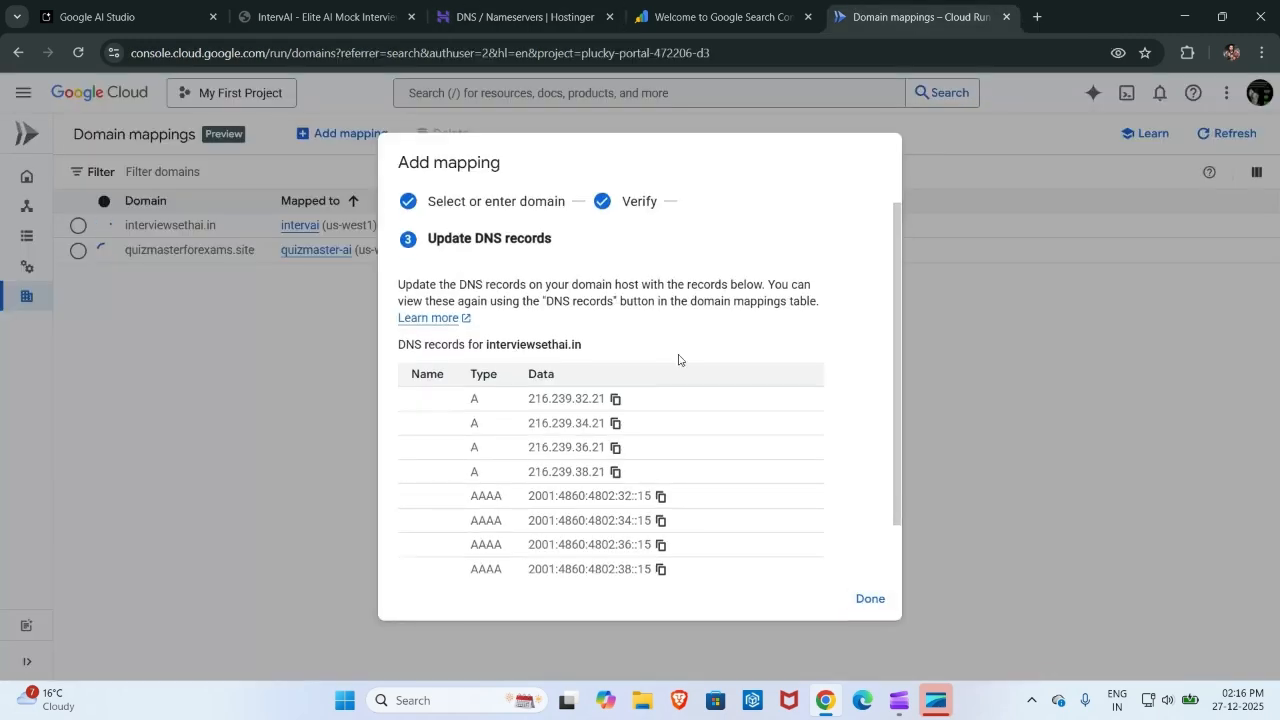
scroll(640, 340, "down", 2)
scroll(550, 315, "up", 1)
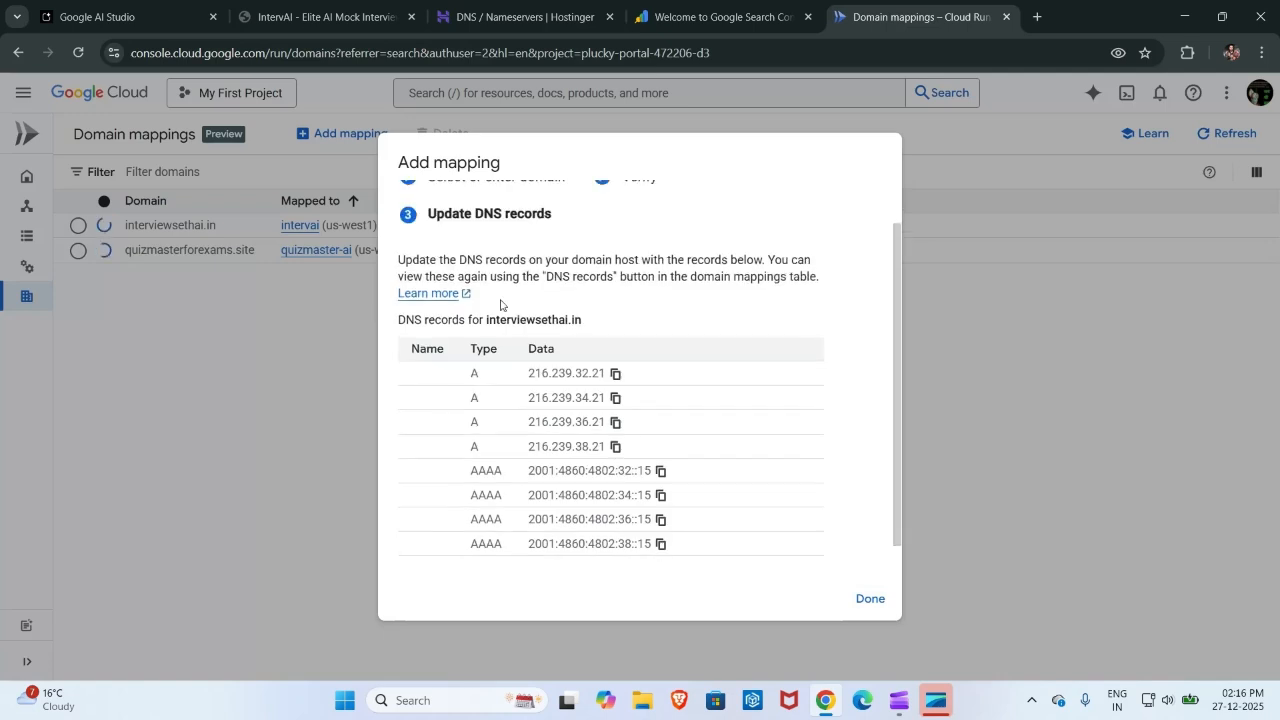
left_click_drag(461, 364, 678, 537)
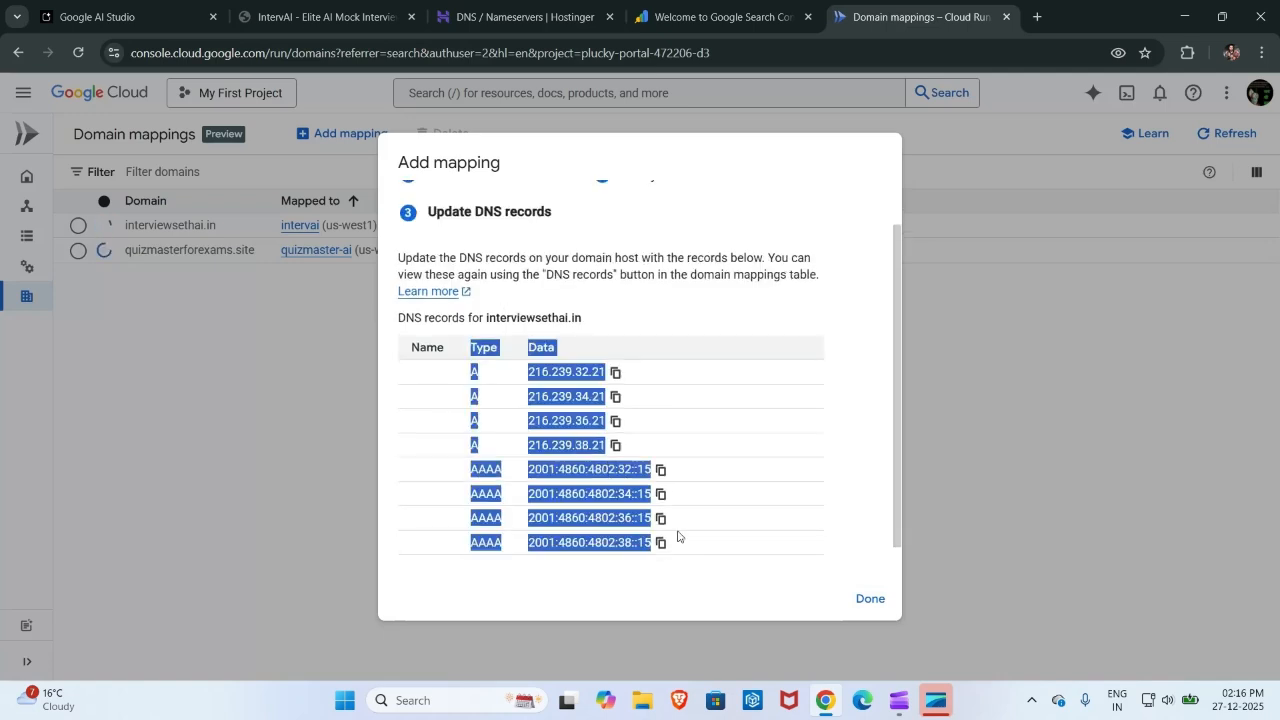
left_click(705, 584)
scroll(752, 370, "up", 1)
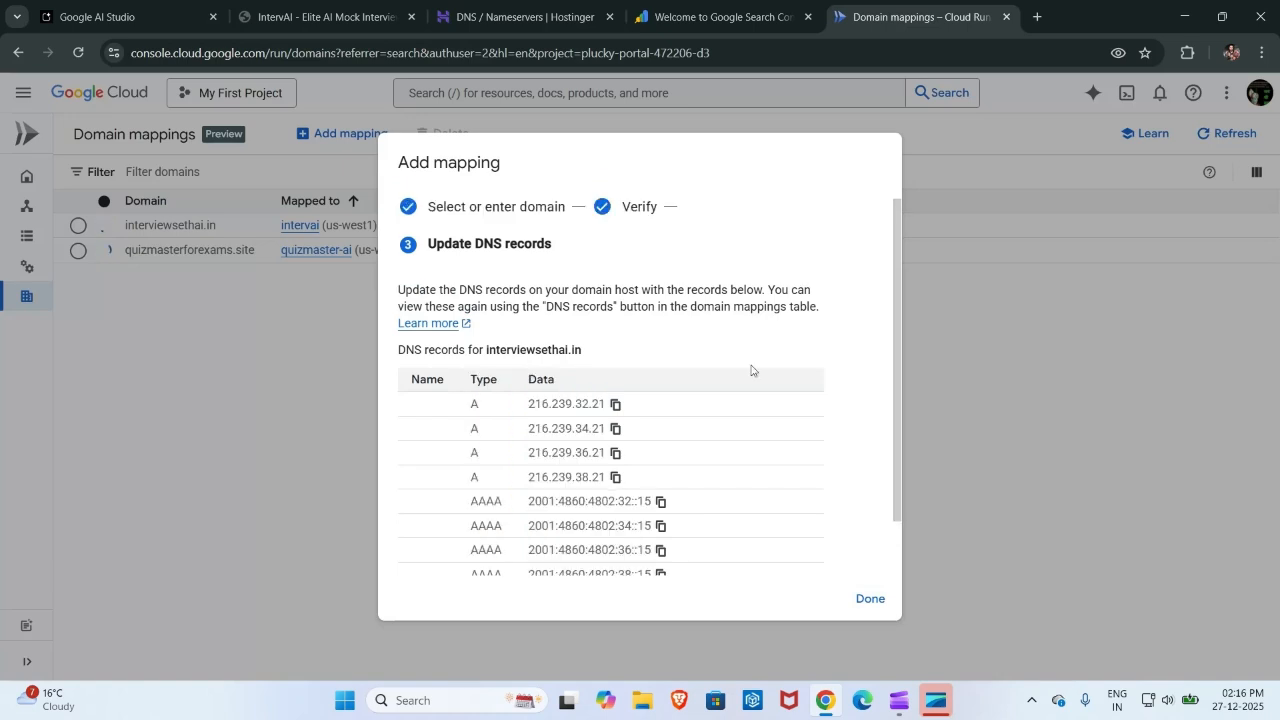
scroll(752, 370, "down", 2)
left_click(869, 600)
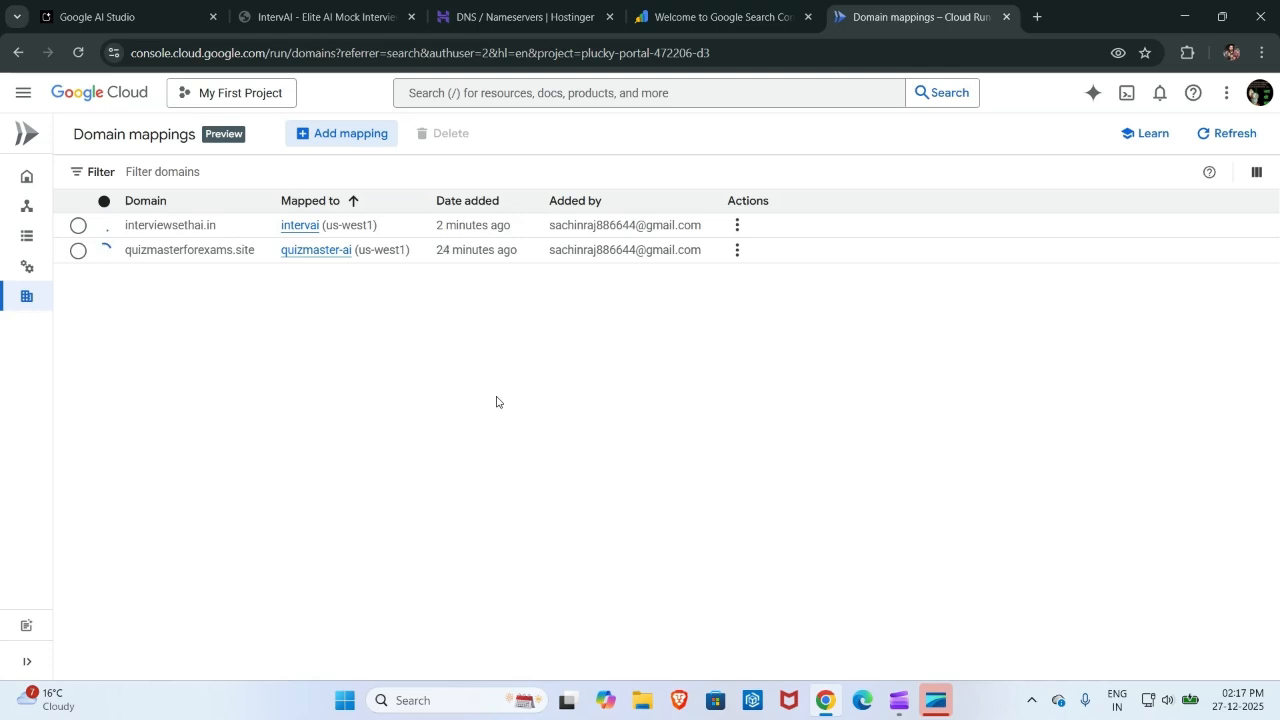
Delete the Cloud Run domain mapping for quizmasterforexams.site.
left_click(77, 251)
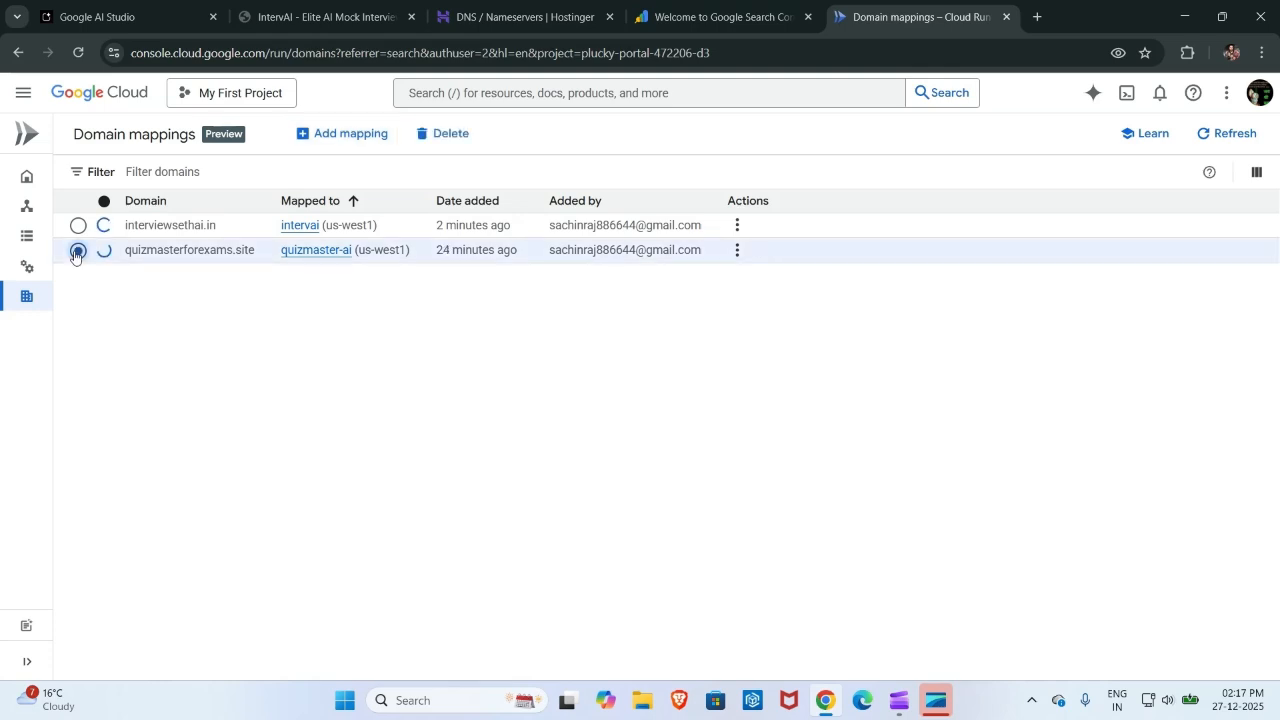
left_click(444, 134)
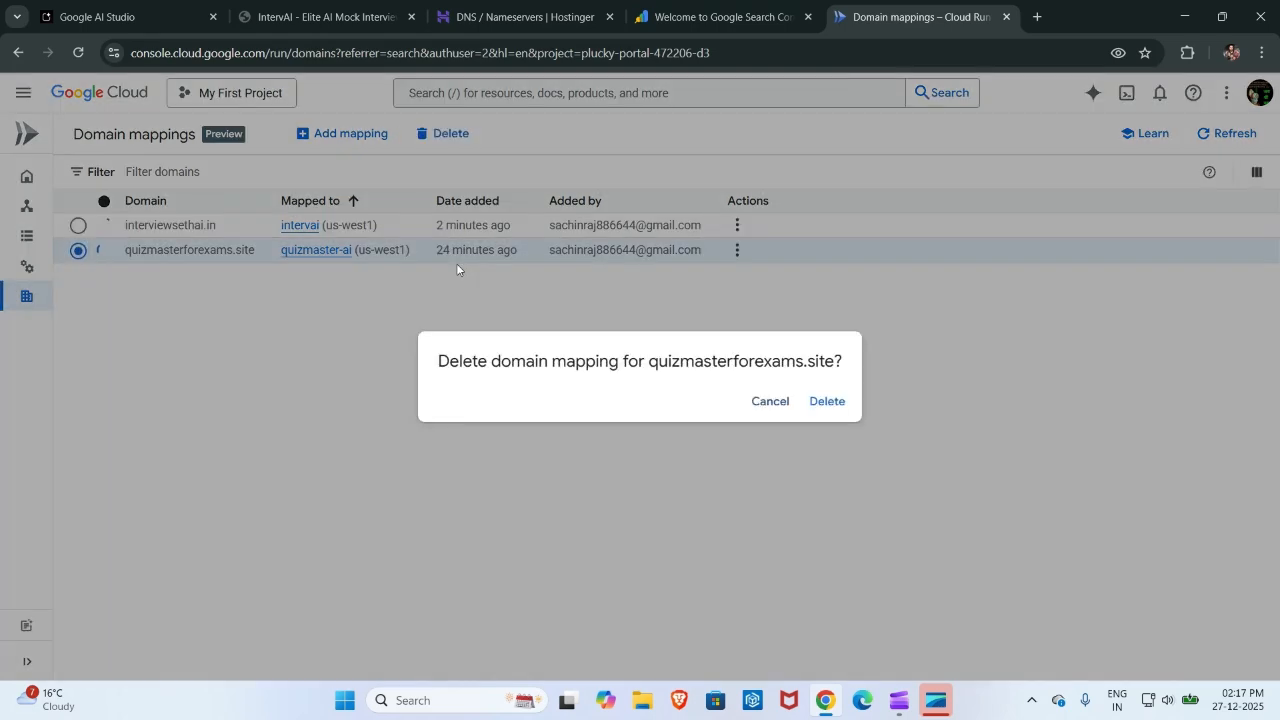
left_click(824, 402)
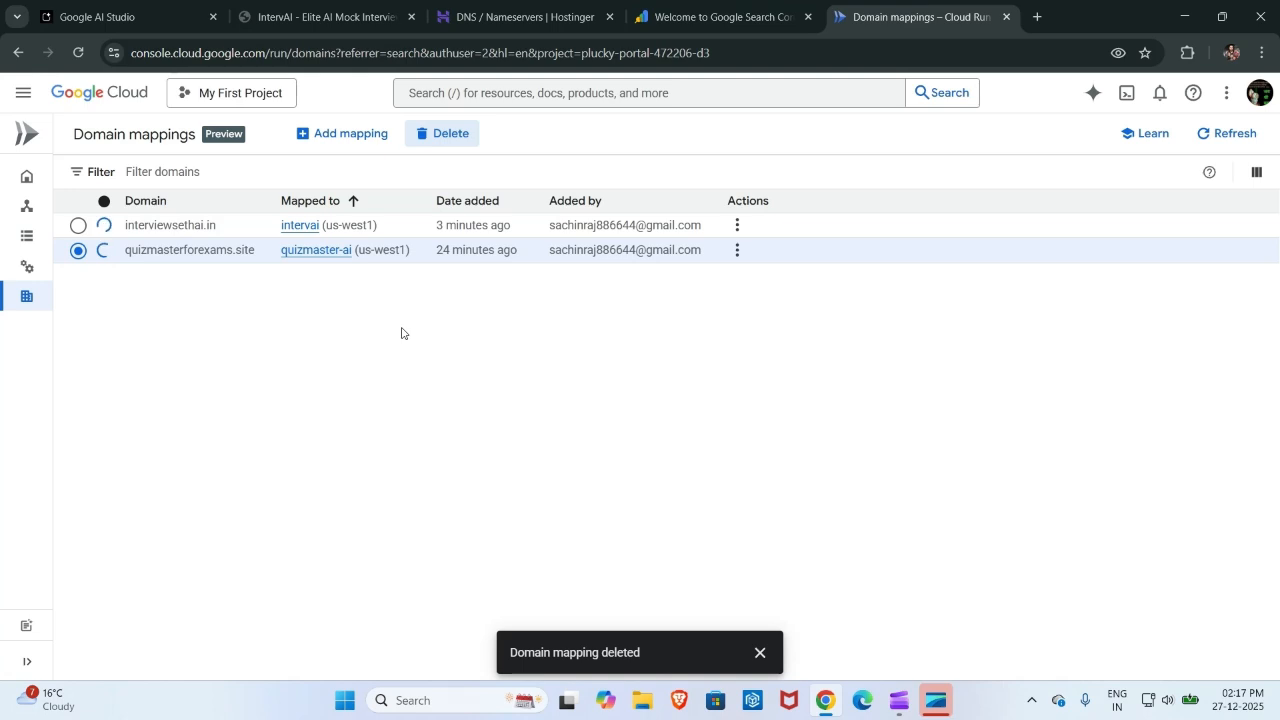
left_click(738, 226)
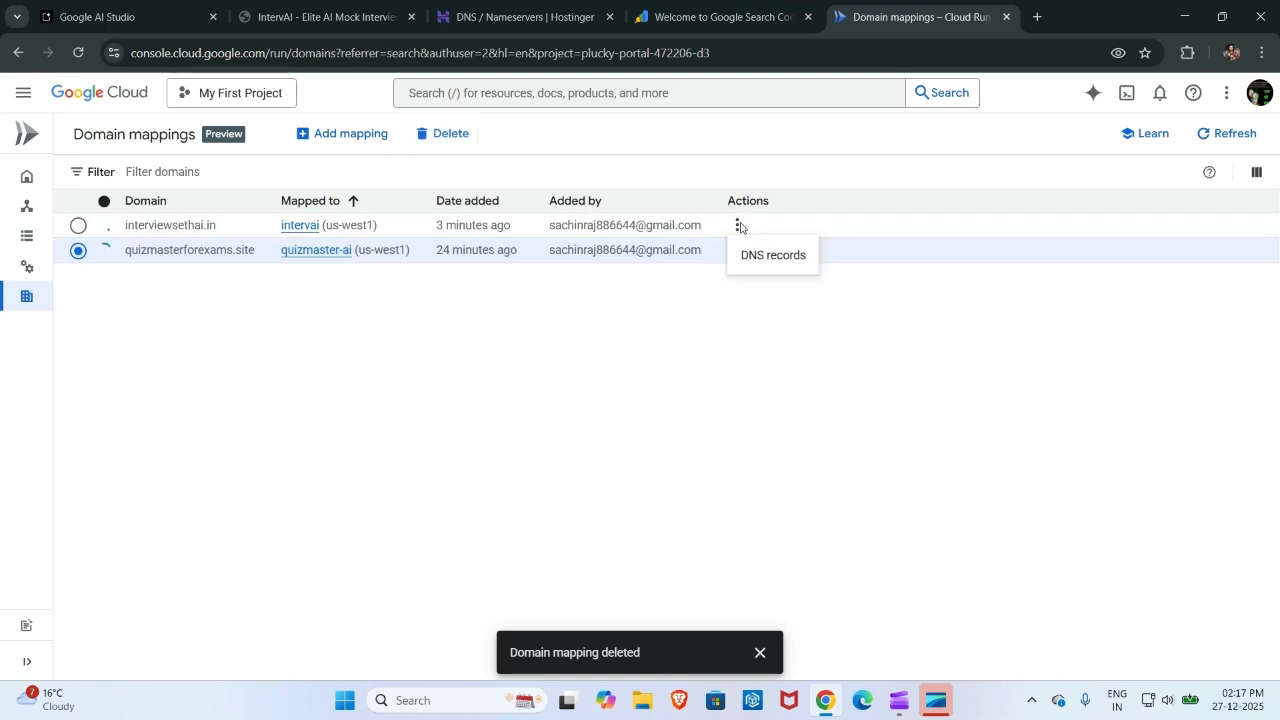
left_click(529, 349)
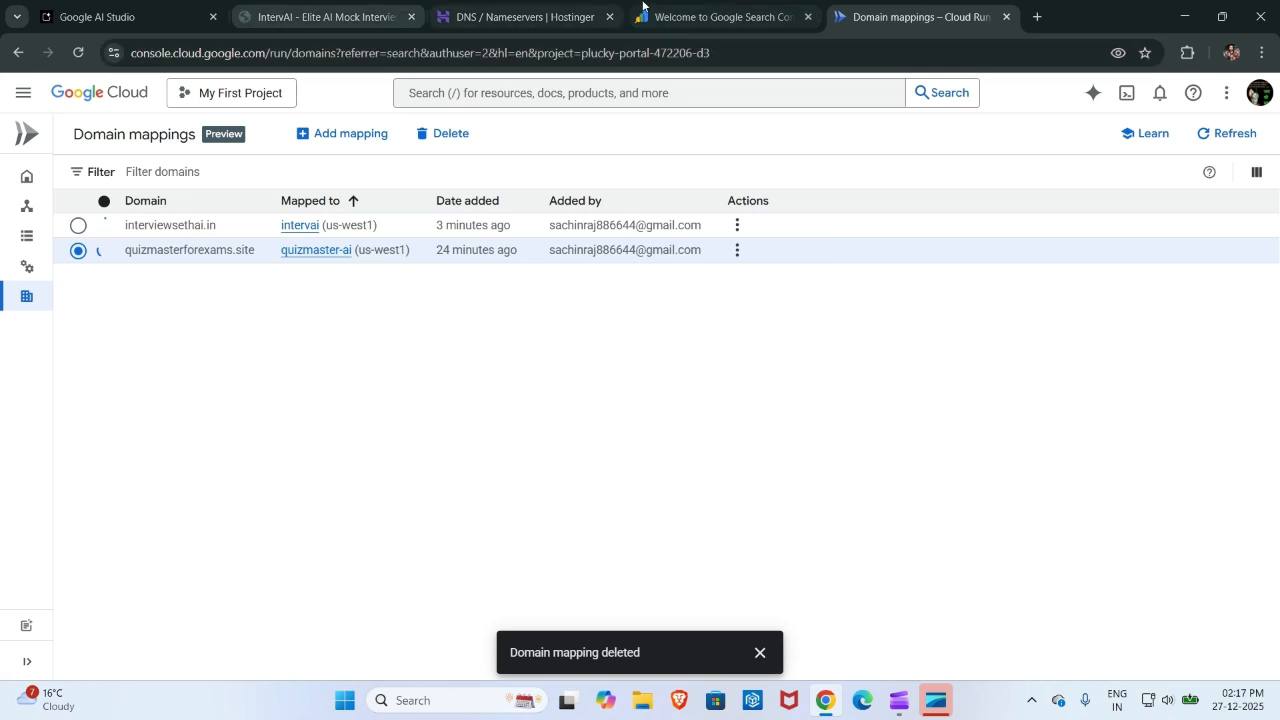
Dismiss the deployment confirmation in Google AI Studio and view the deployed IntervAI app at its Cloud Run address.
left_click(134, 11)
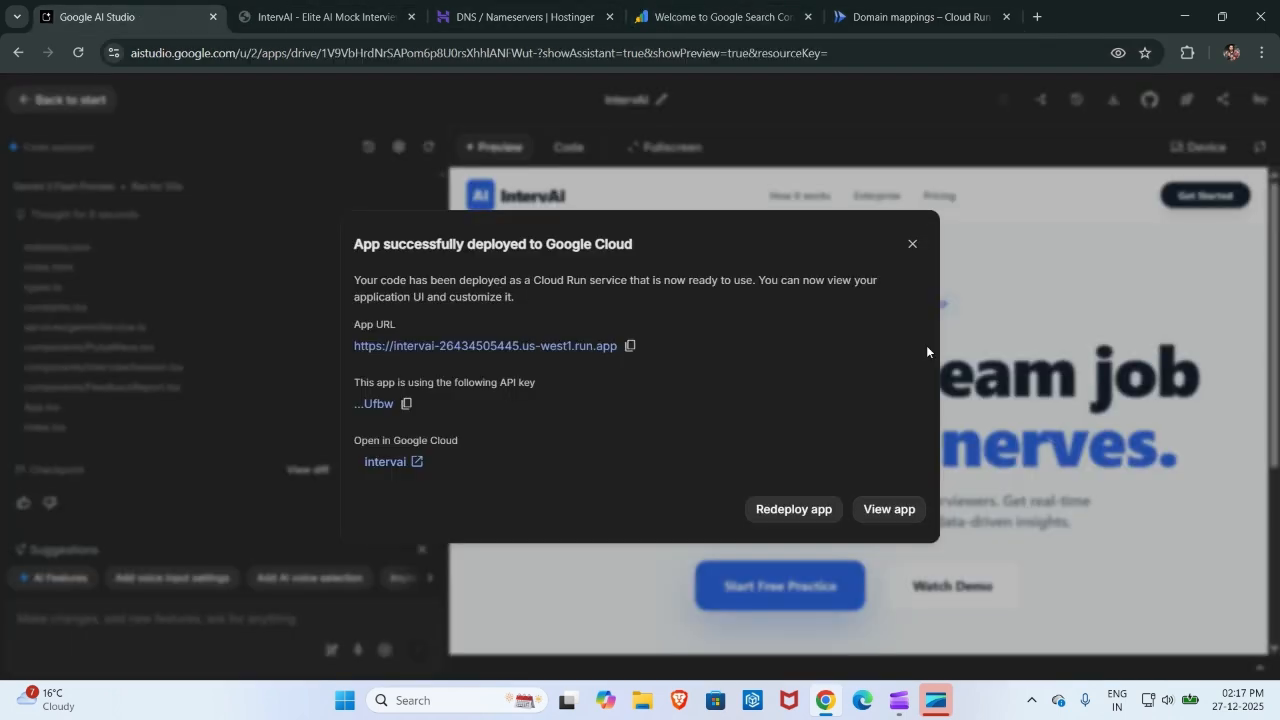
left_click(912, 243)
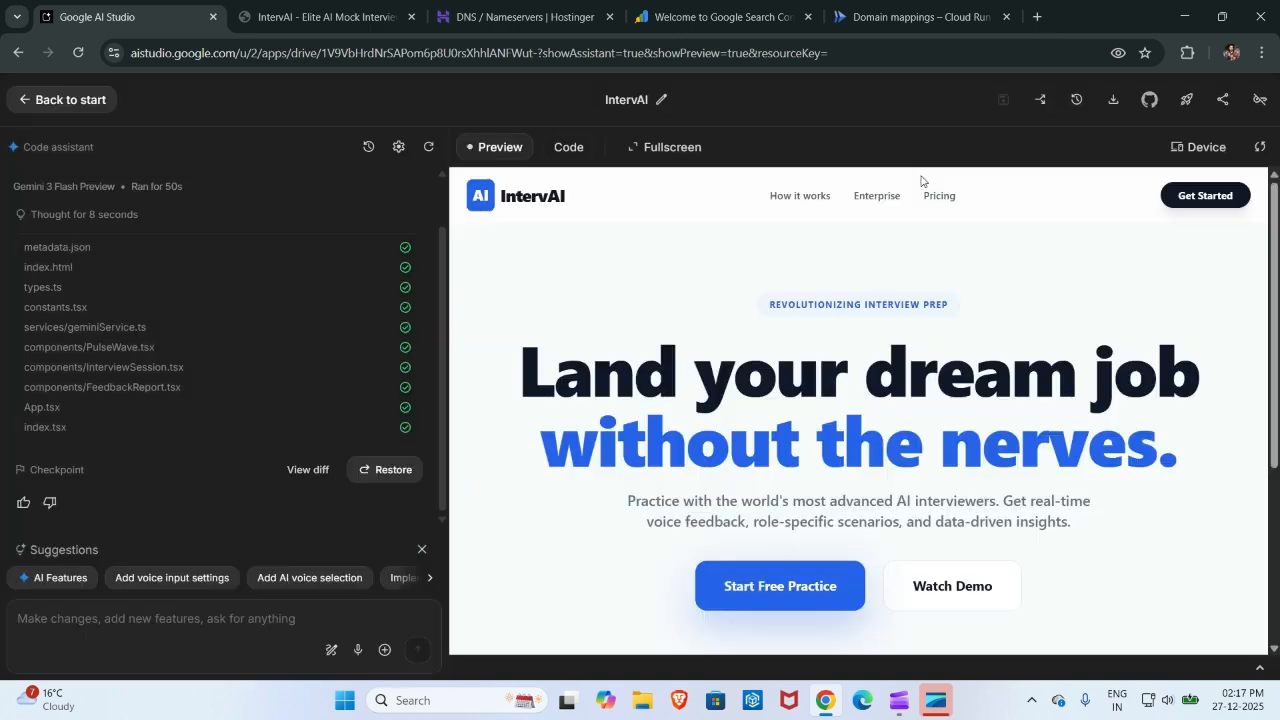
left_click(321, 8)
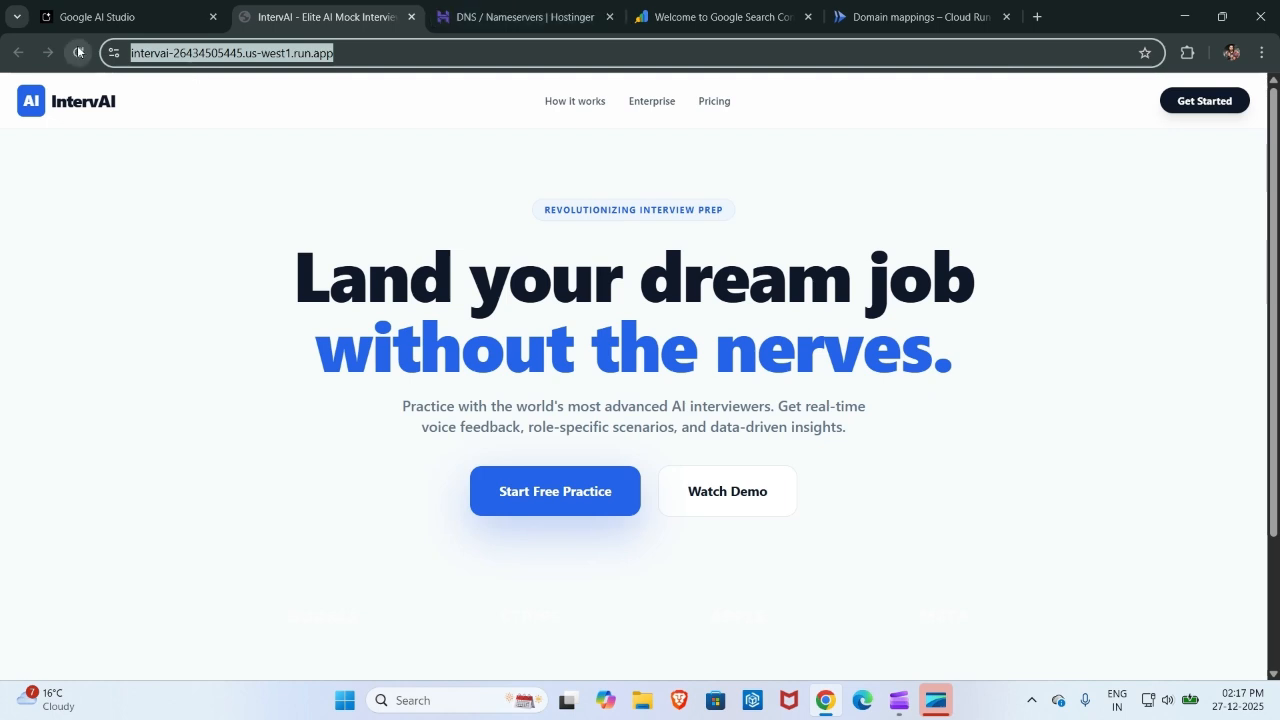
Visit interviewsethai.in from its name on Hostinger's DNS page, continuing to the site despite the insecure-connection warning.
left_click(523, 18)
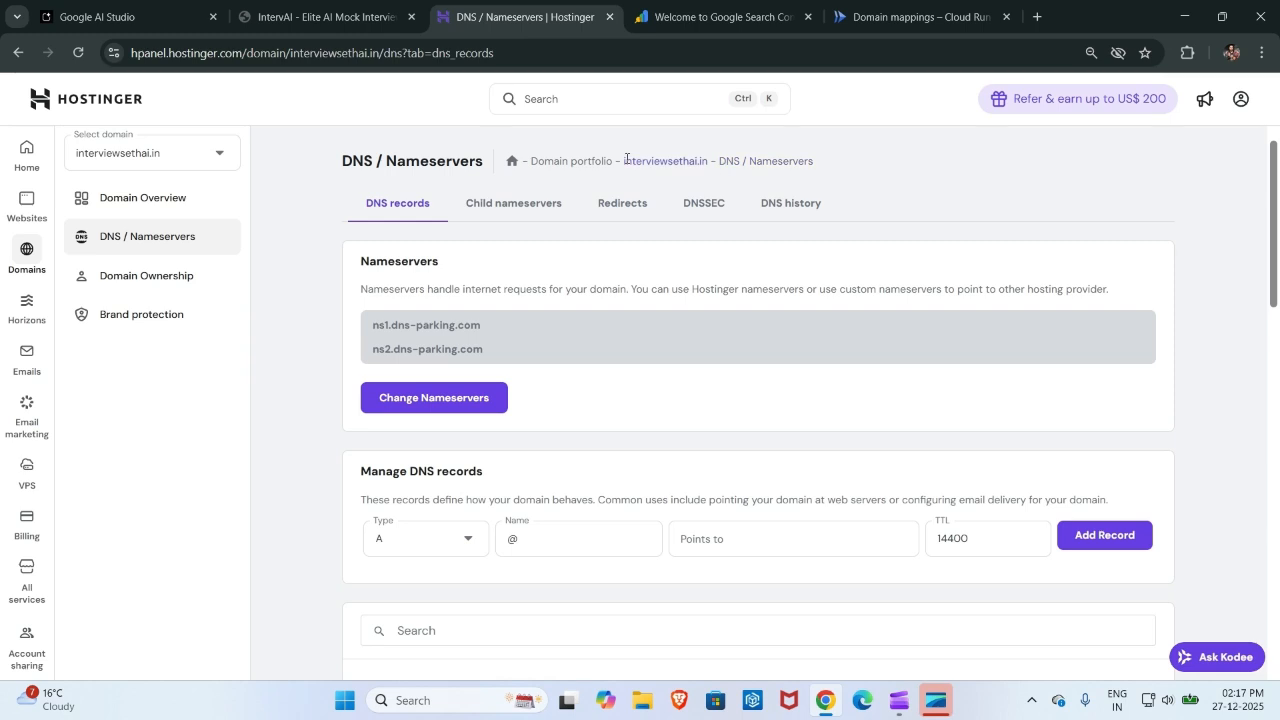
left_click_drag(617, 160, 709, 160)
right_click(681, 161)
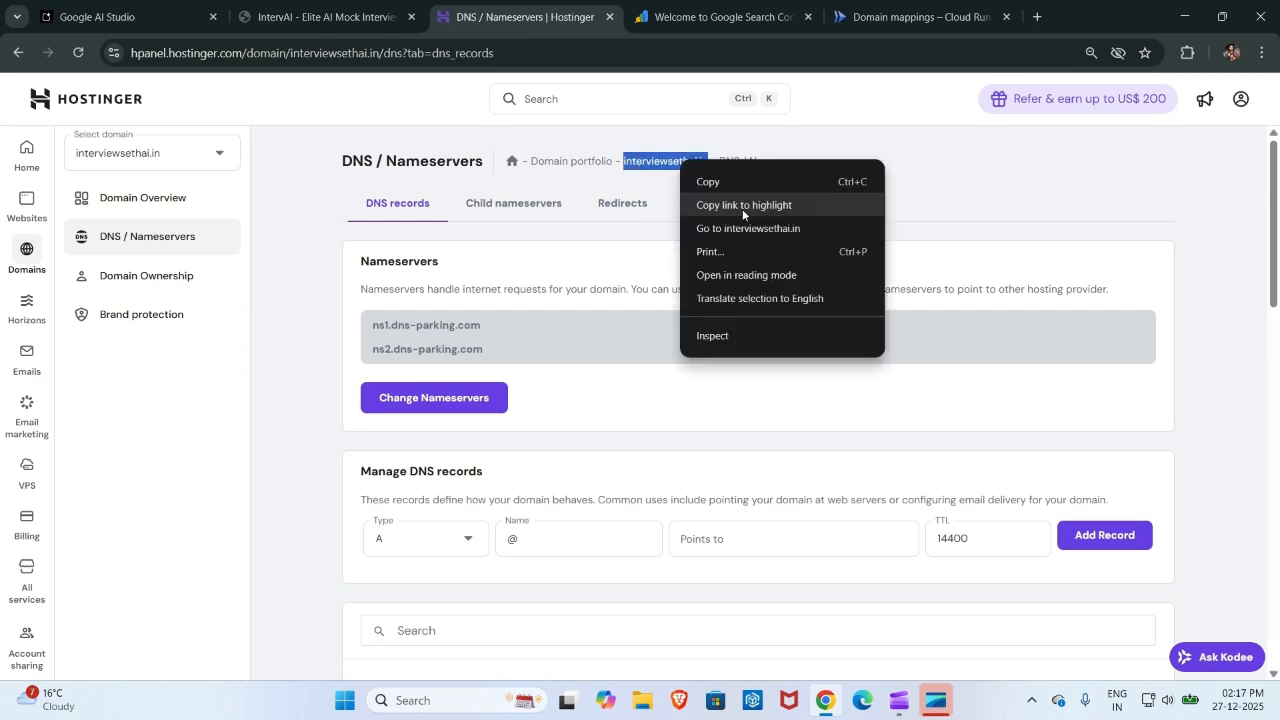
left_click(742, 228)
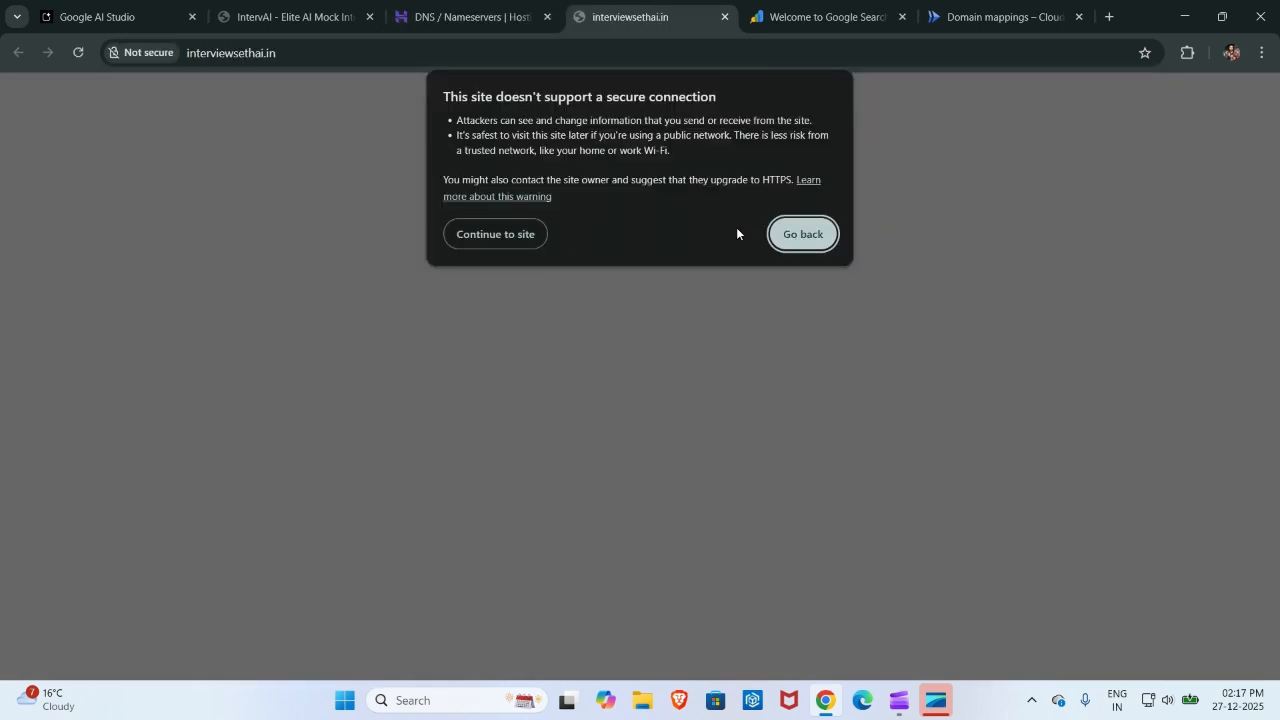
left_click(508, 238)
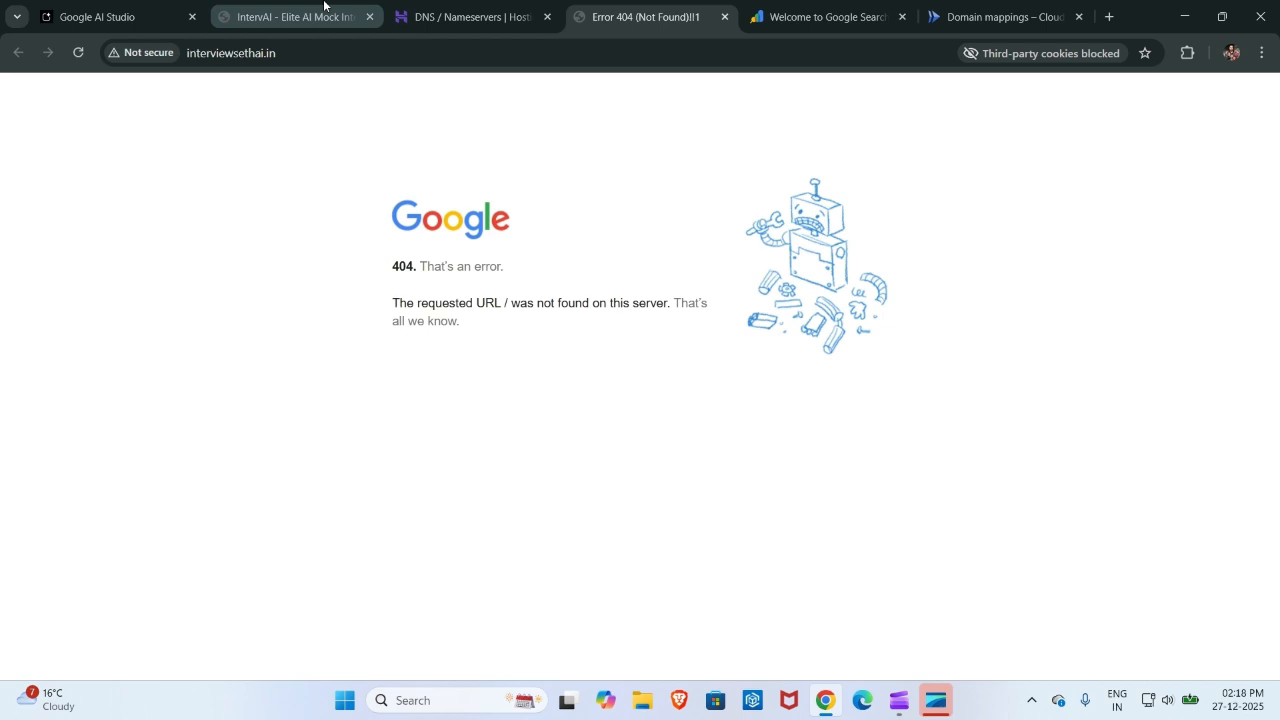
Return to the Cloud Run domain mappings and check the status of the interviewsethai.in mapping.
mouse_move(331, 4)
left_click(480, 4)
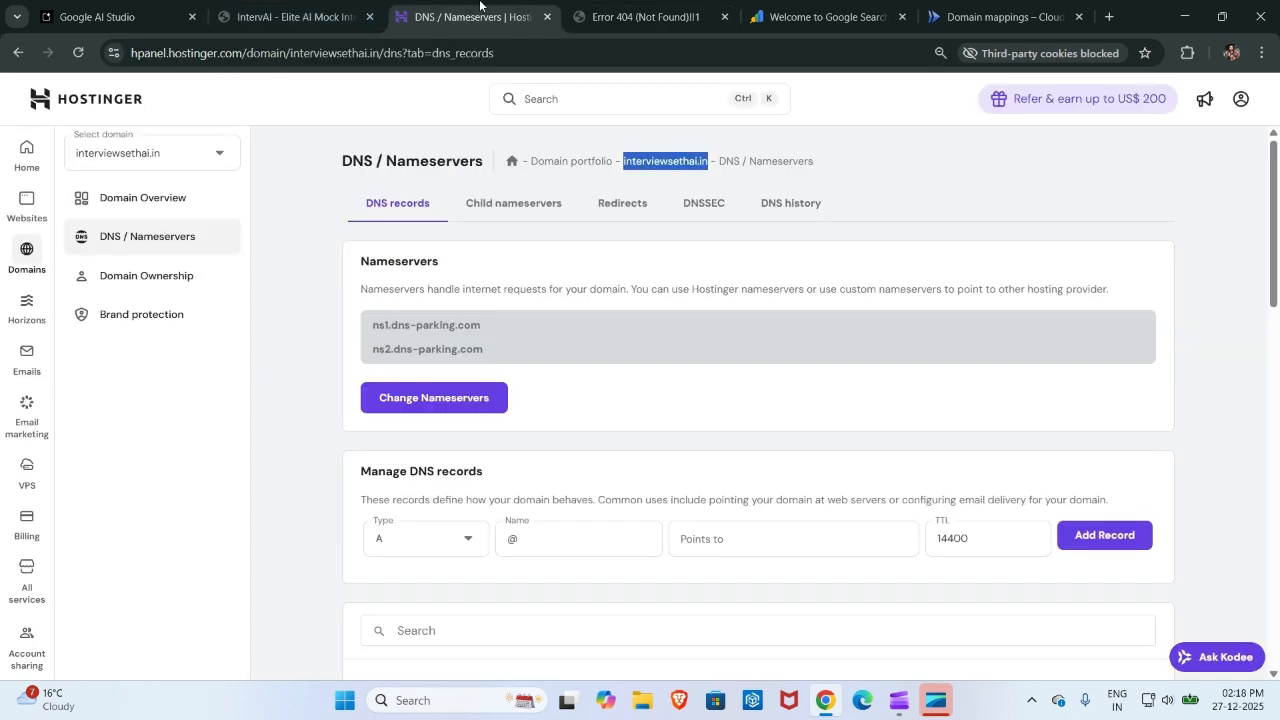
left_click(977, 5)
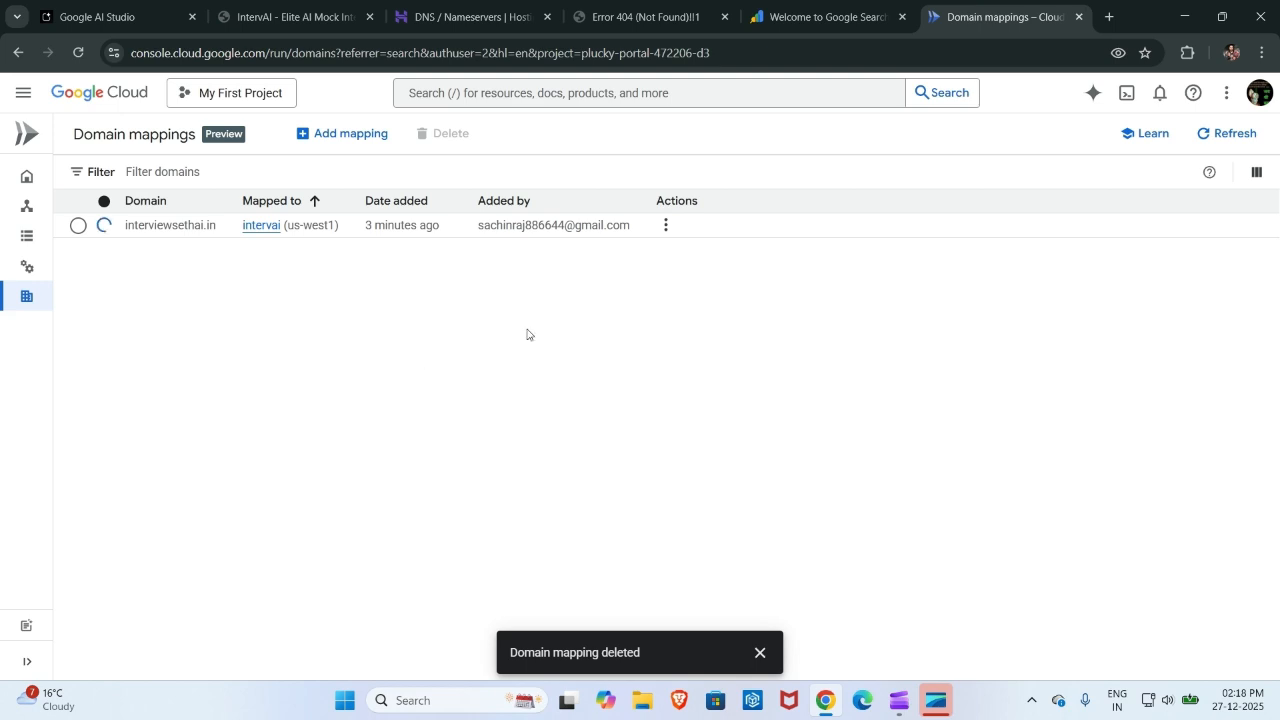
left_click(668, 224)
left_click(396, 413)
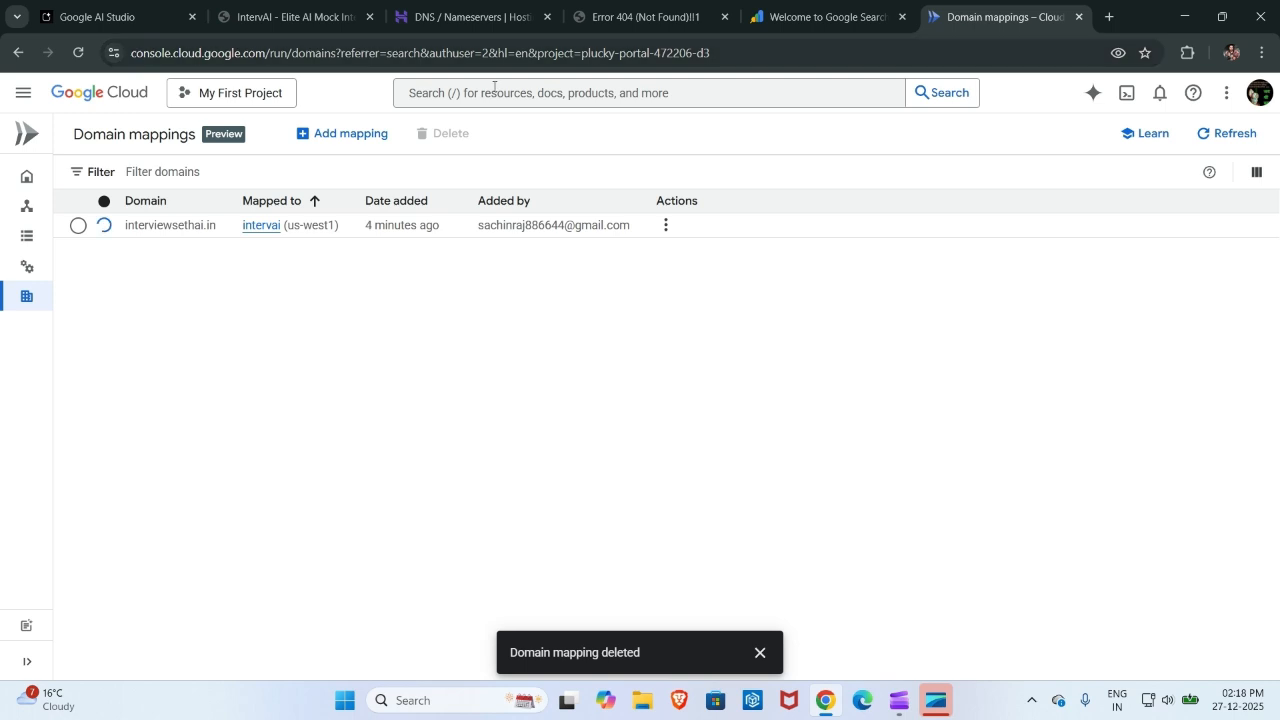
Switch to Hostinger and open its Refer & earn page.
left_click(478, 8)
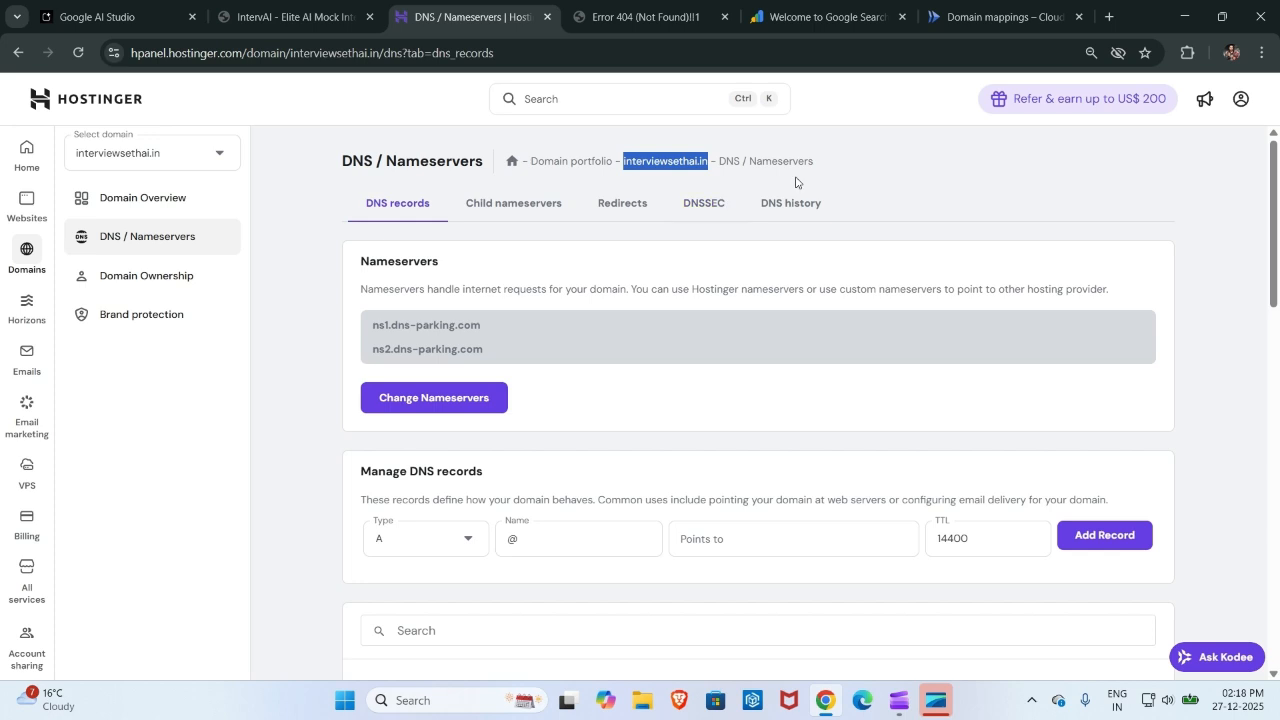
left_click(1068, 96)
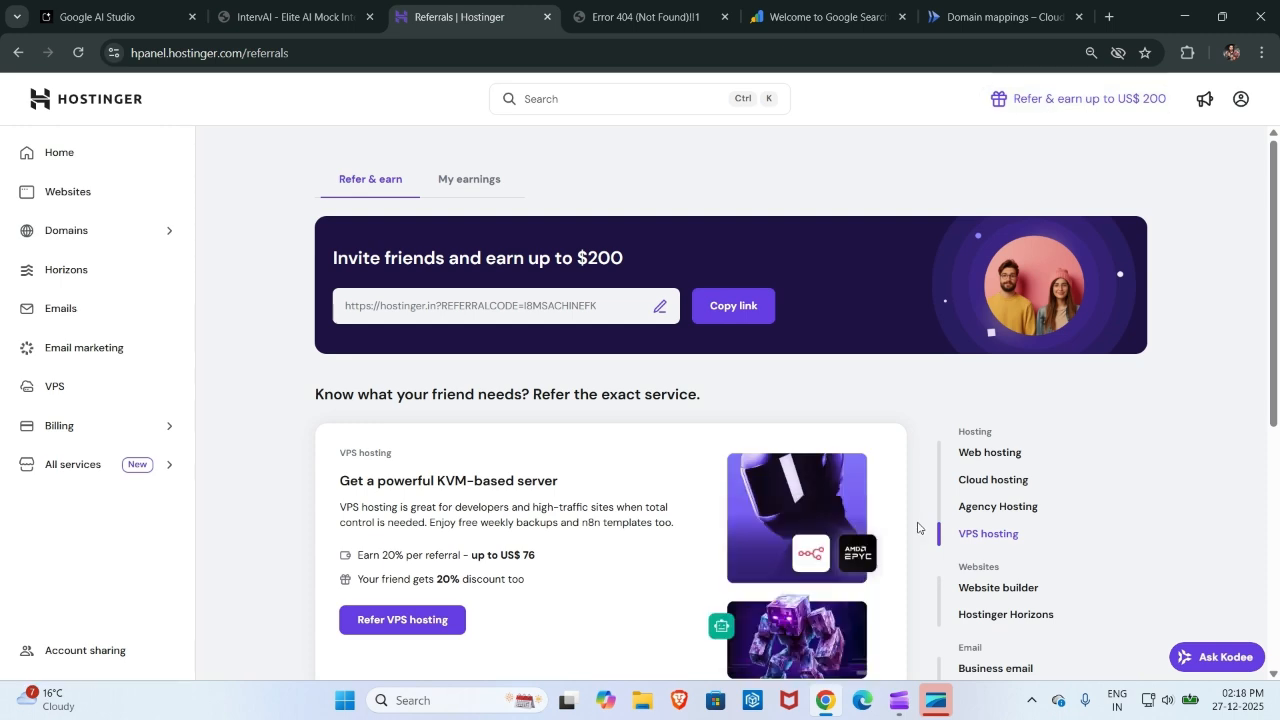
Look through the web hosting and website builder referral offers on Hostinger's Refer & earn page.
left_click(989, 453)
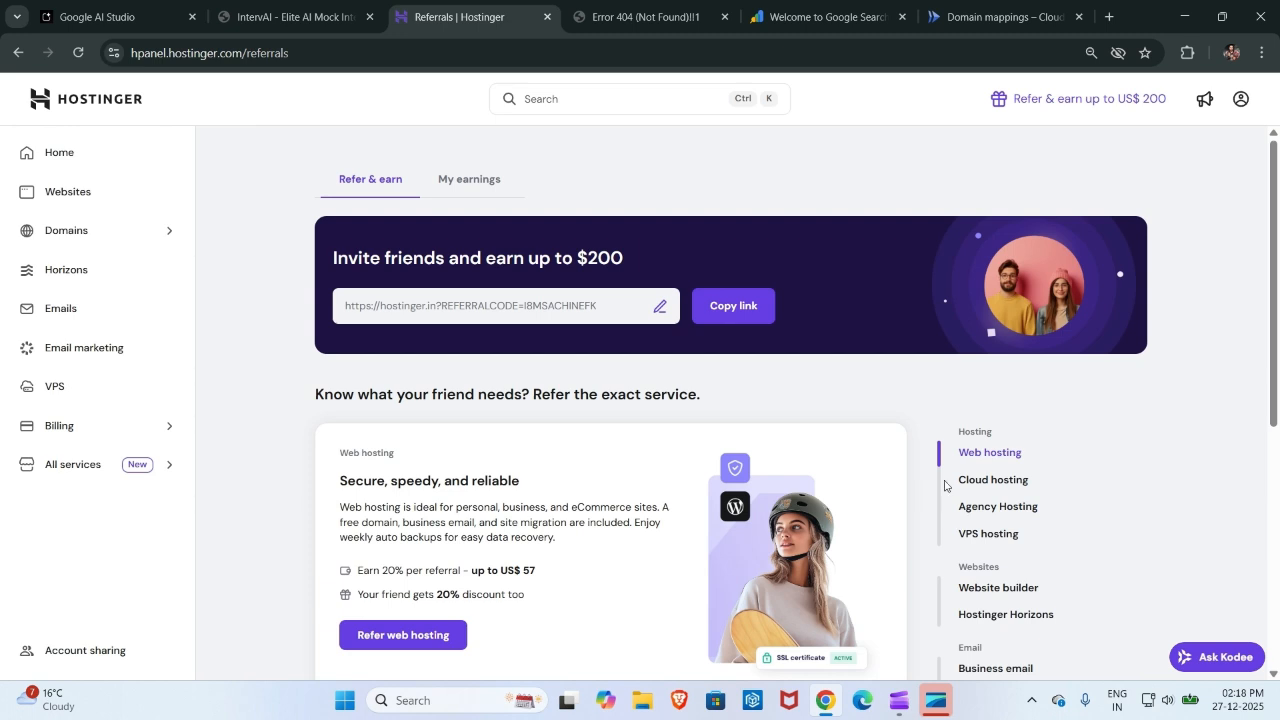
scroll(945, 486, "down", 1)
scroll(1000, 541, "down", 1)
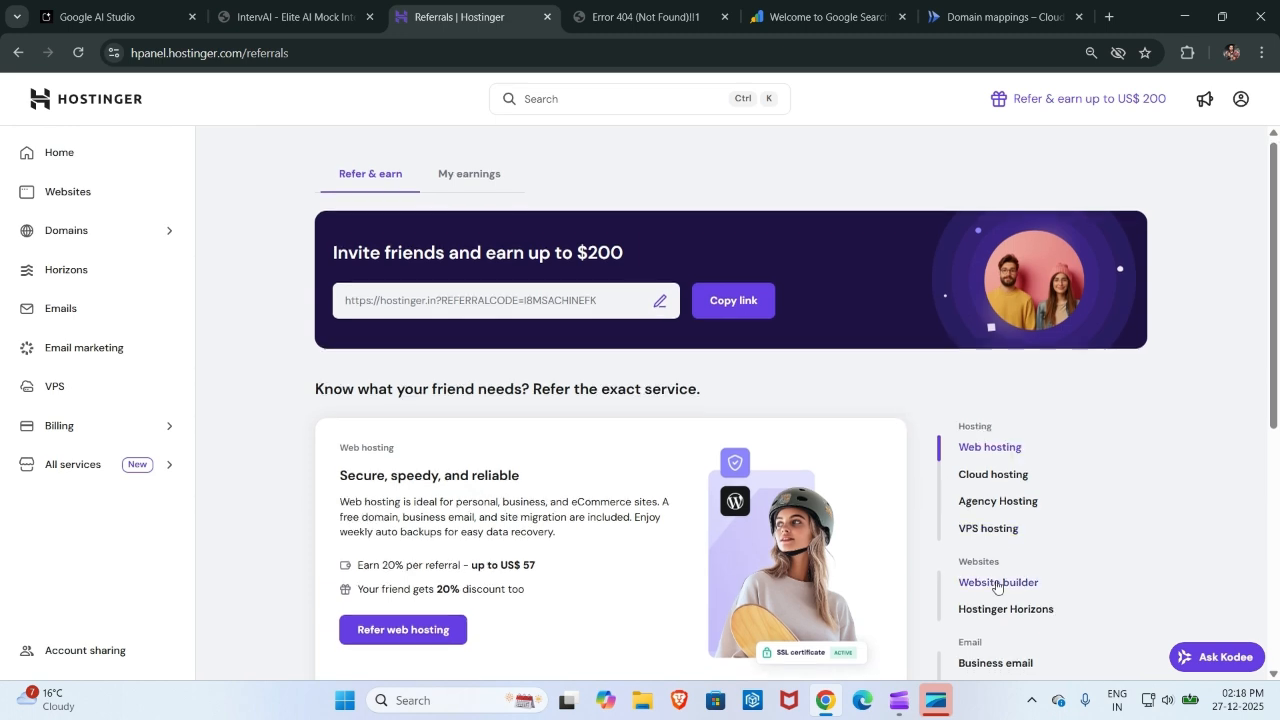
scroll(997, 587, "down", 1)
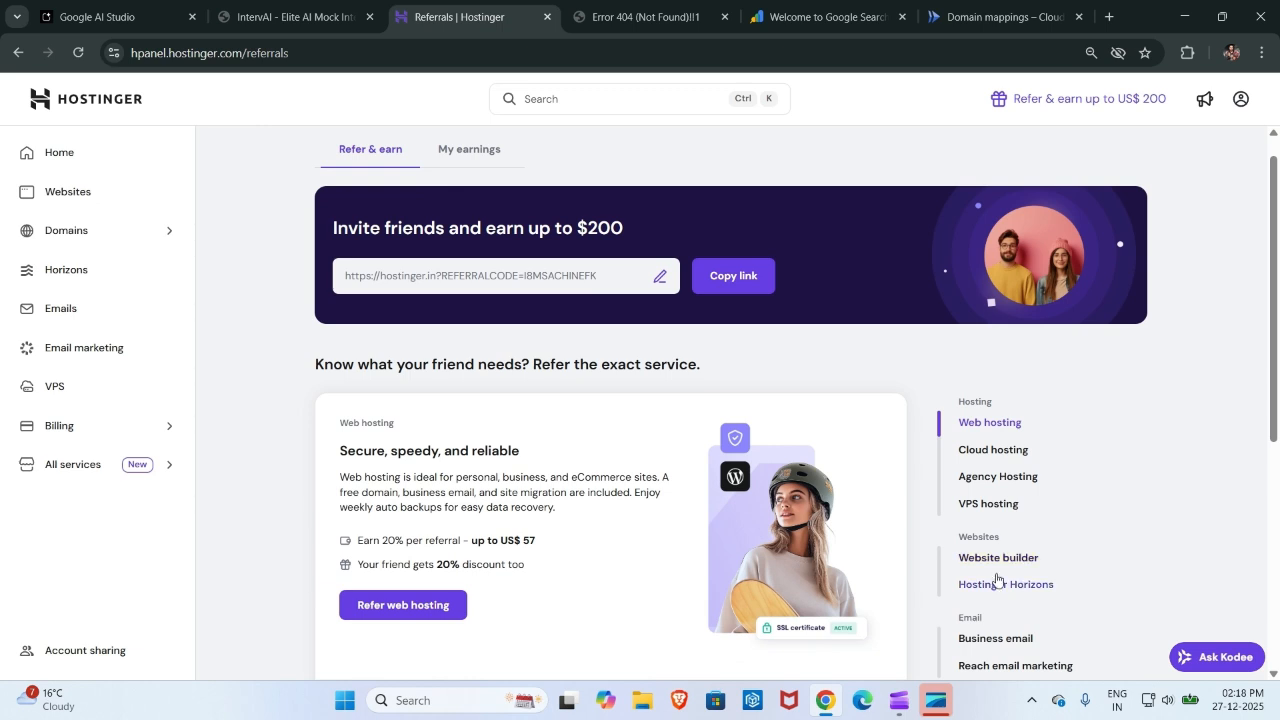
left_click(995, 560)
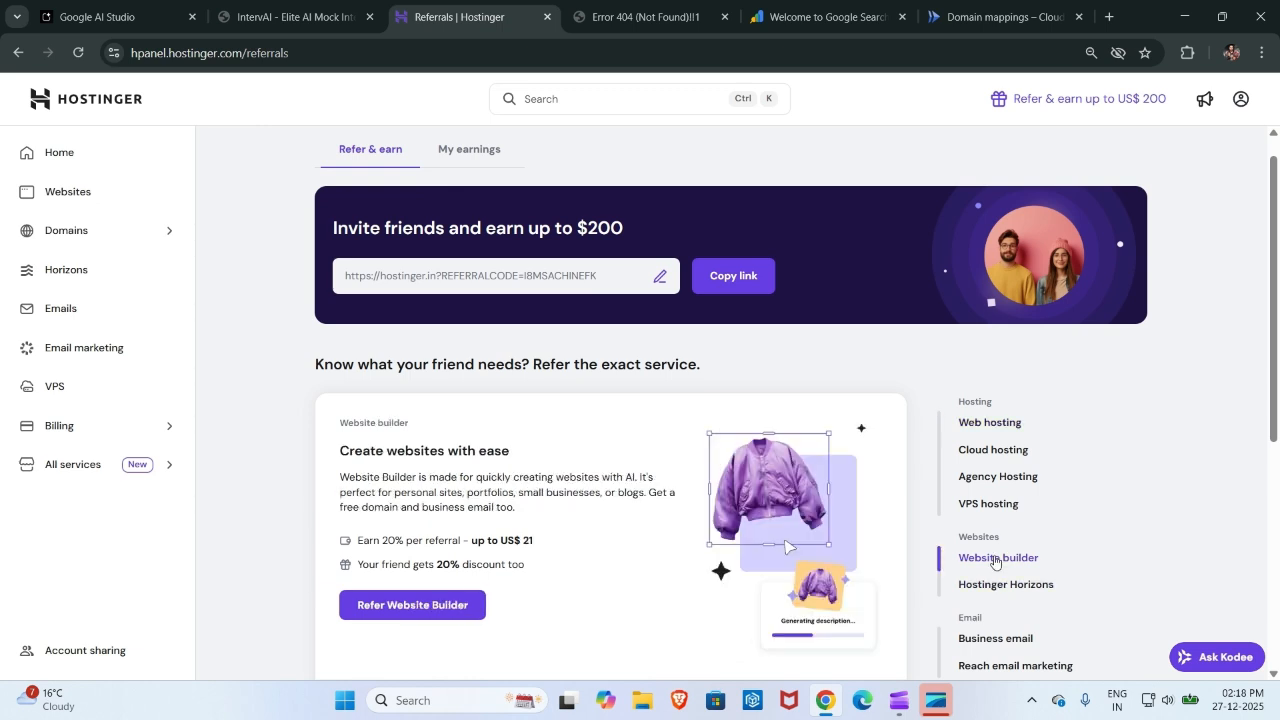
left_click(1016, 429)
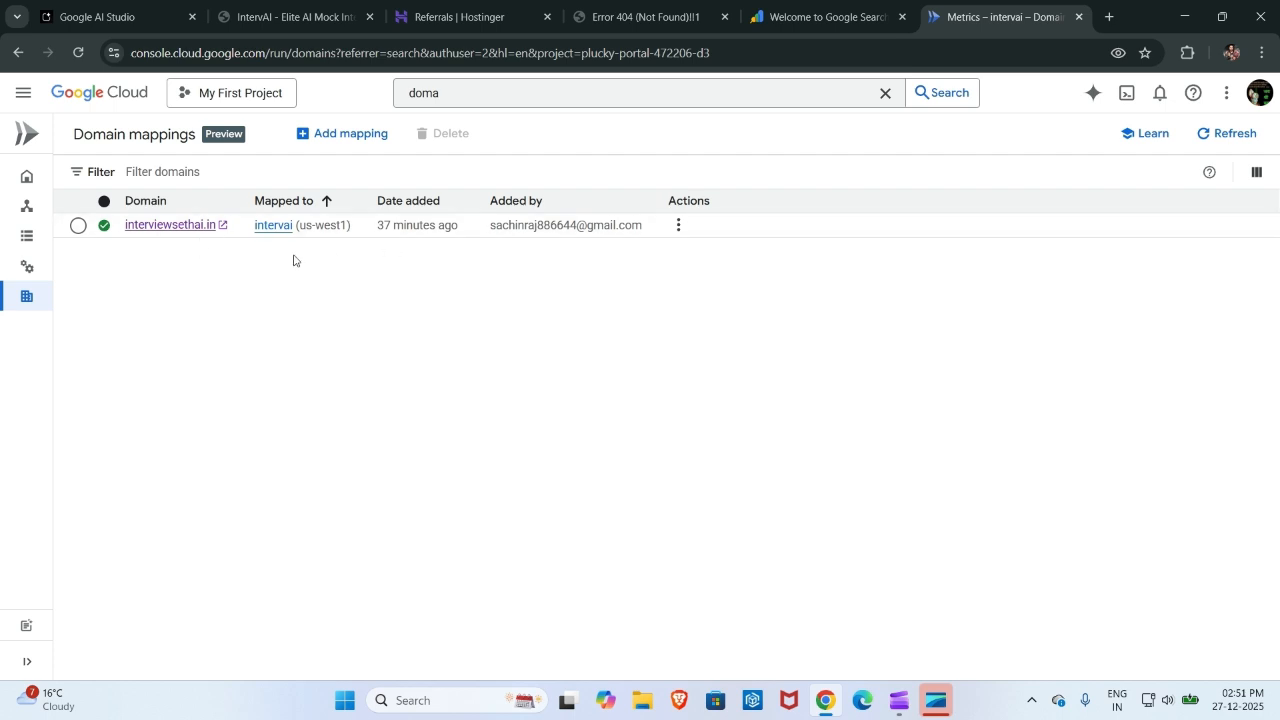
Visit interviewsethai.in from its Cloud Run domain mapping, reload the site and look over its home page down to the footer.
left_click(174, 228)
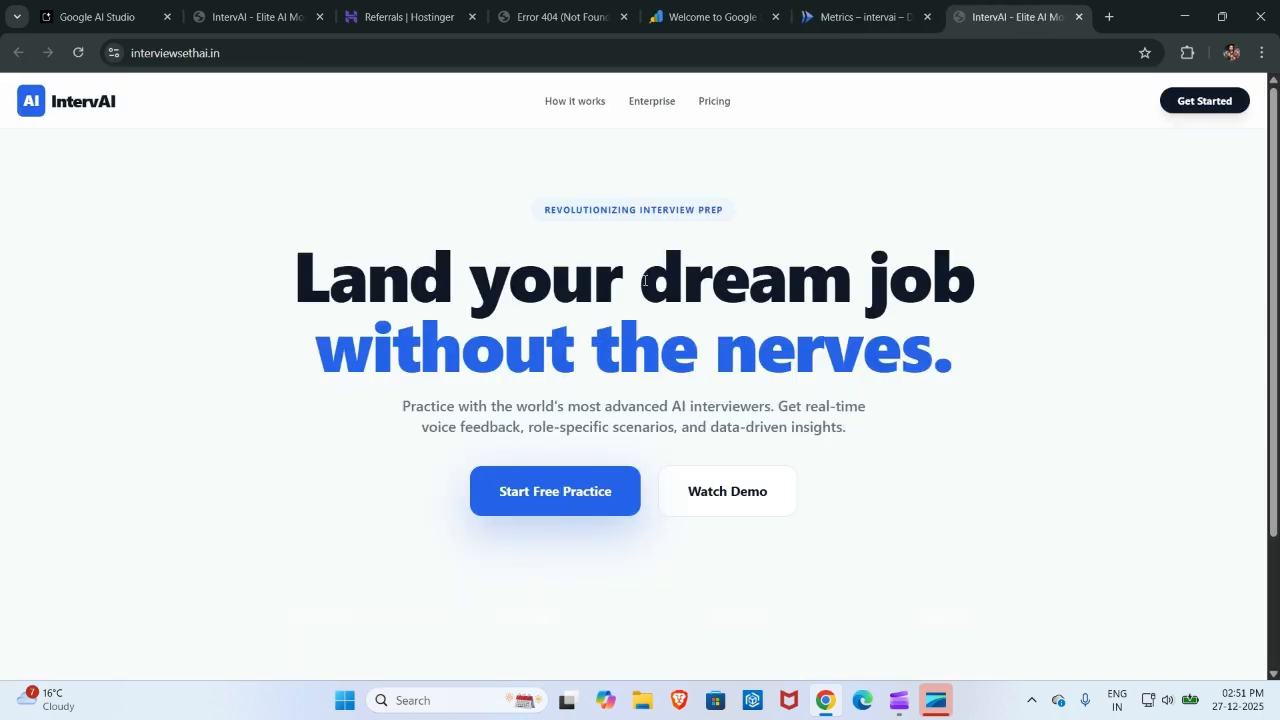
left_click(79, 54)
scroll(925, 421, "down", 2)
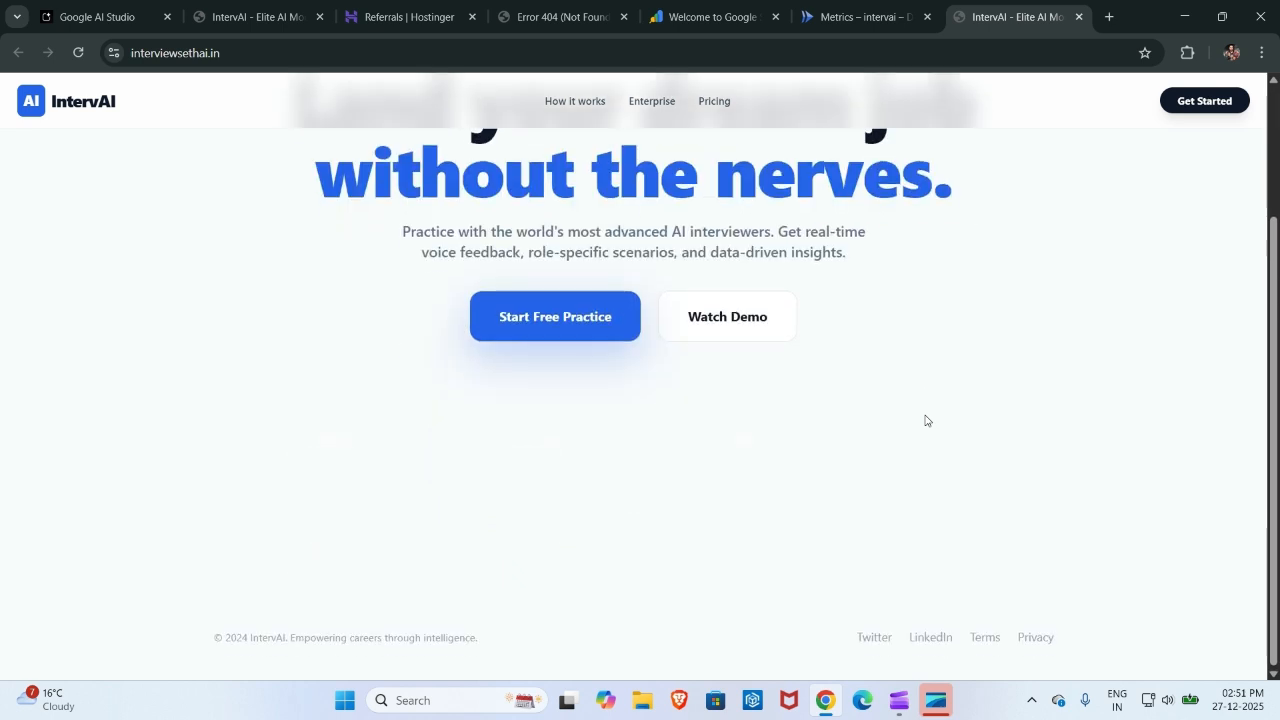
scroll(925, 421, "up", 2)
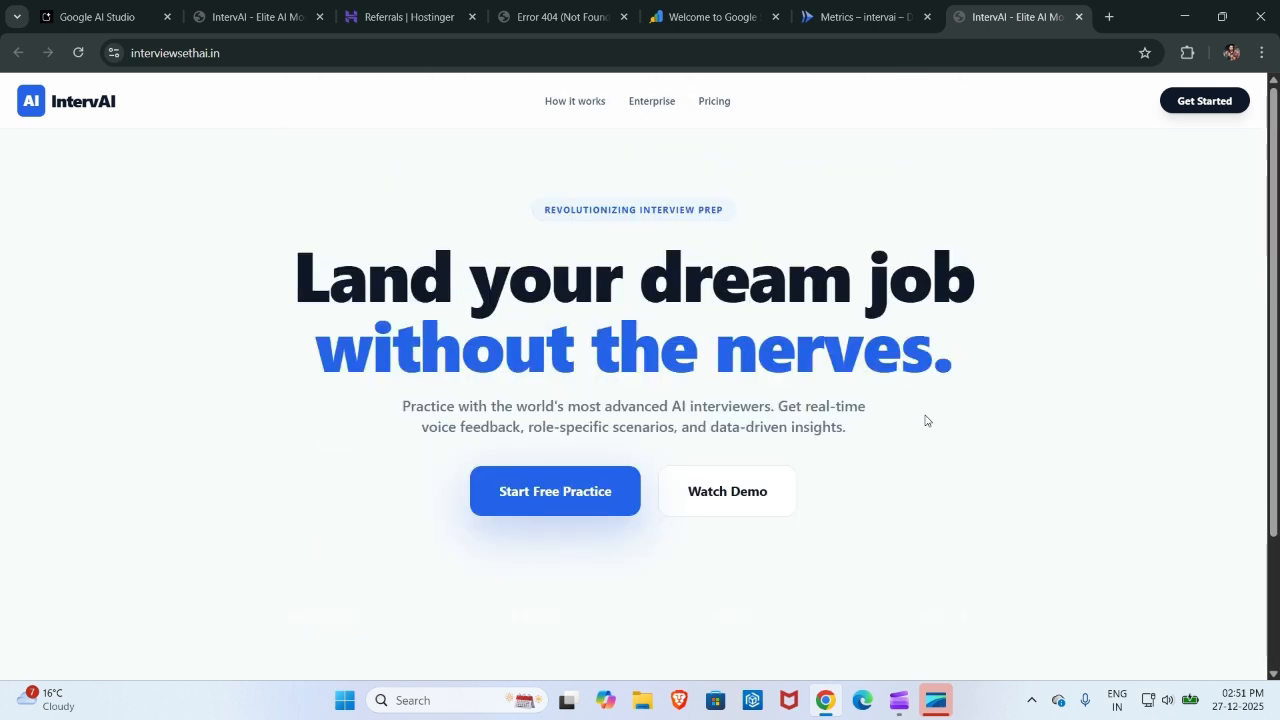